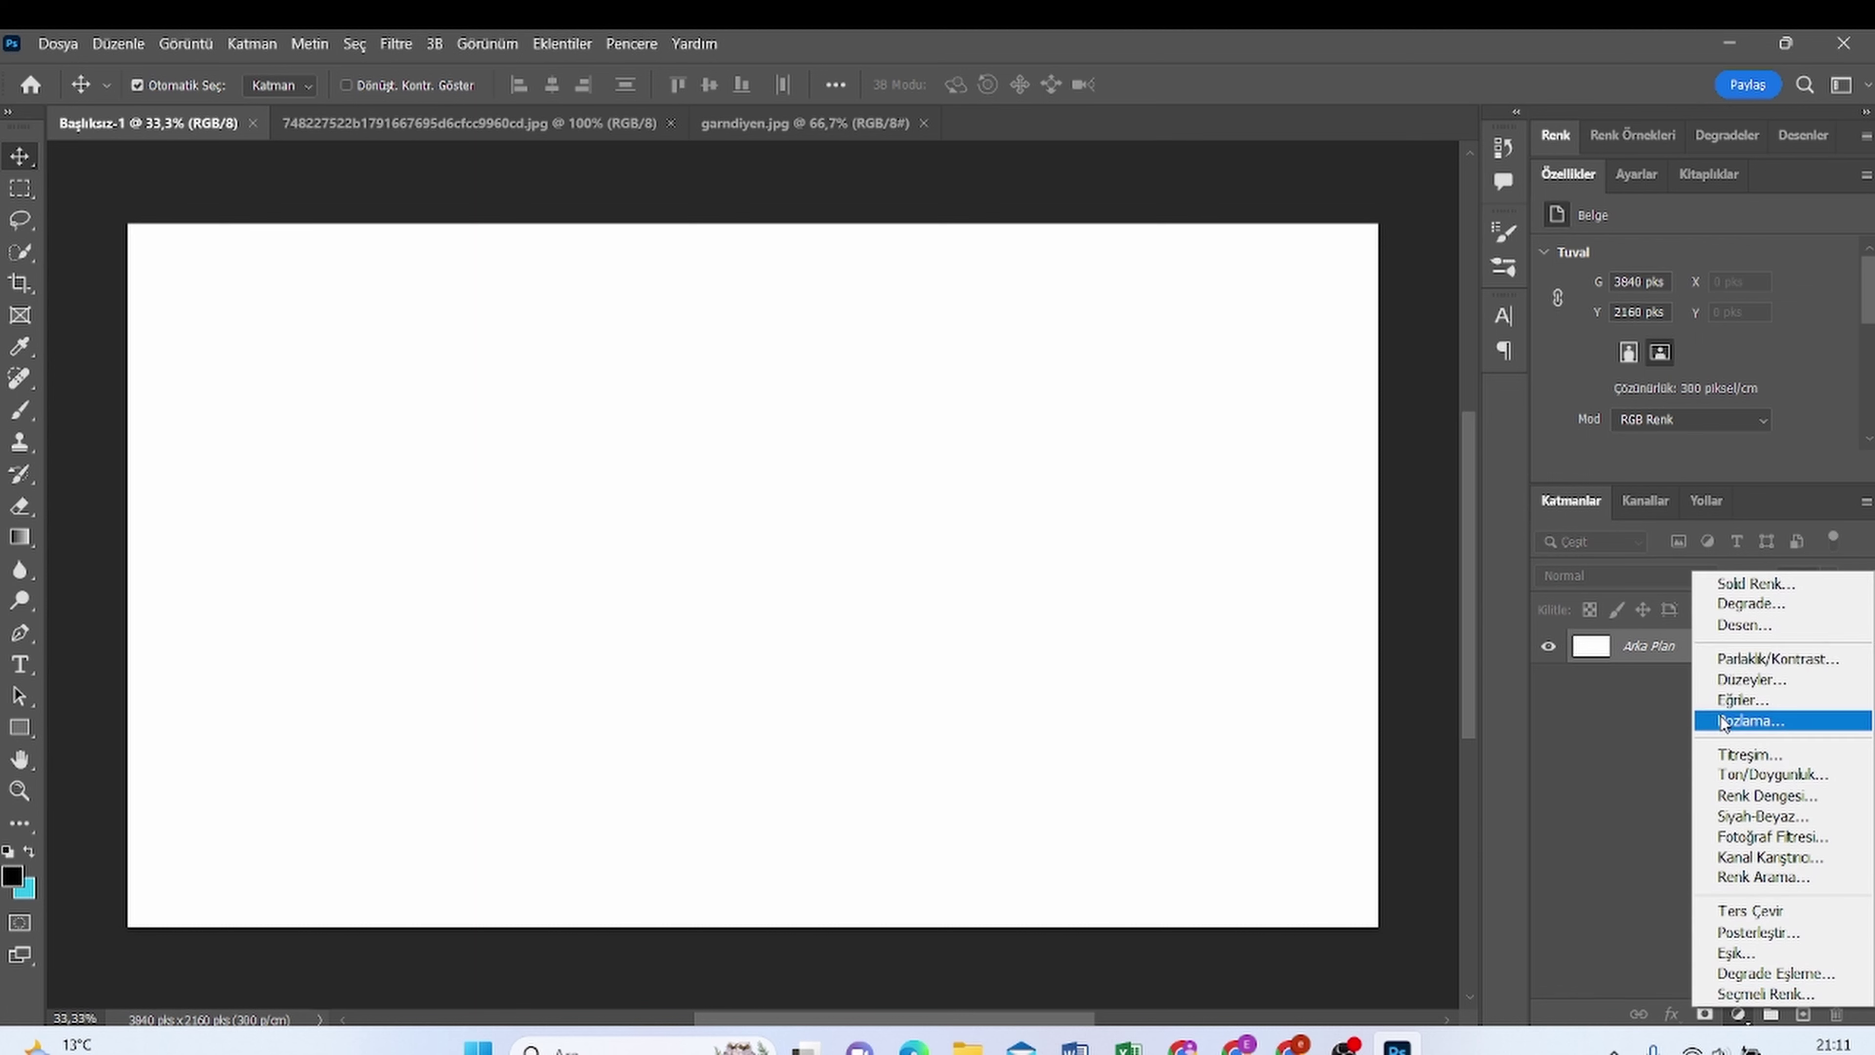
Add a gradient fill layer and set the gradient's starting colour stop to 40% brightness (#666666)
click(1726, 605)
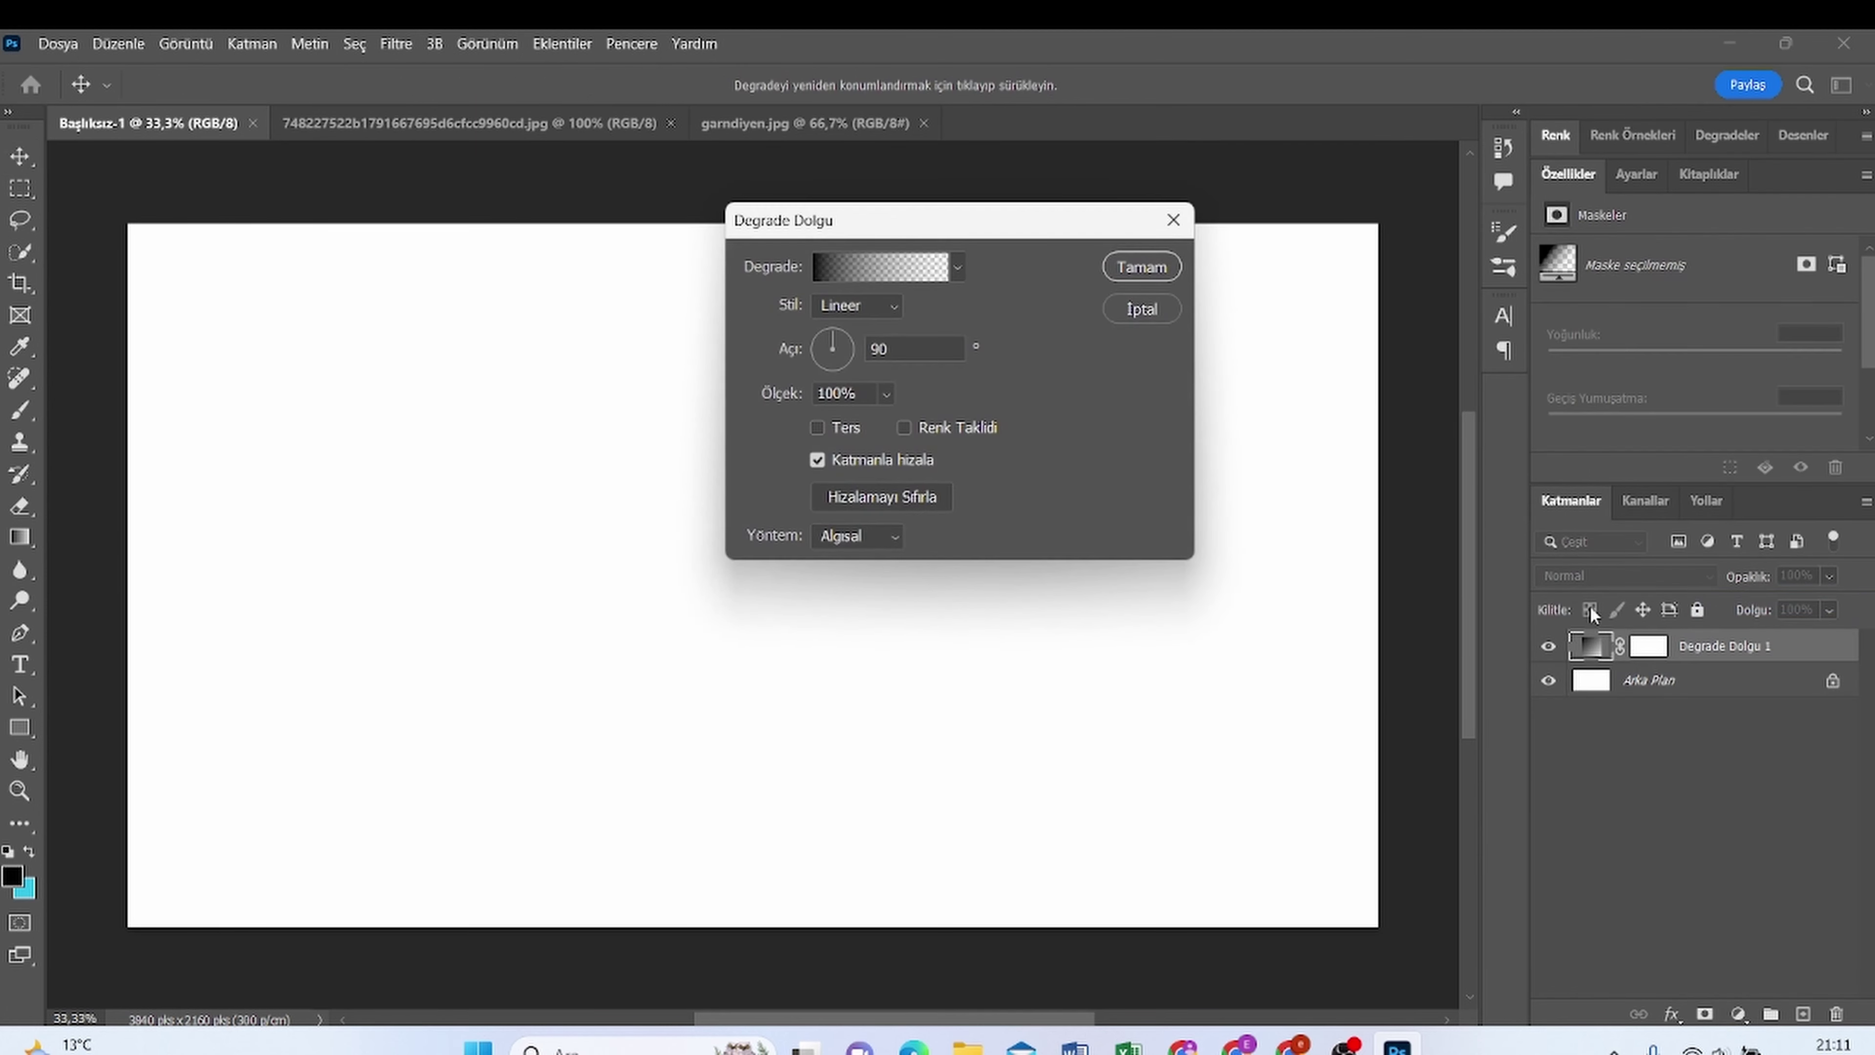
click(853, 272)
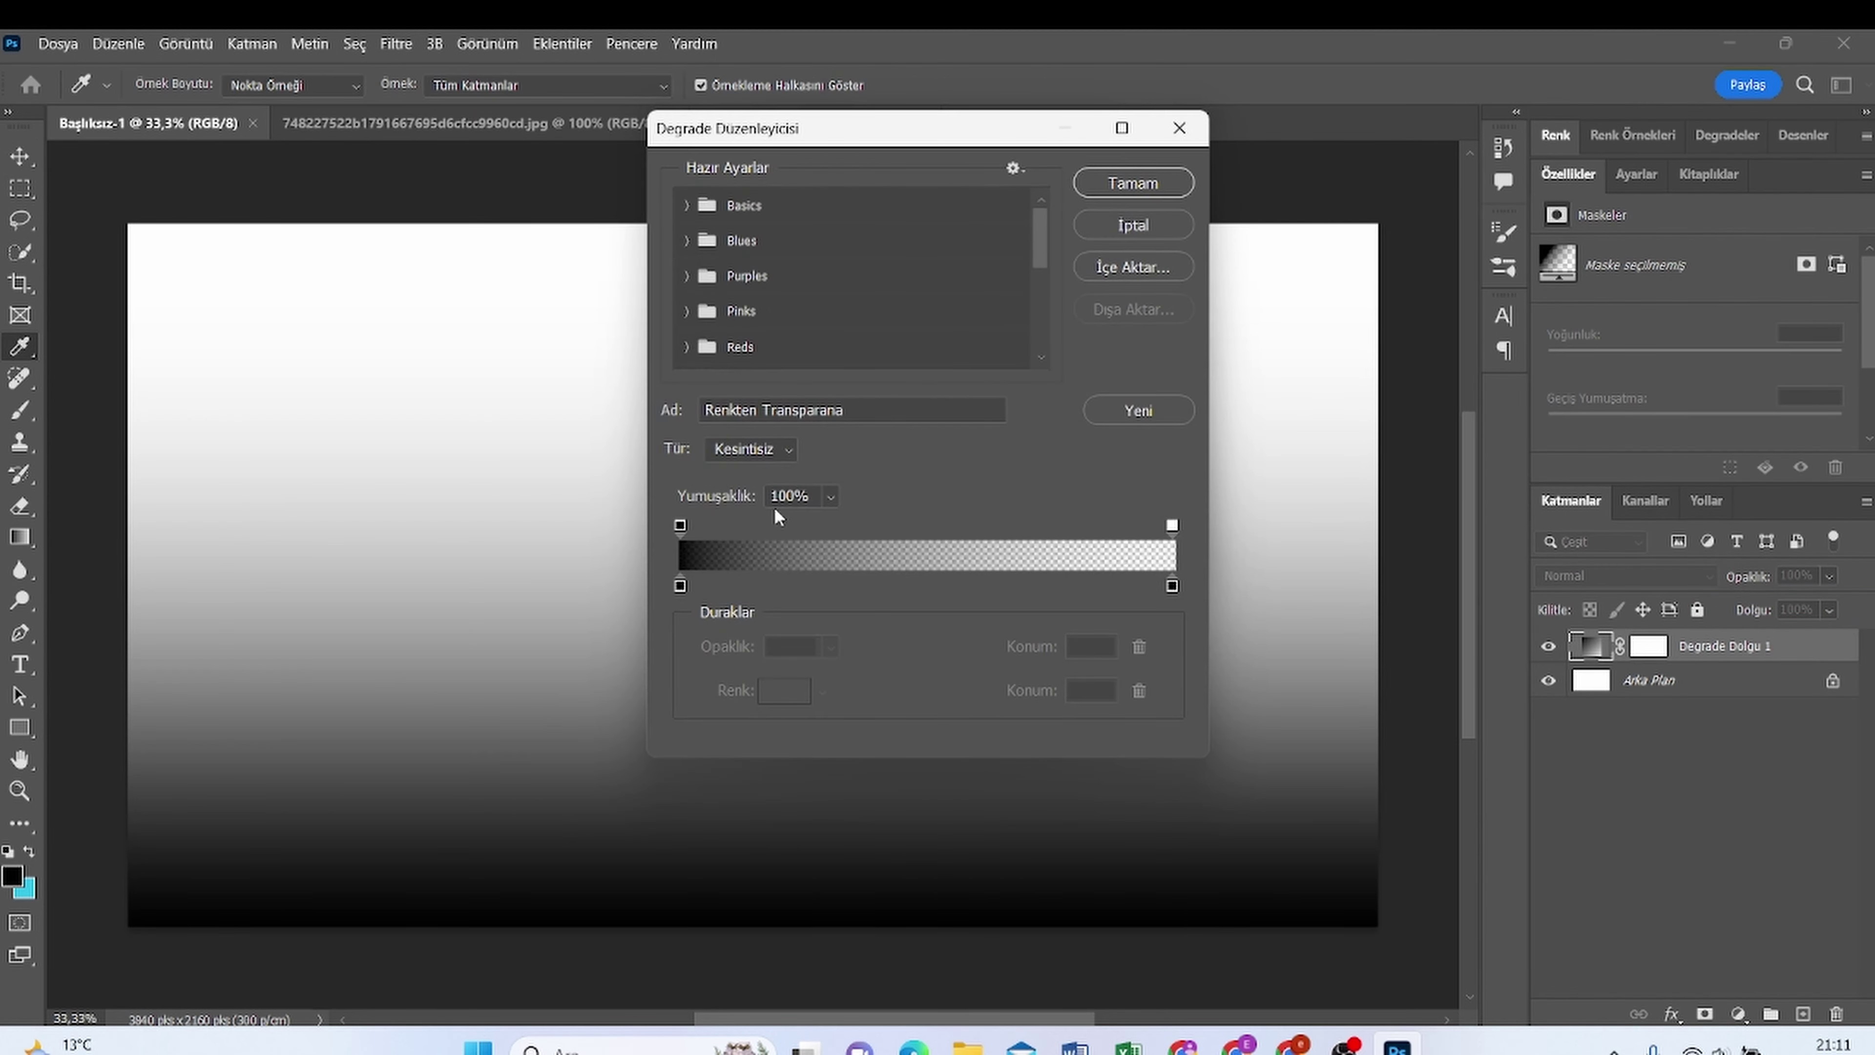
click(680, 524)
click(680, 586)
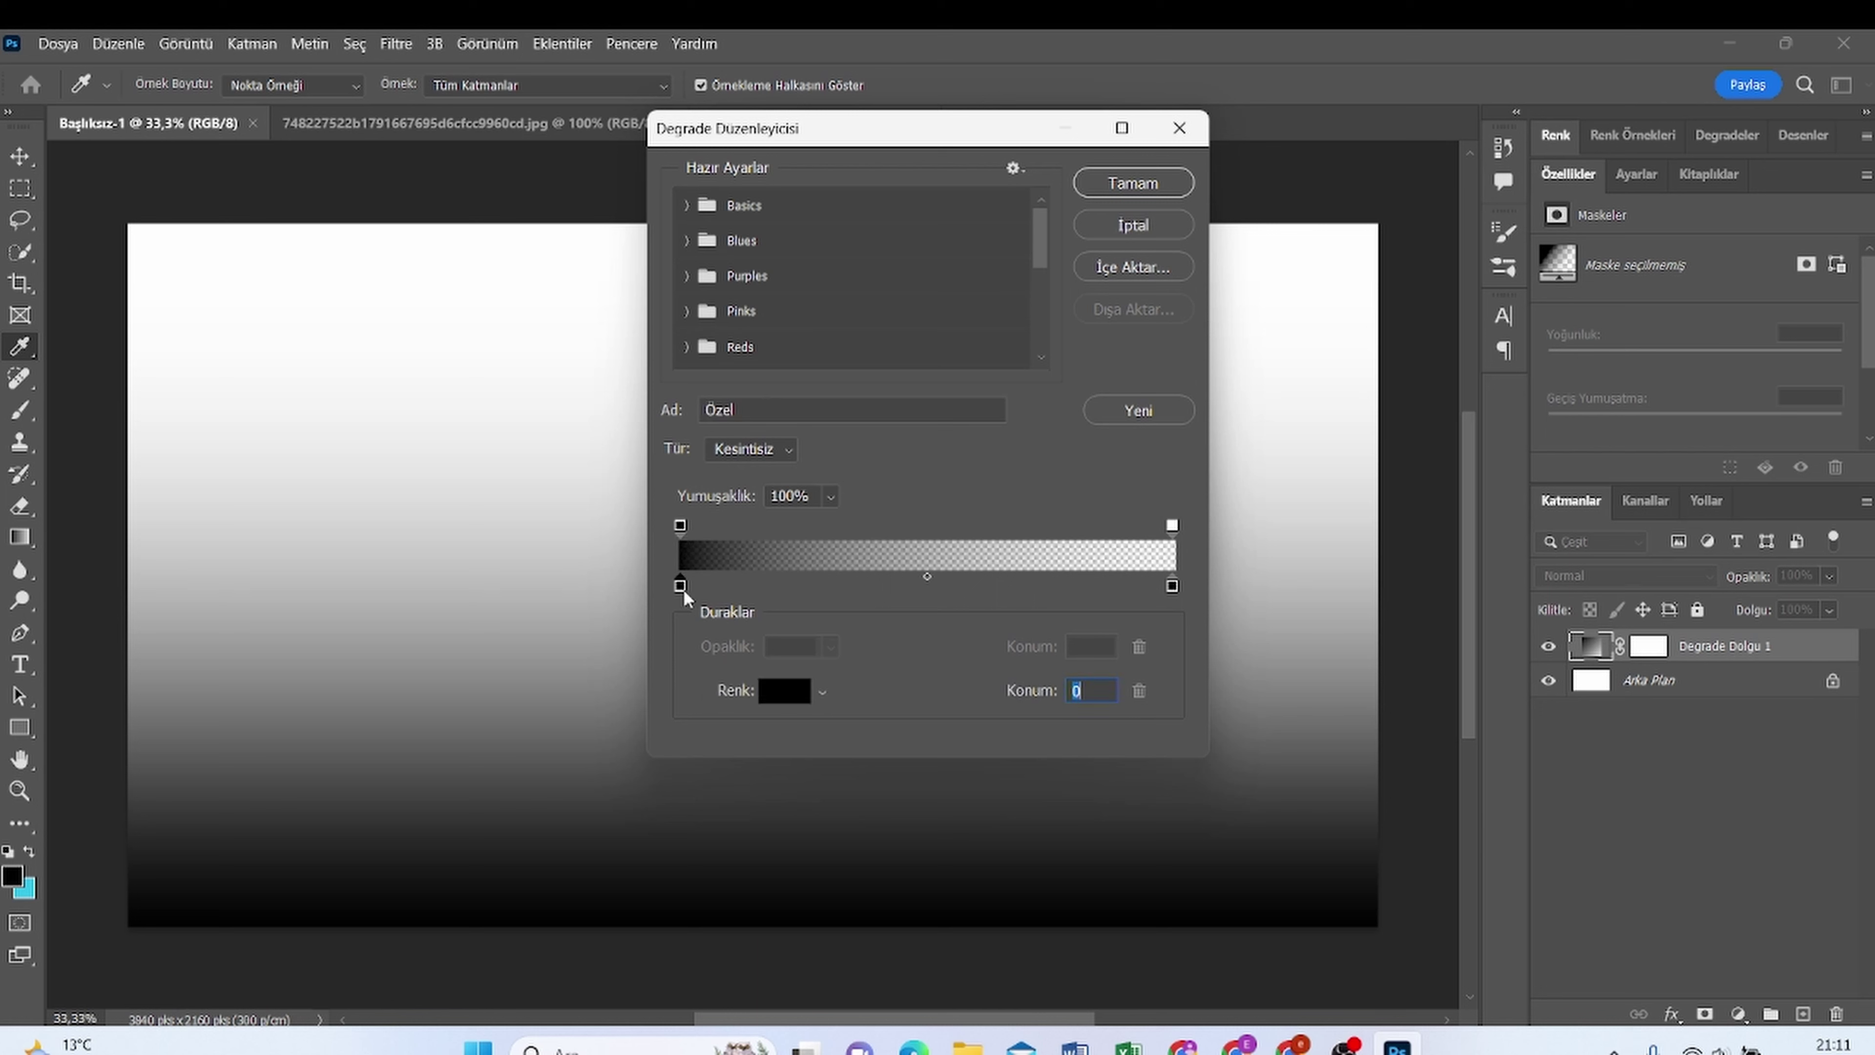
click(777, 694)
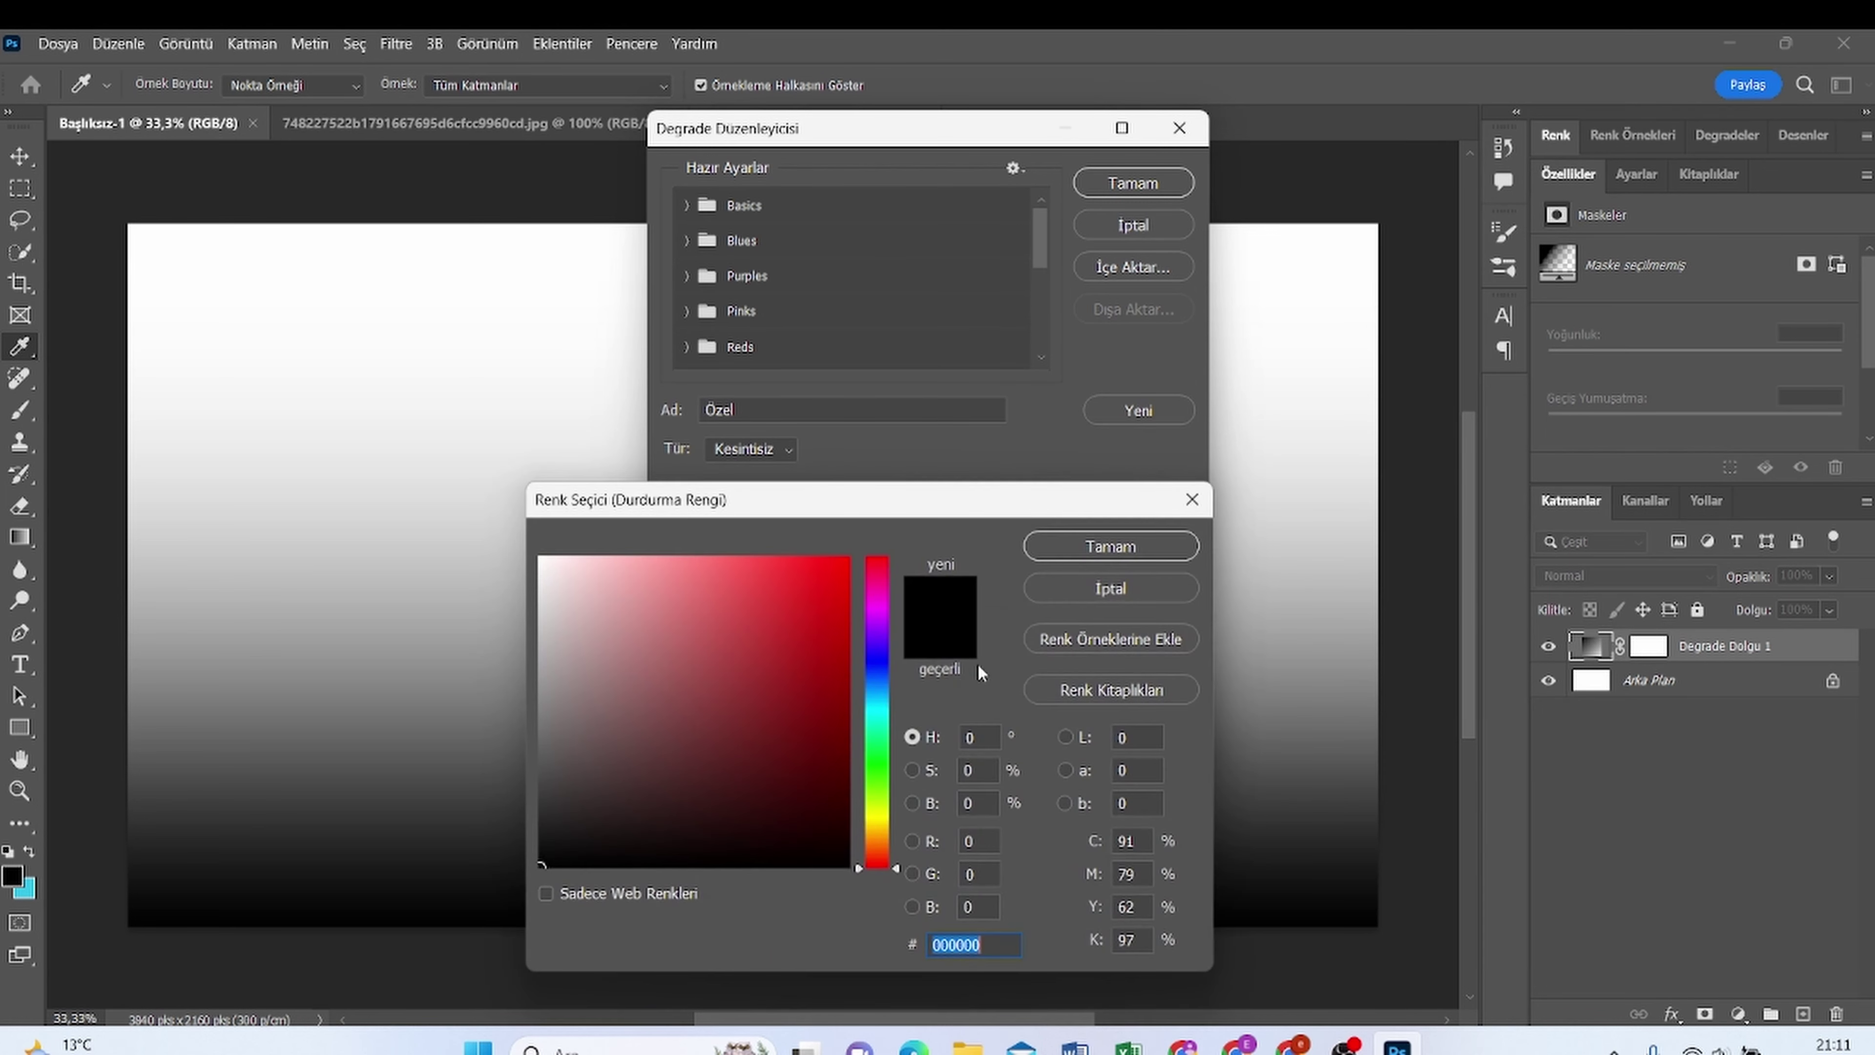
click(975, 803)
text(40)
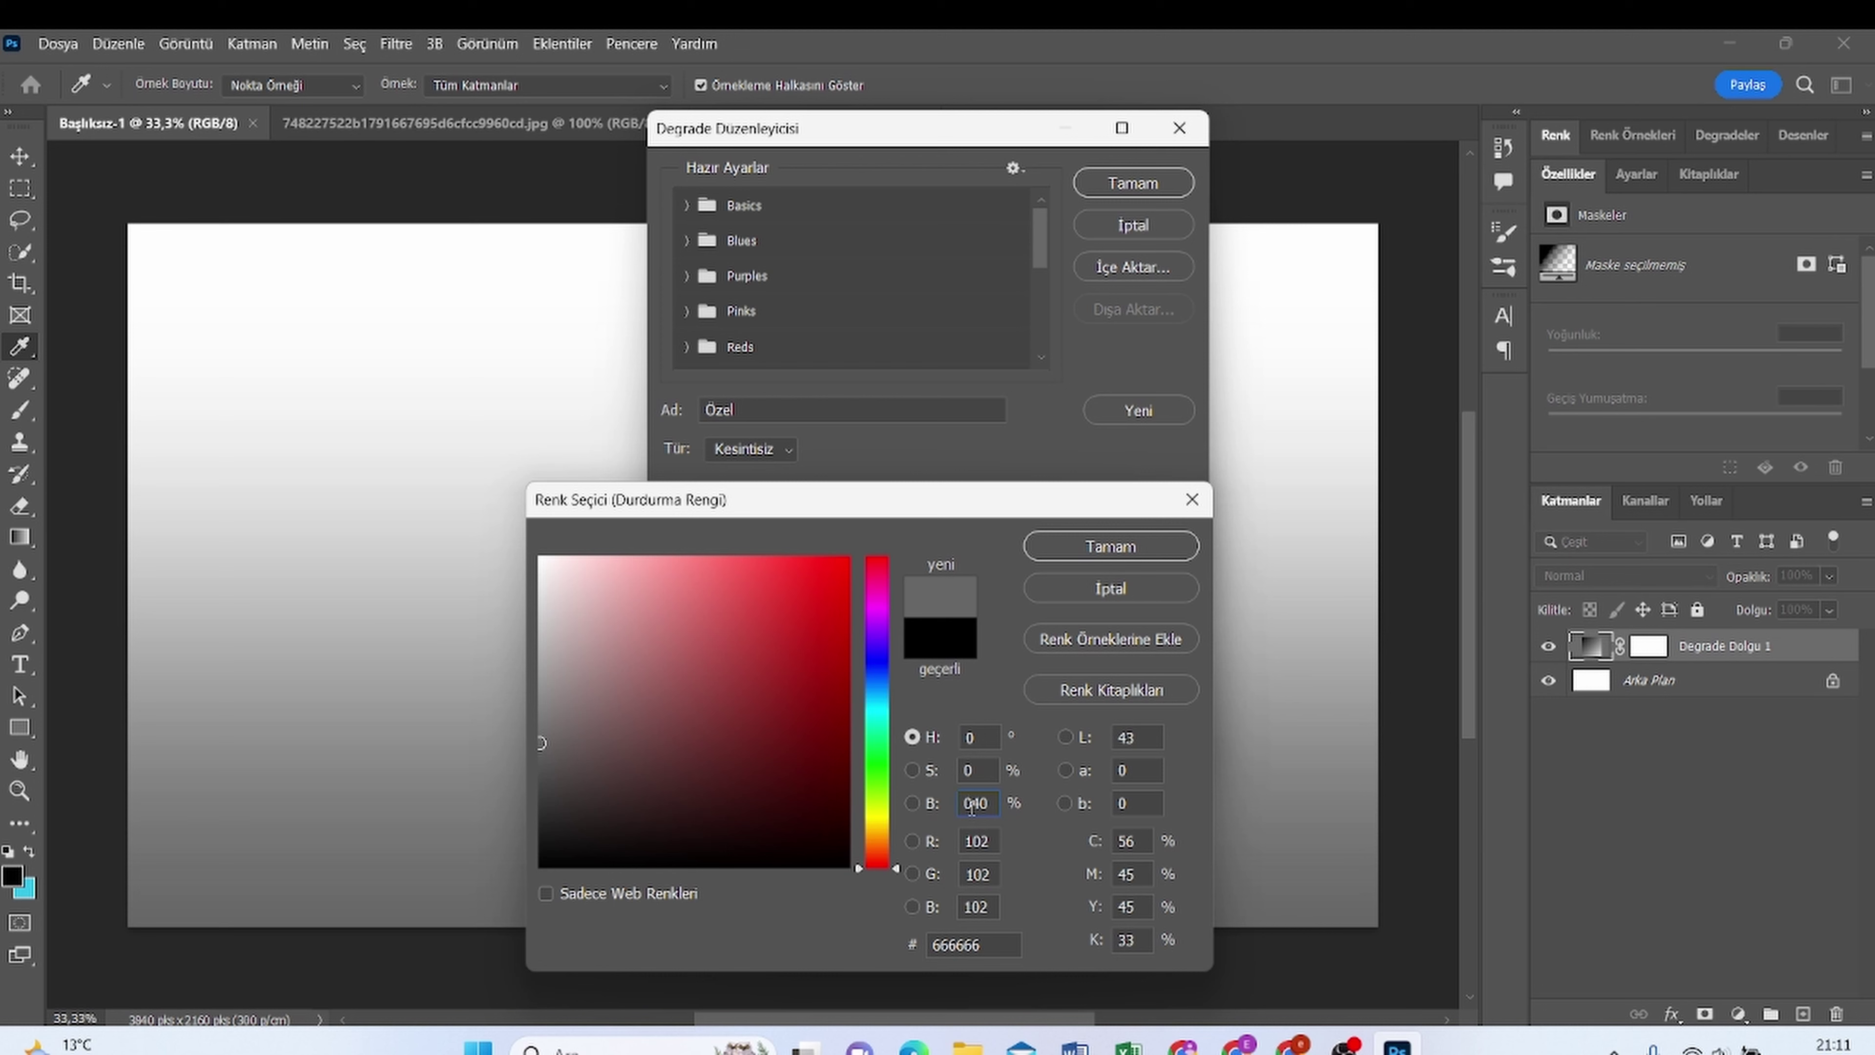
click(1108, 548)
Set the gradient's end opacity stop to 100%
click(1173, 526)
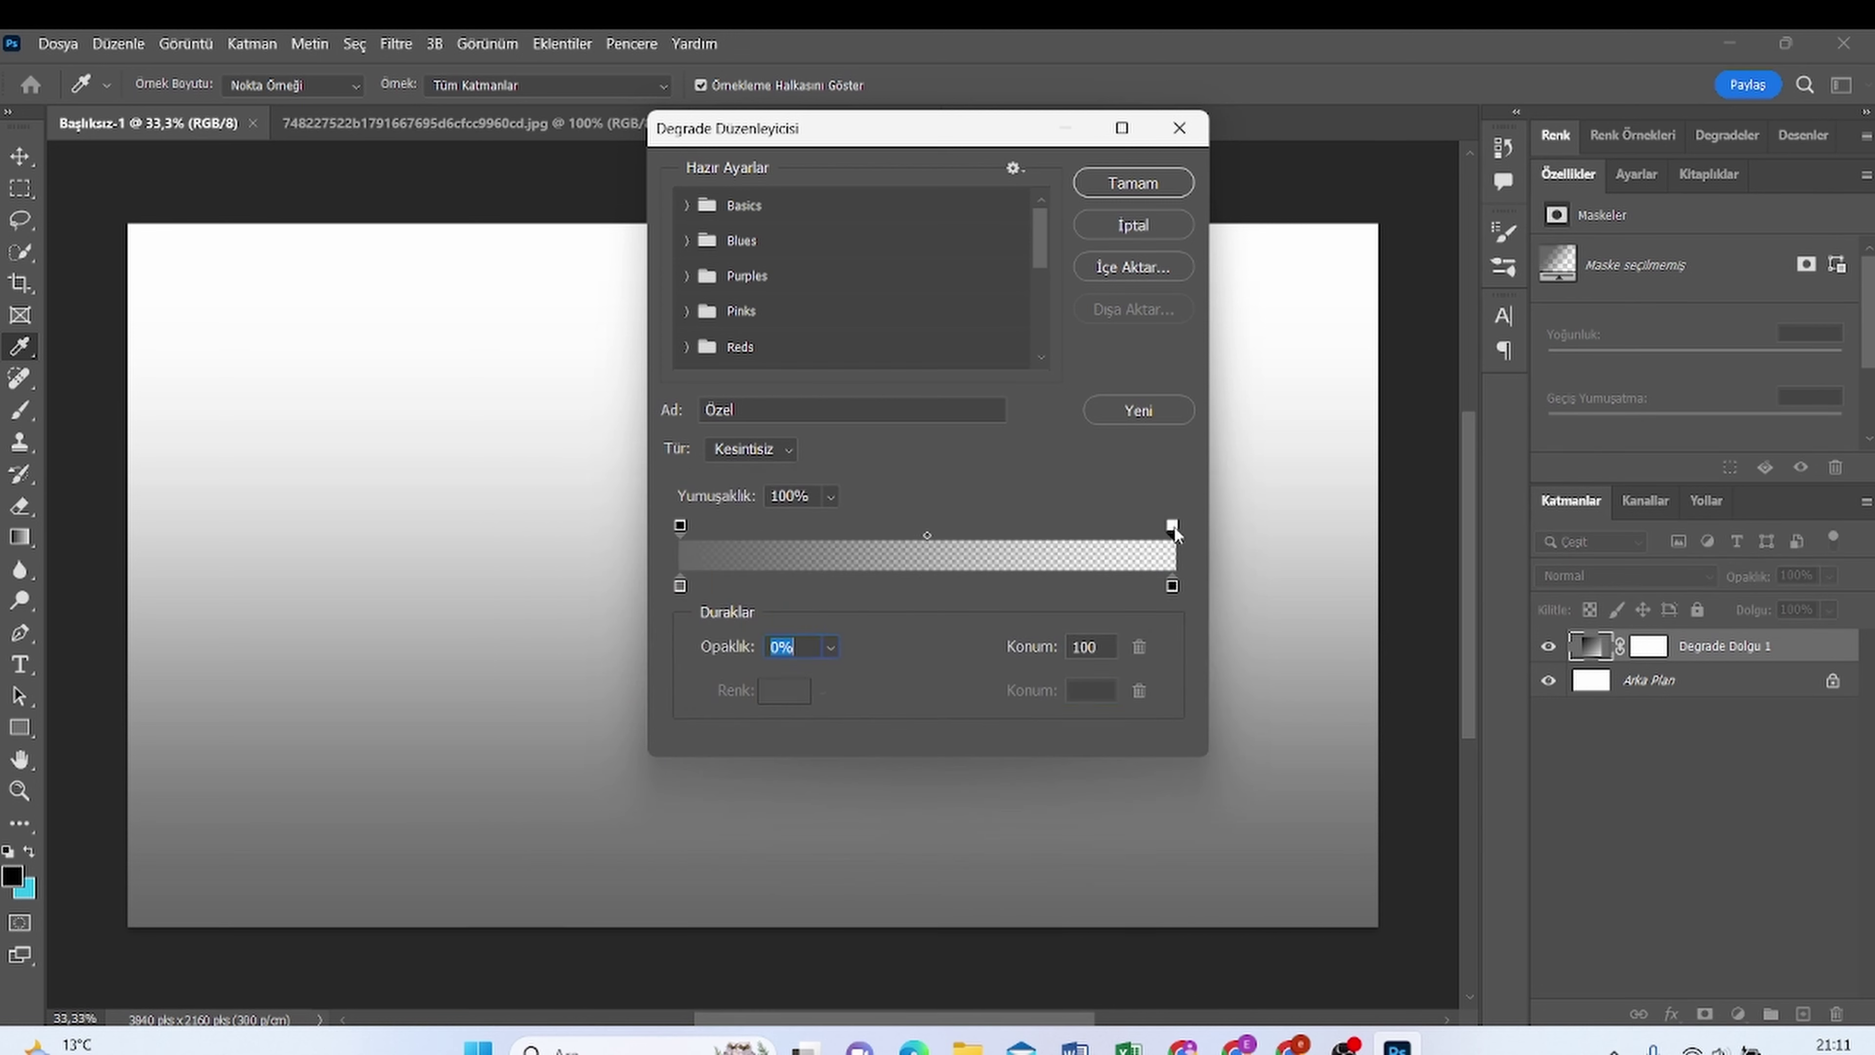
click(830, 647)
drag(829, 678, 984, 692)
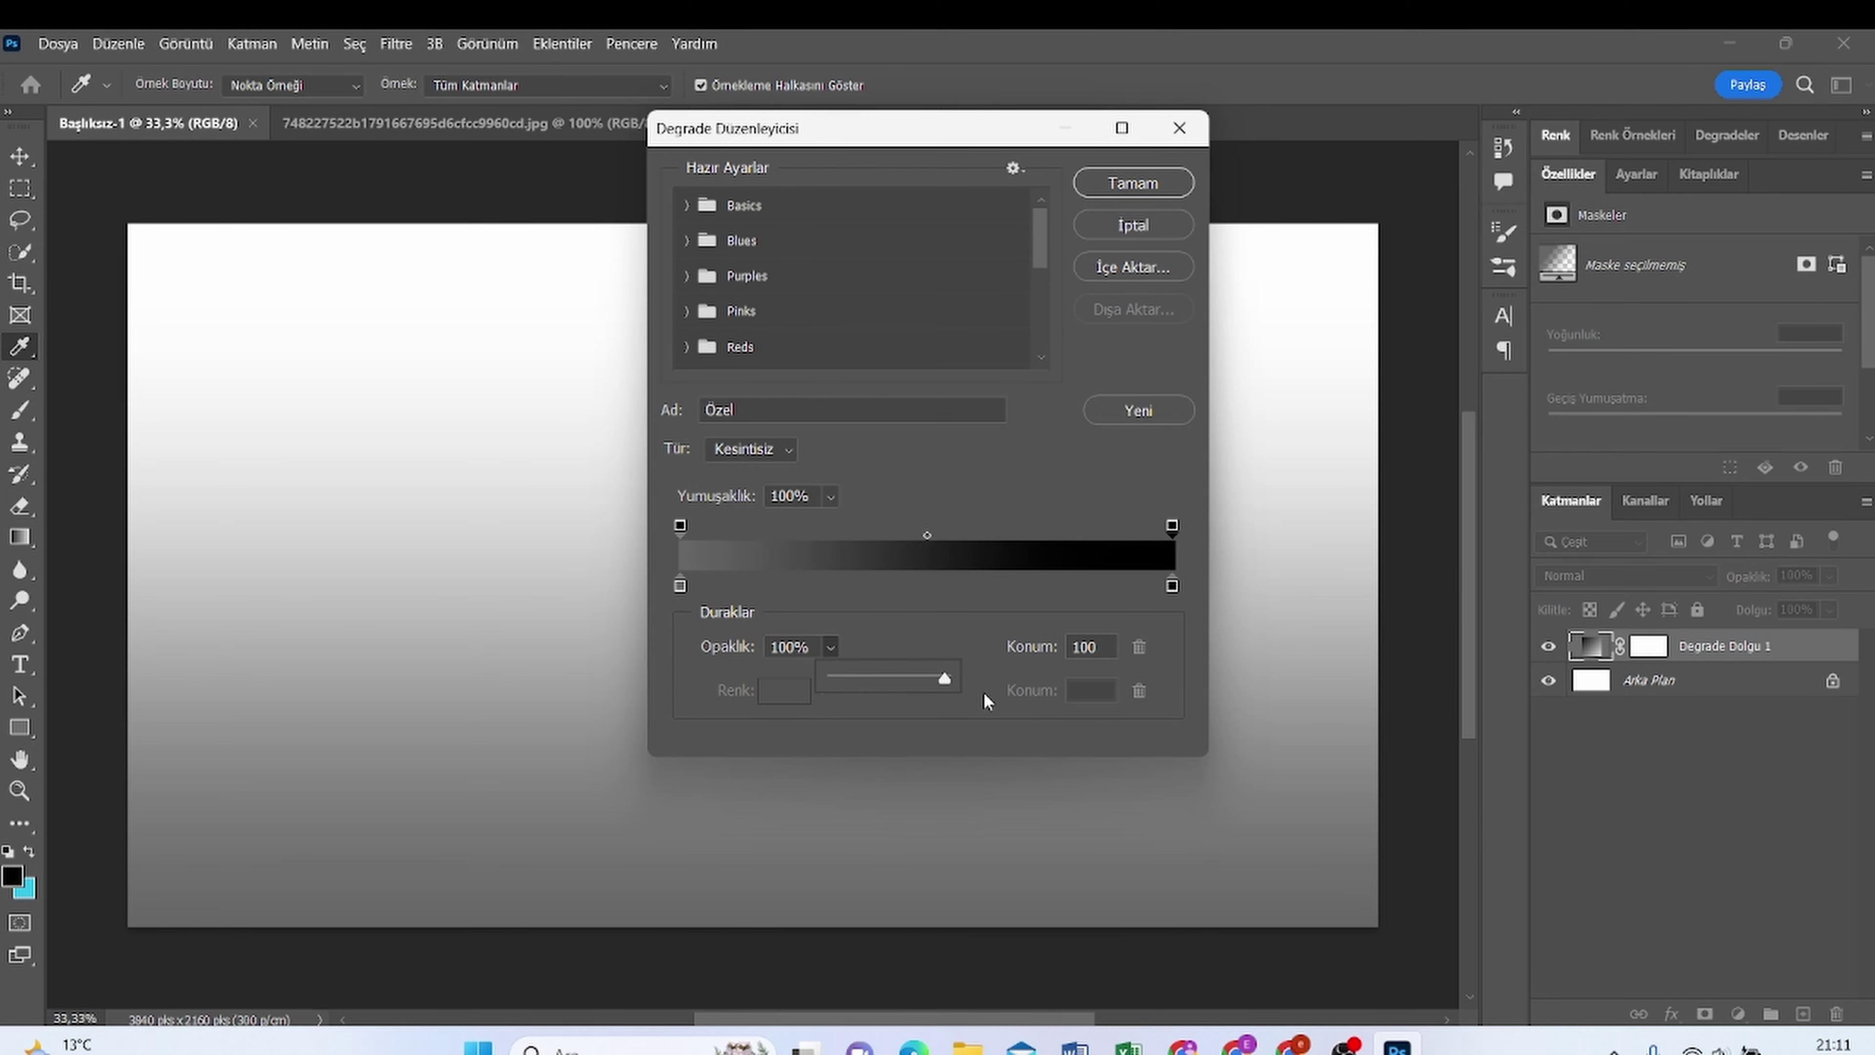
Set the gradient's end colour stop to 40% brightness (#666666) and apply the gradient fill
click(1172, 585)
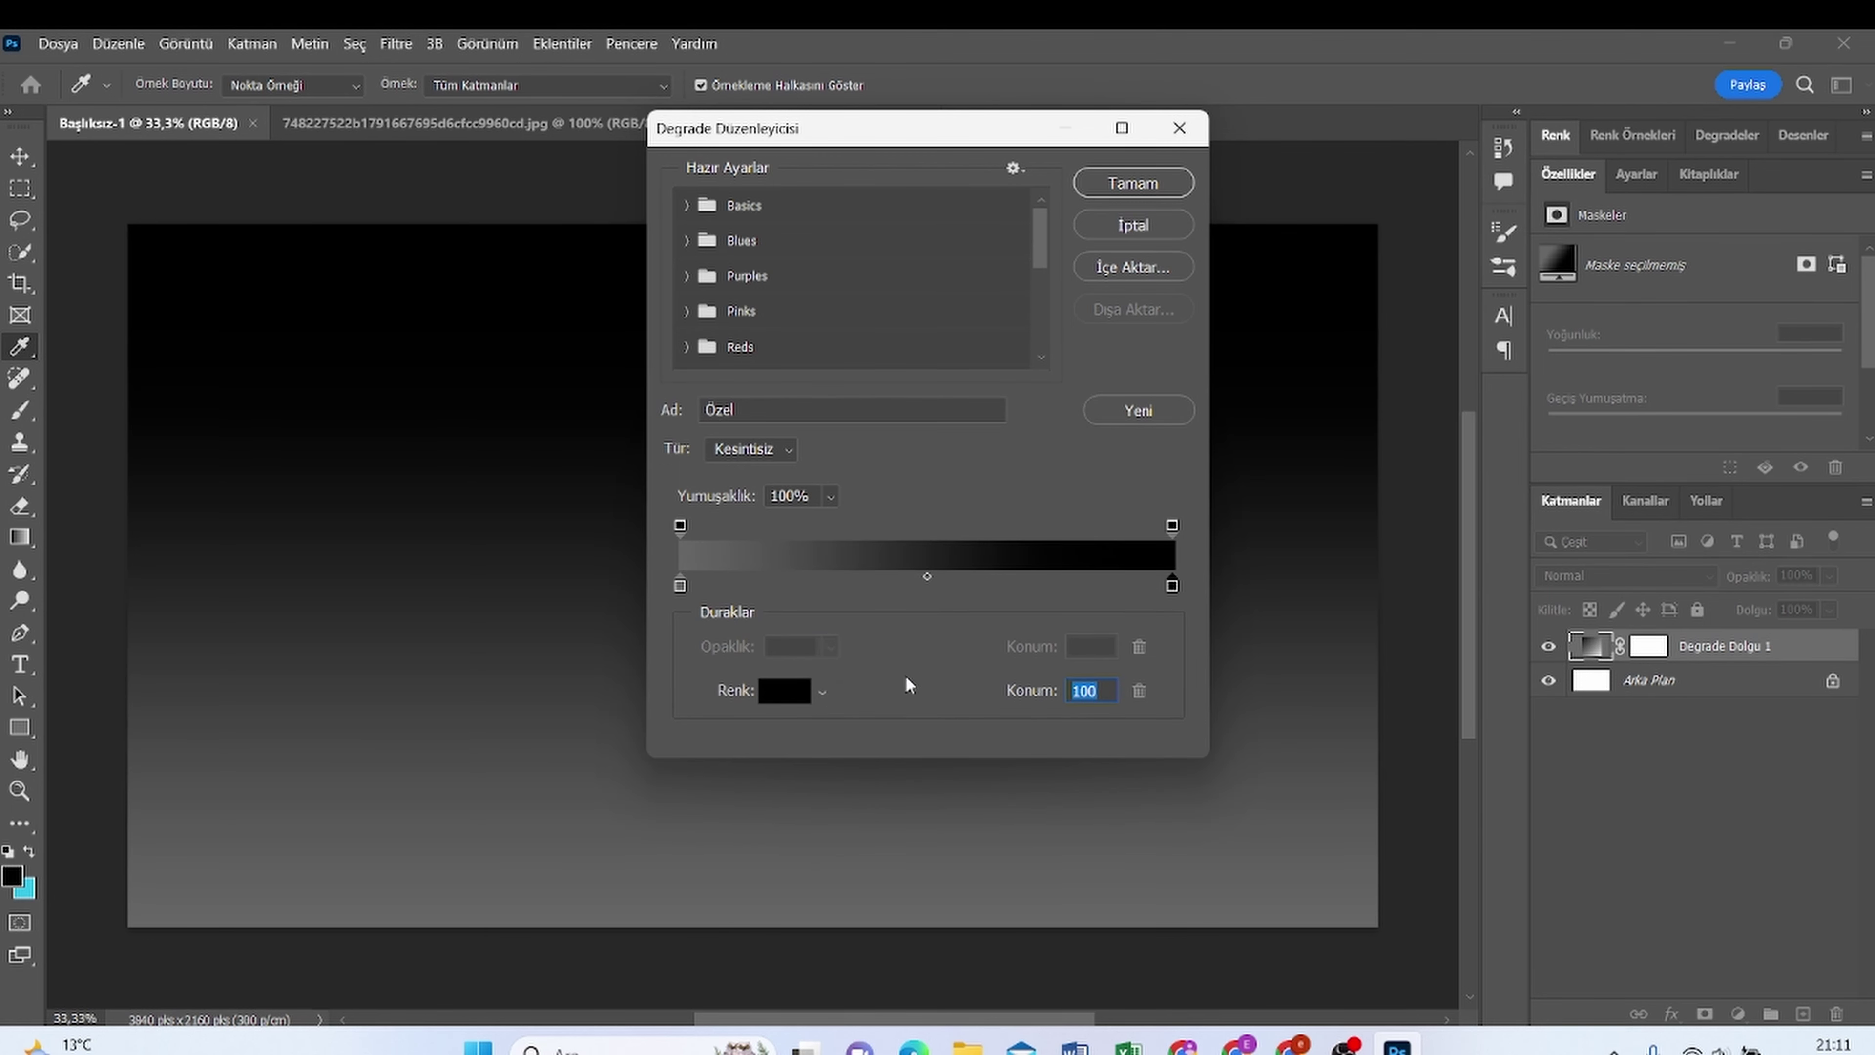
click(784, 690)
click(982, 805)
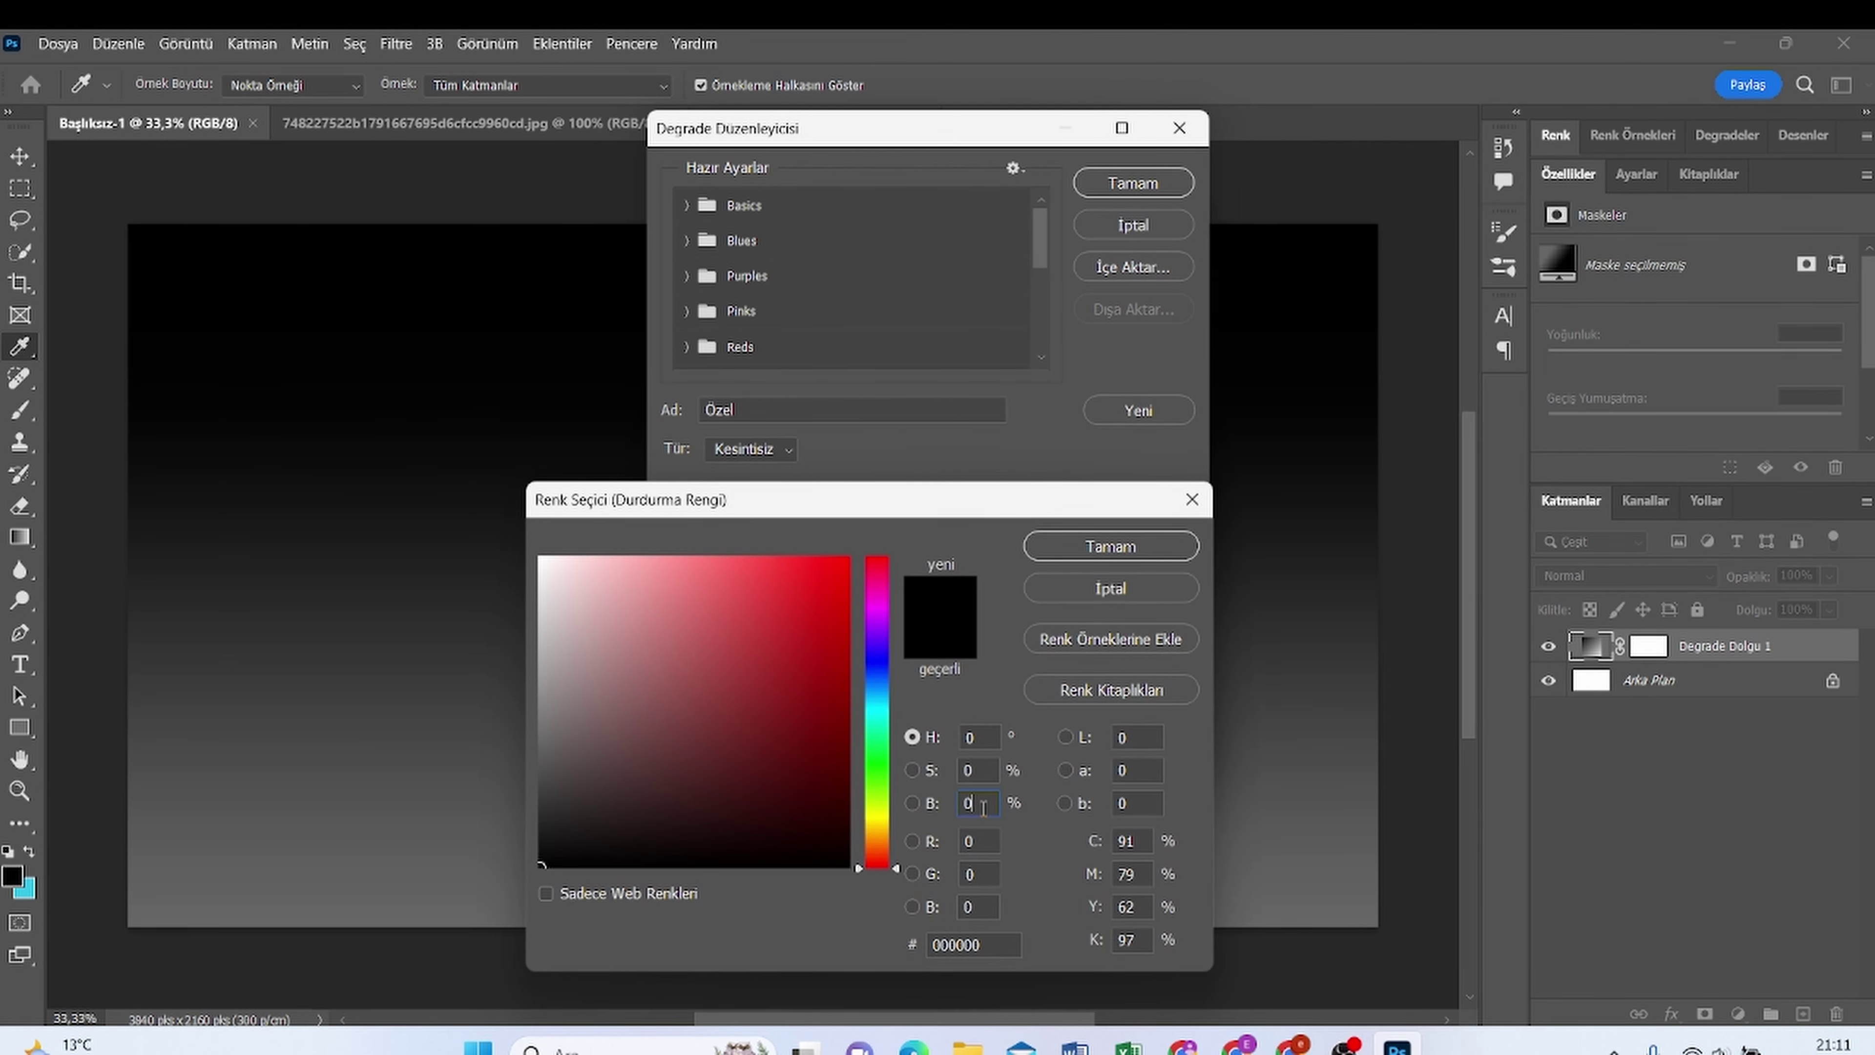
double_click(973, 803)
text(40)
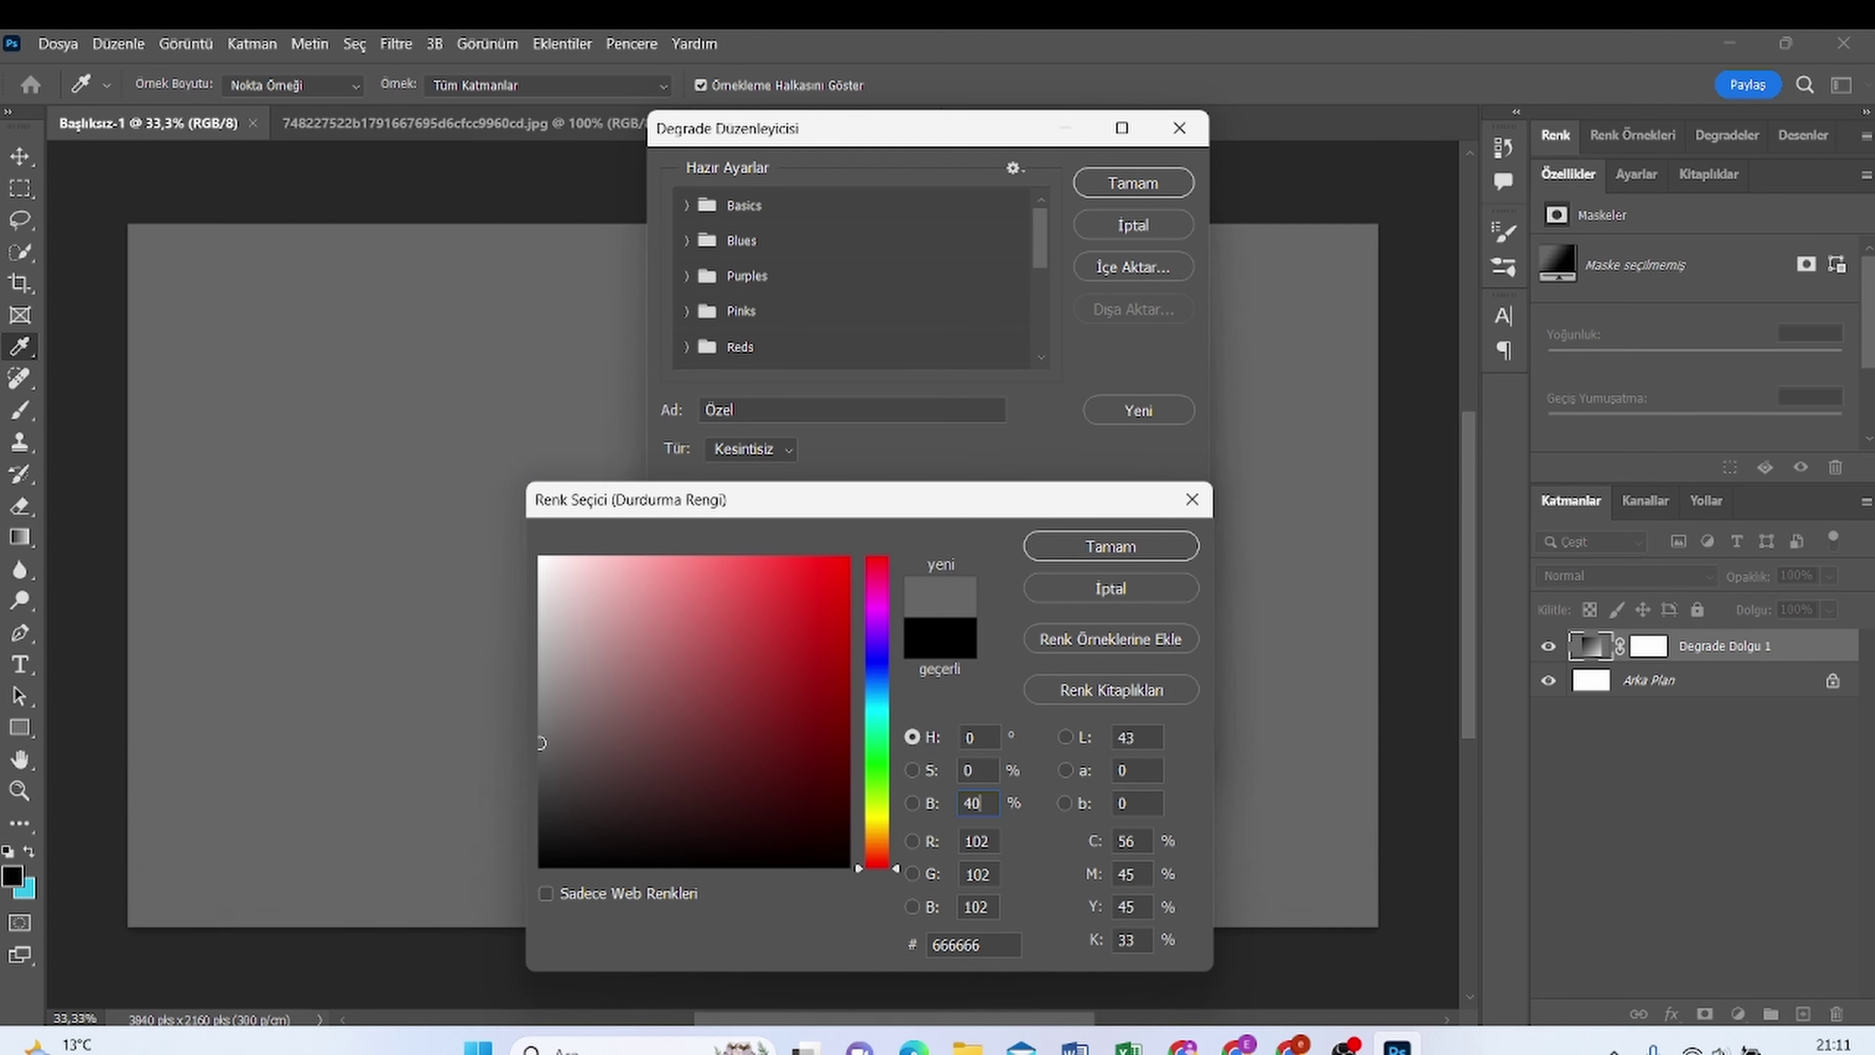
click(1112, 547)
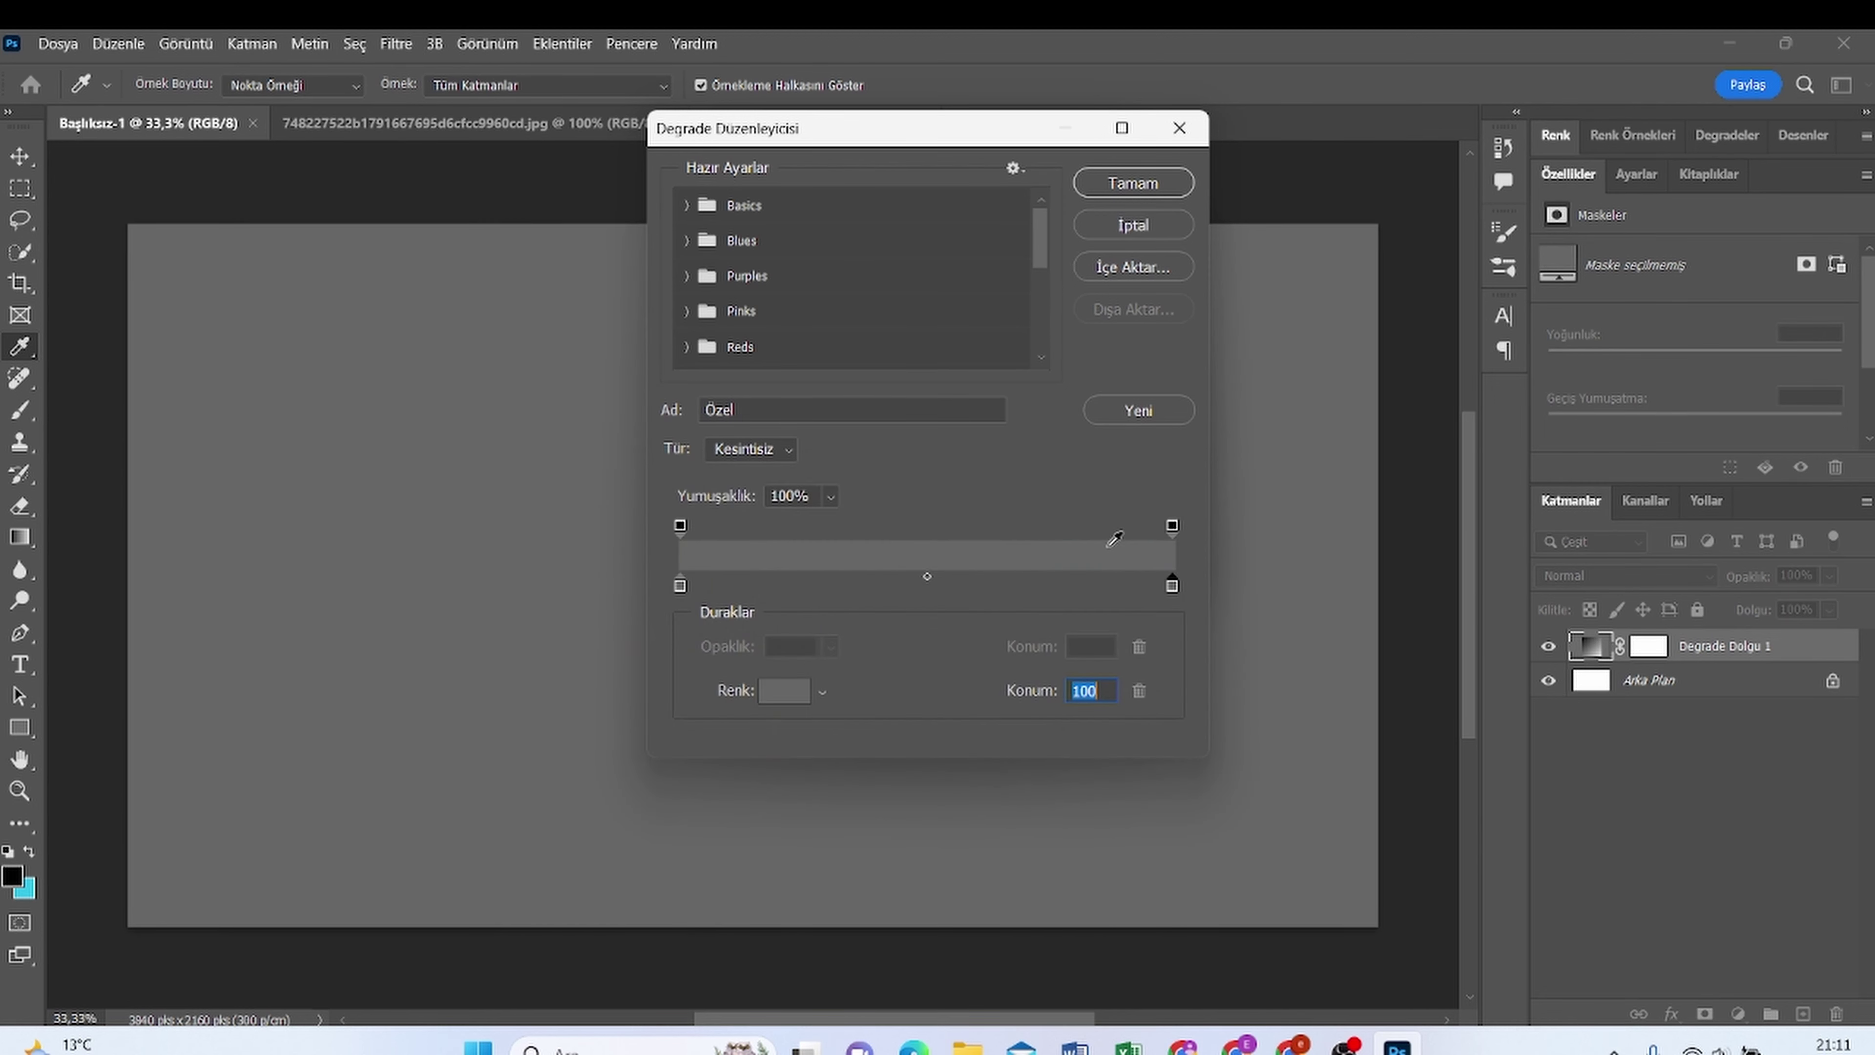
click(1139, 186)
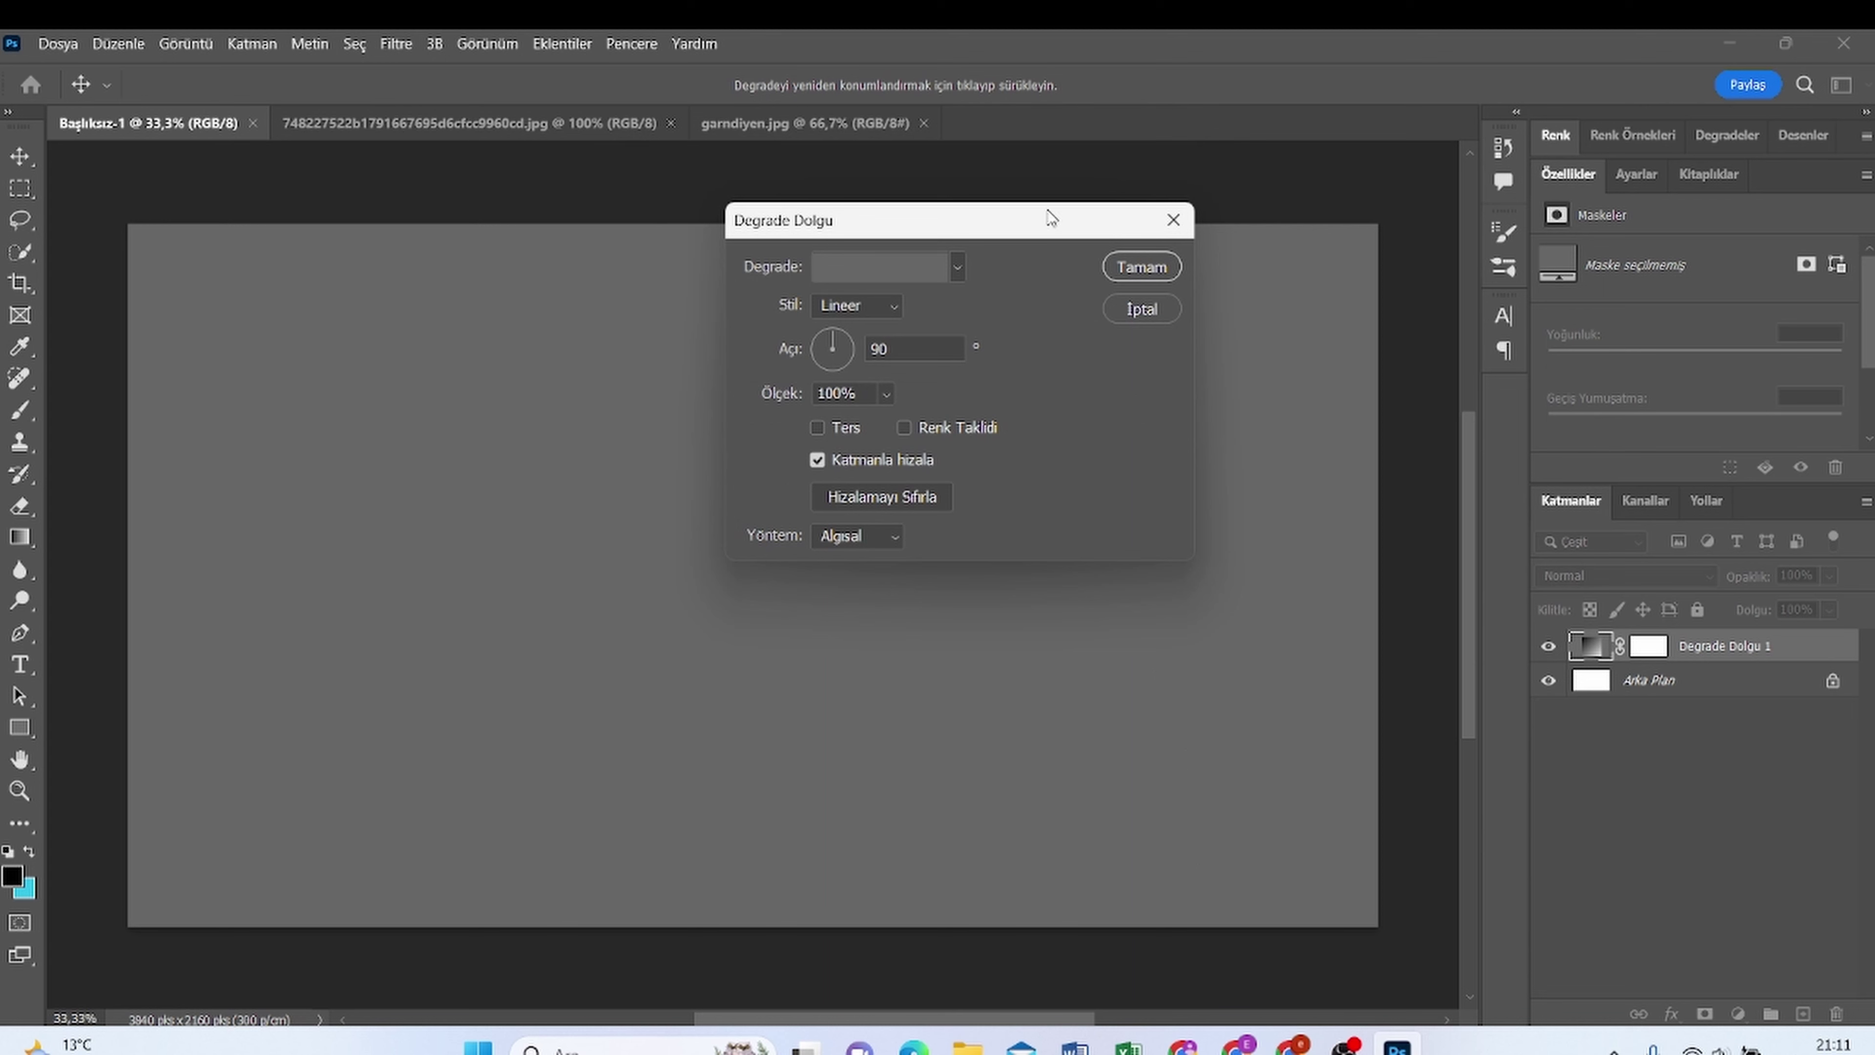
click(1117, 267)
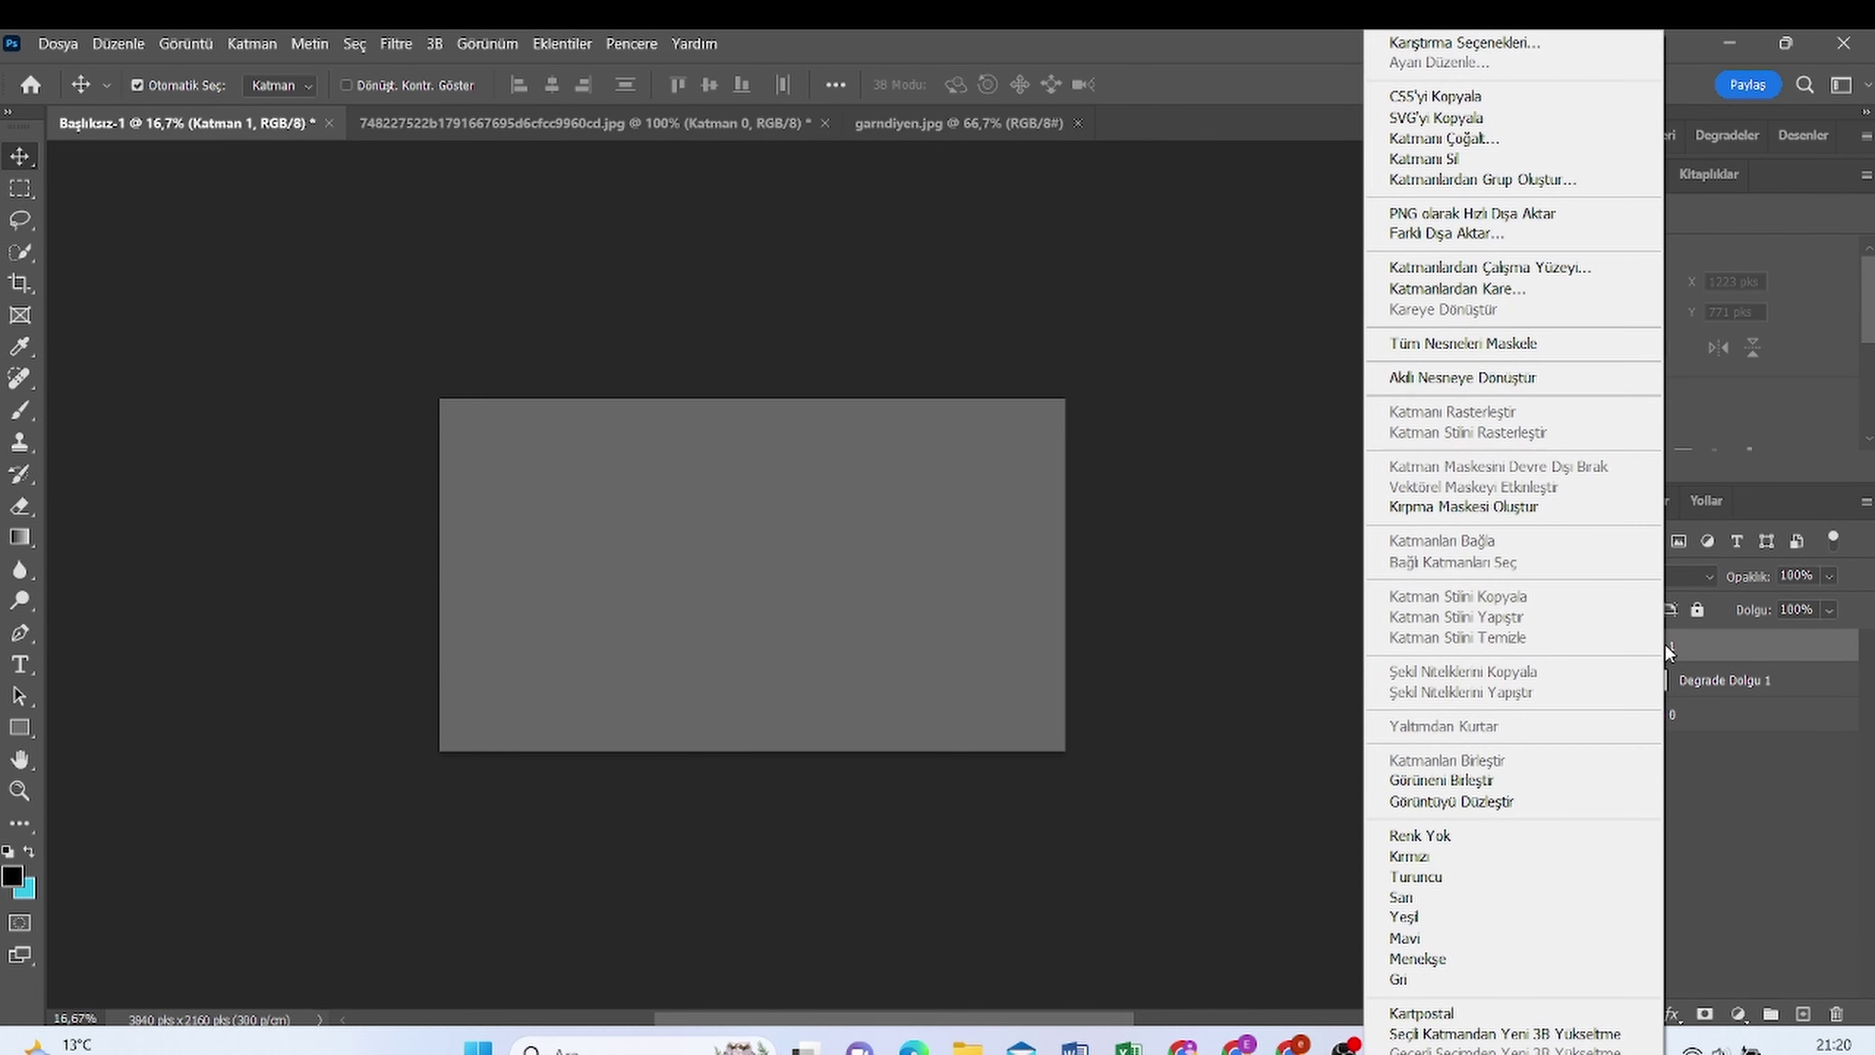
Convert the empty Katman 1 layer to a smart object
right_click(1668, 647)
click(1451, 377)
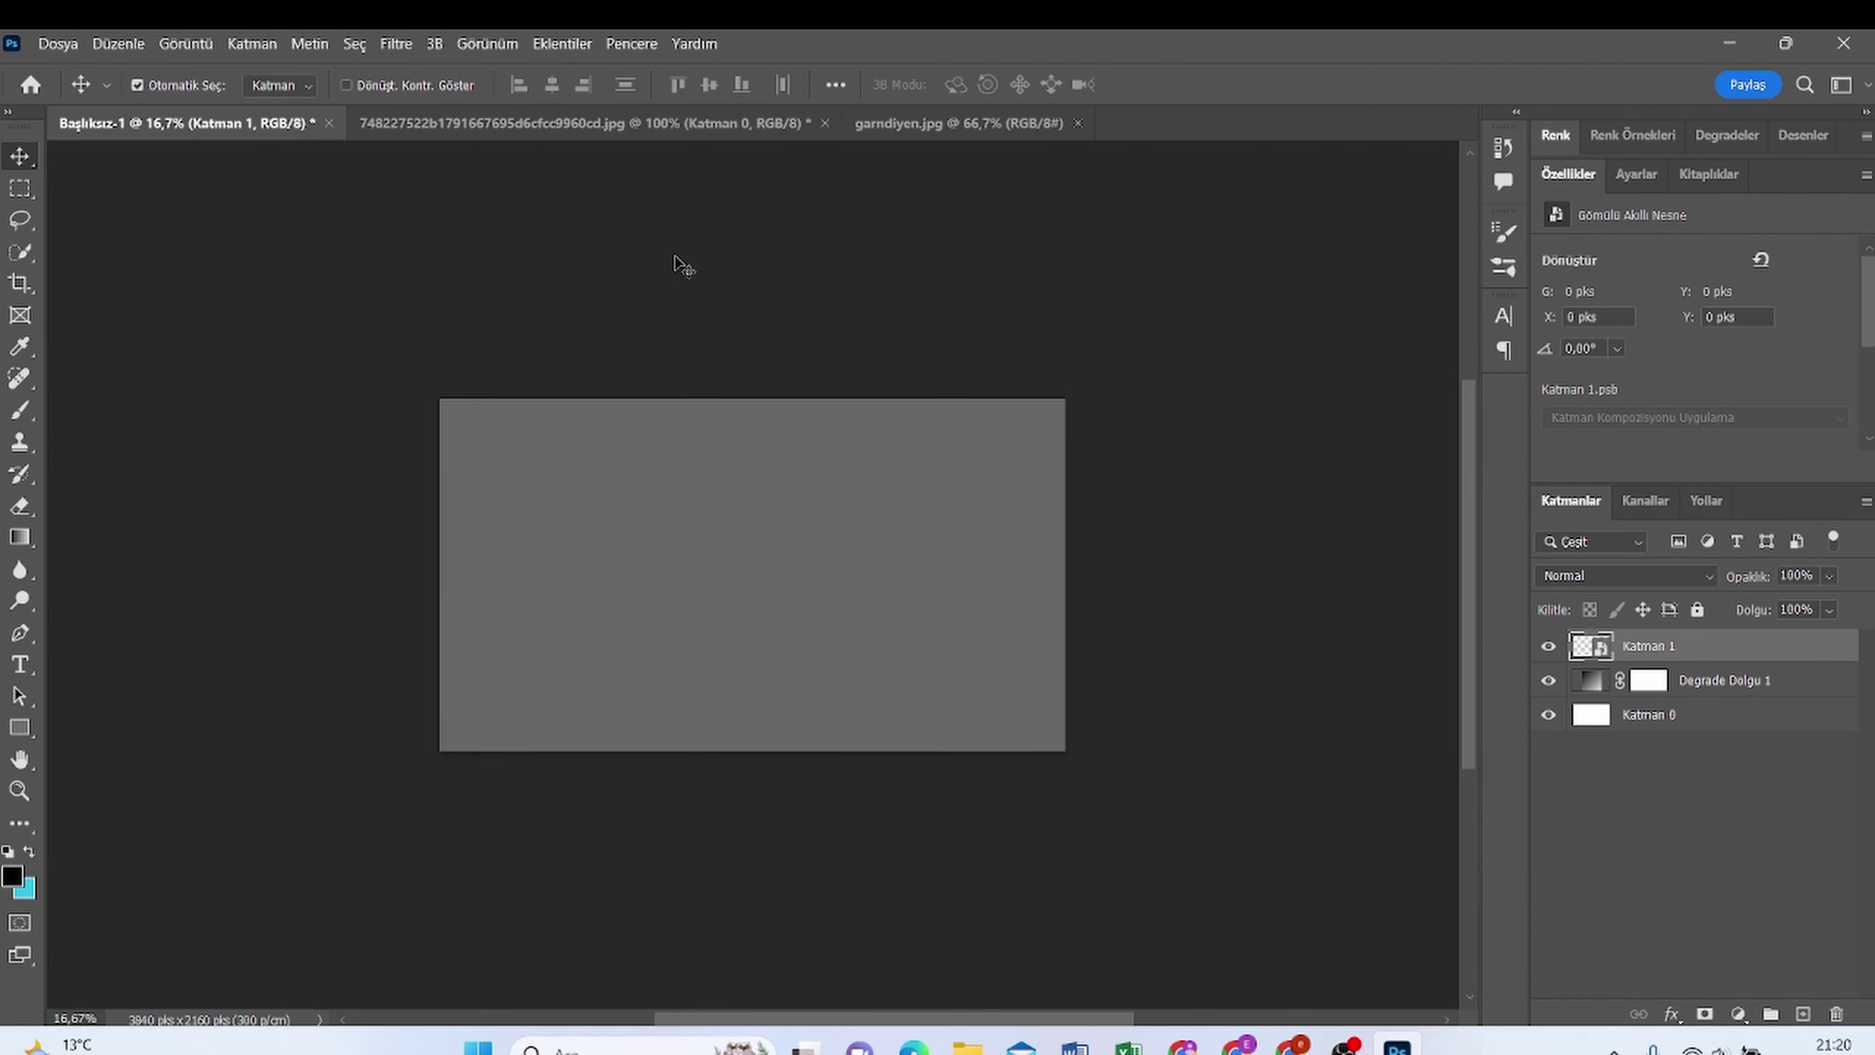
Bring the photo of the woman and dog into the Başlıksız-1 document, centred on the canvas
click(592, 127)
drag(562, 403, 191, 143)
drag(818, 609, 731, 584)
Scale the photo to about 578% so it spans the canvas height, and centre it horizontally
key(ctrl+t)
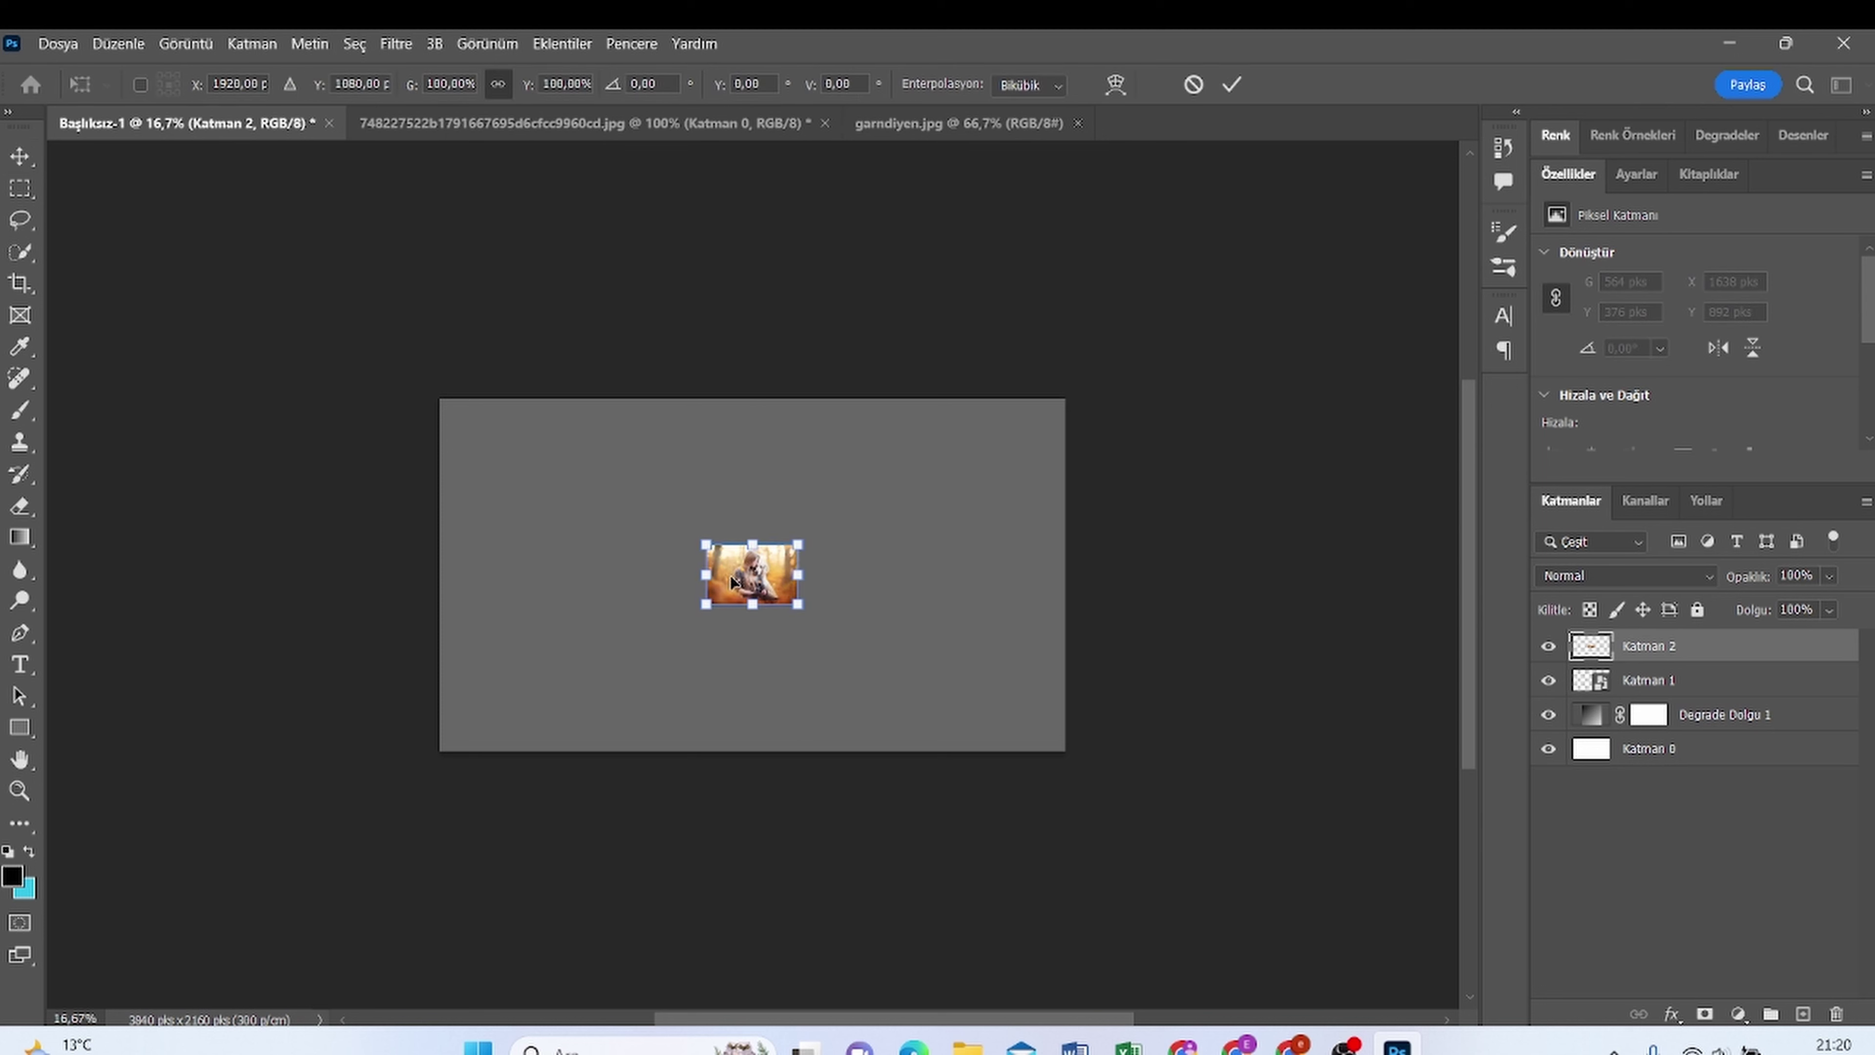
drag(799, 574, 980, 574)
drag(707, 574, 482, 574)
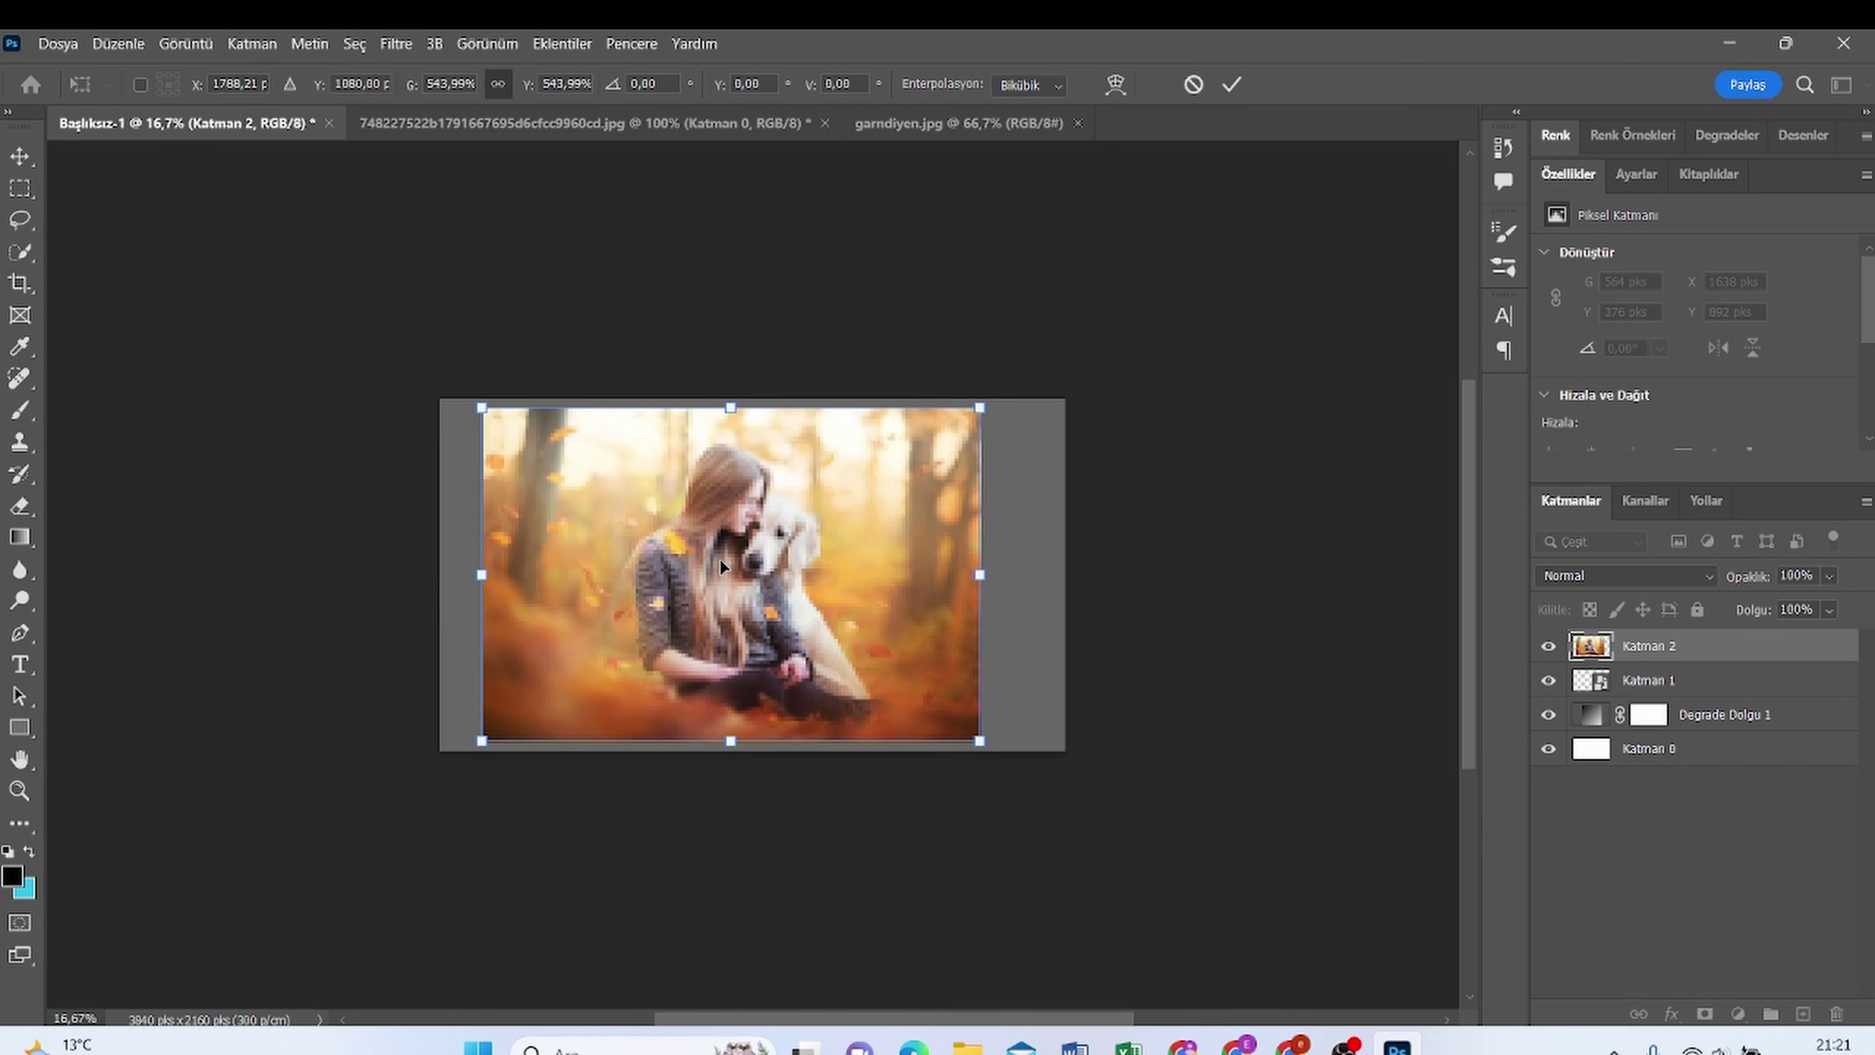
click(721, 562)
drag(980, 574, 1011, 574)
drag(710, 593, 706, 591)
right_click(709, 595)
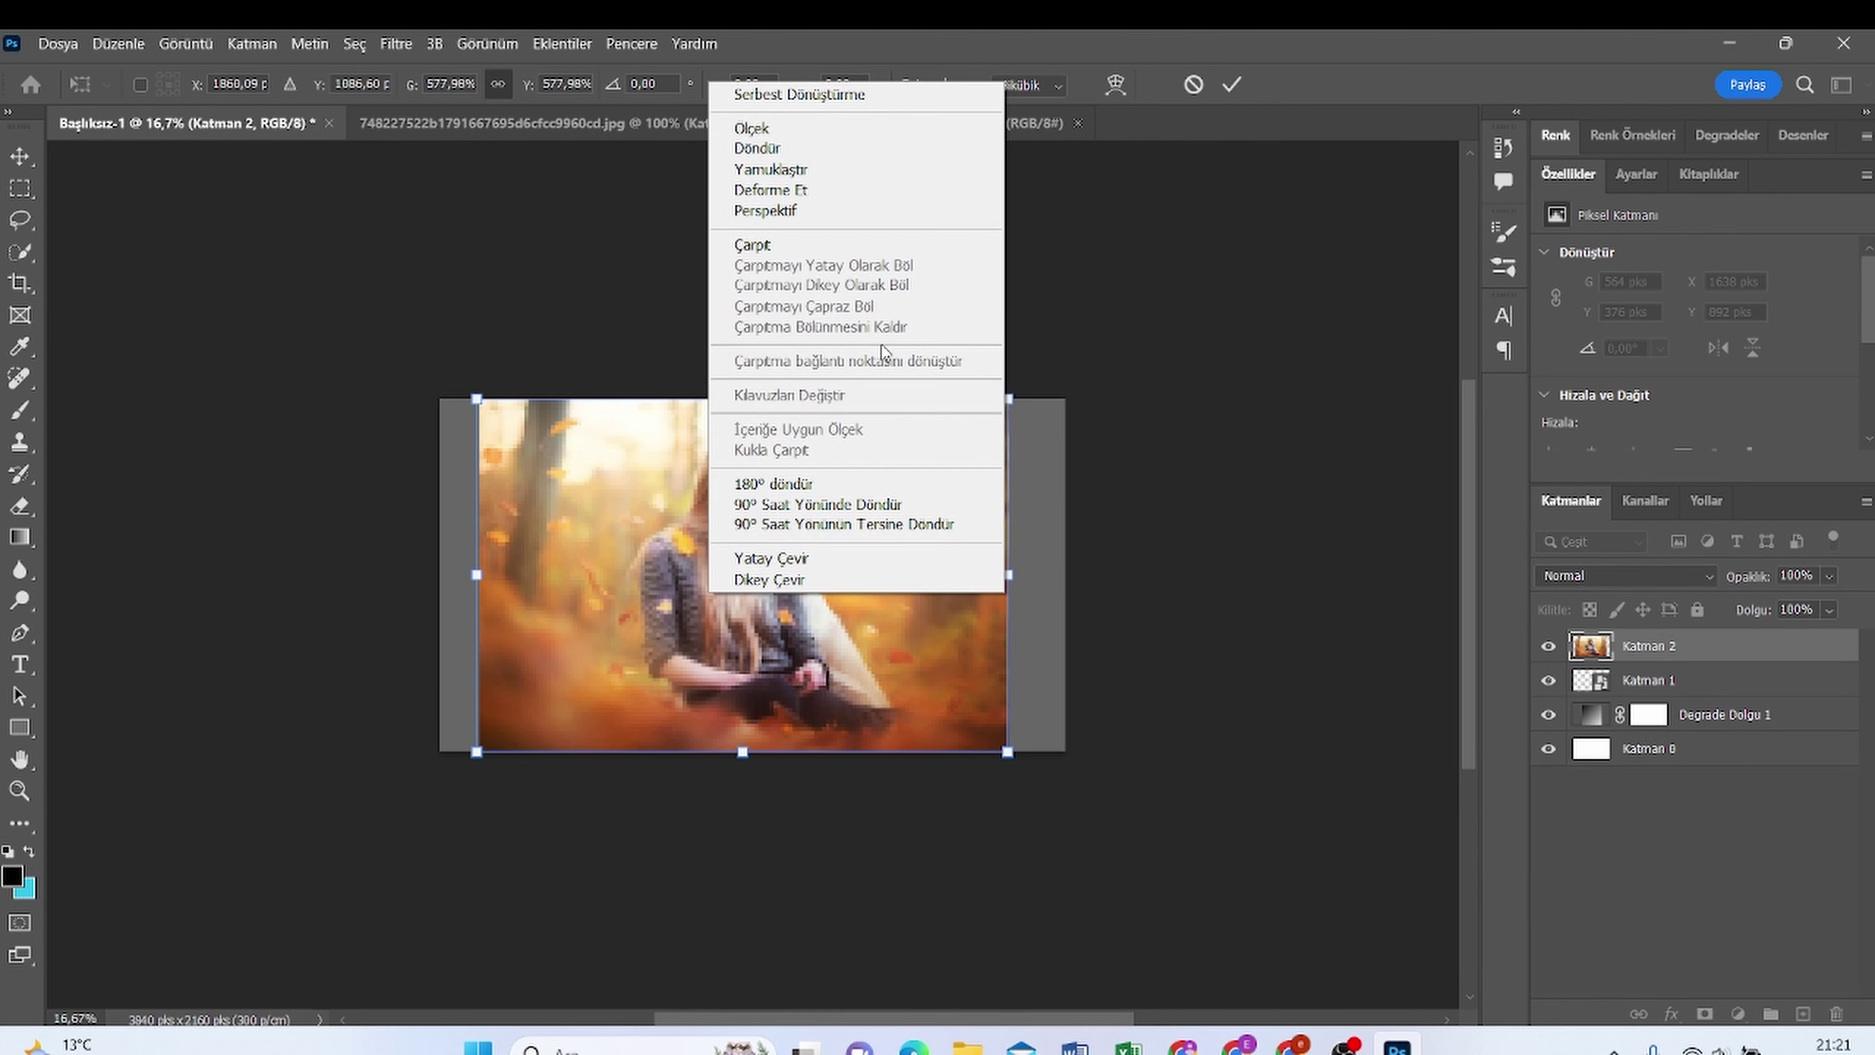
click(1129, 412)
key(Return)
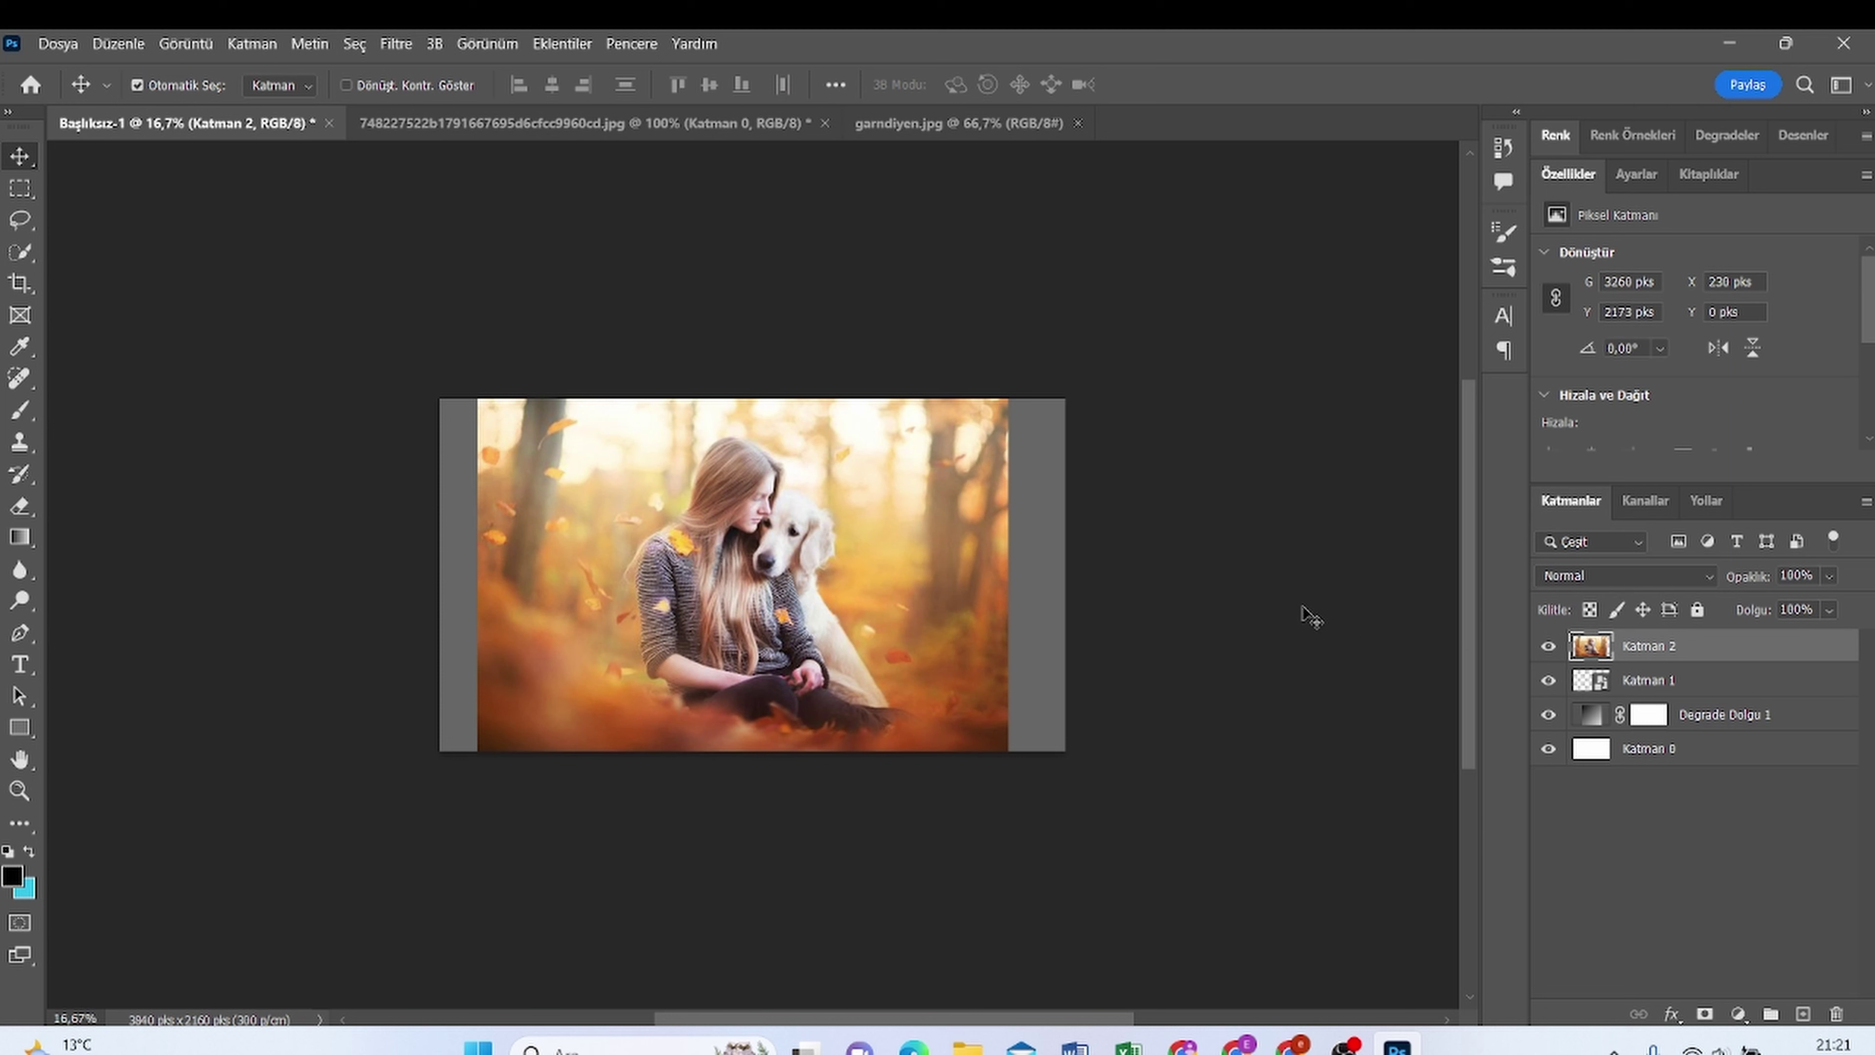
mouse_move(730, 566)
mouse_down()
mouse_move(725, 587)
mouse_move(735, 560)
mouse_up()
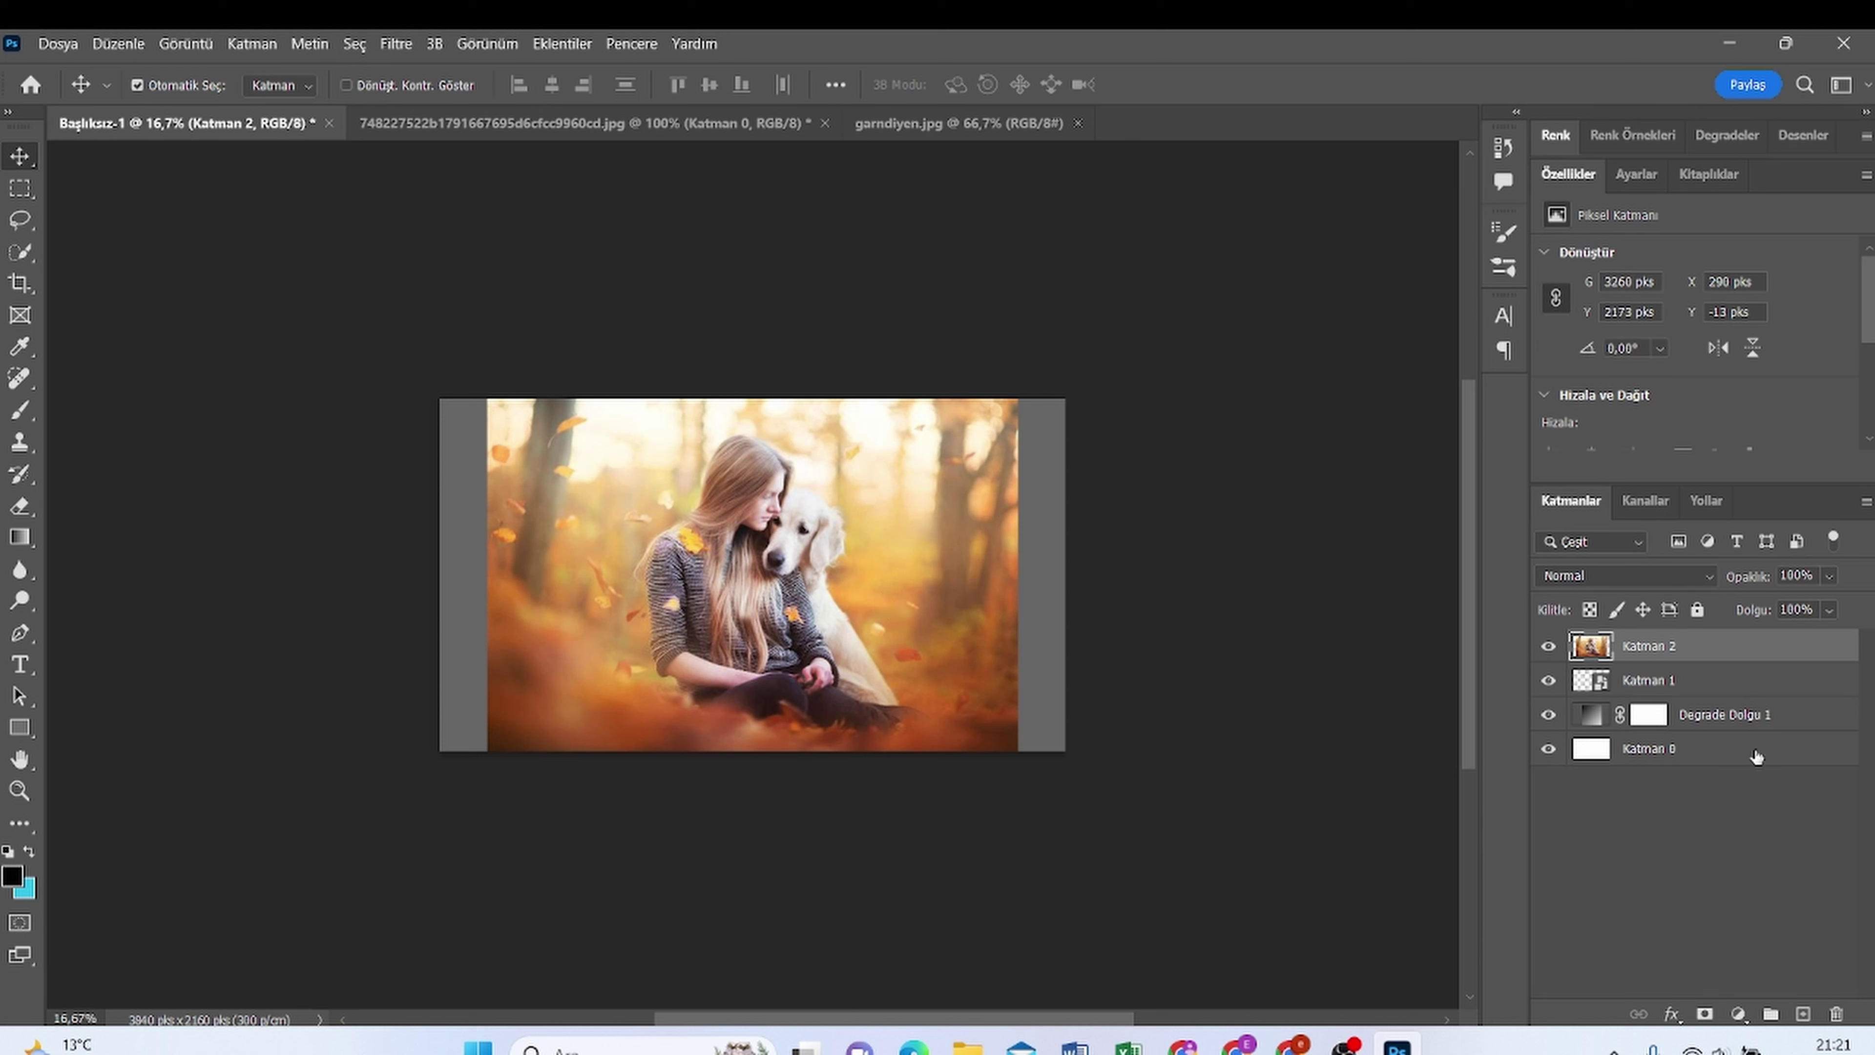
Duplicate the Katman 2 photo layer and enlarge the copy to about 140%, positioned to cover the whole canvas
key(ctrl+j)
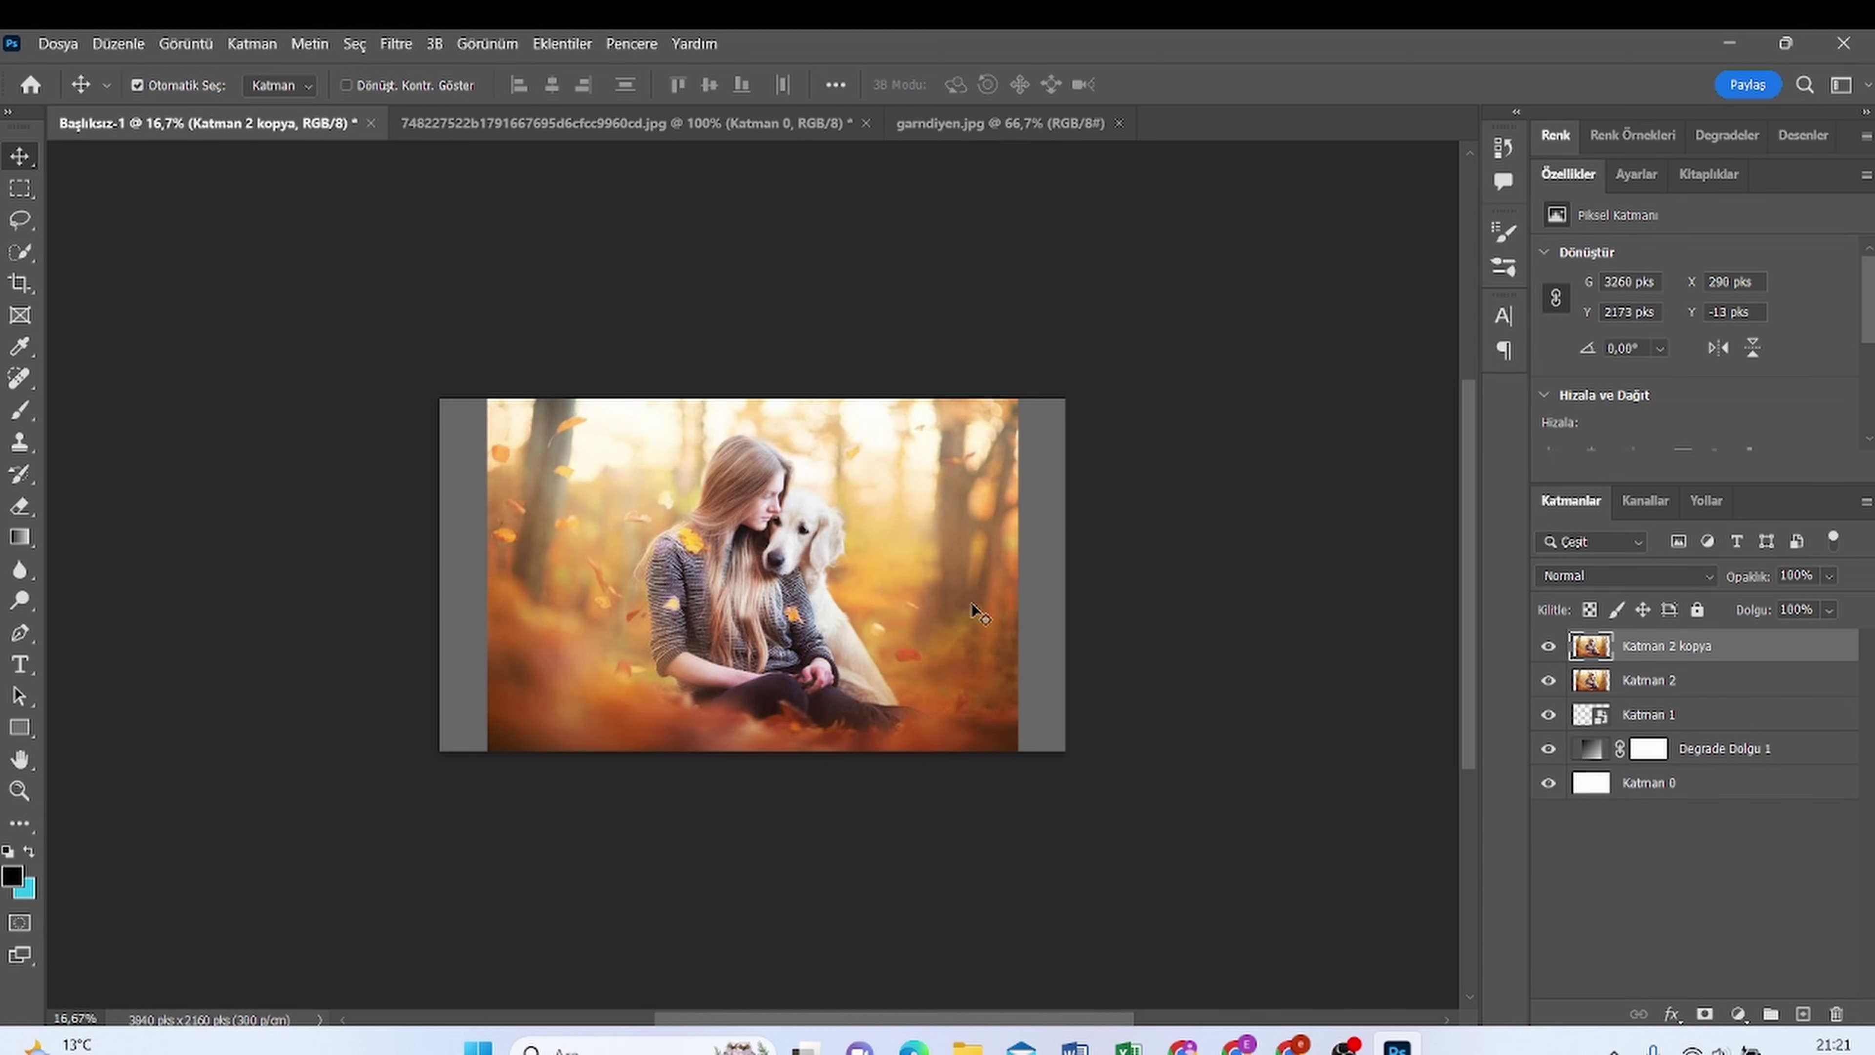
key(ctrl+t)
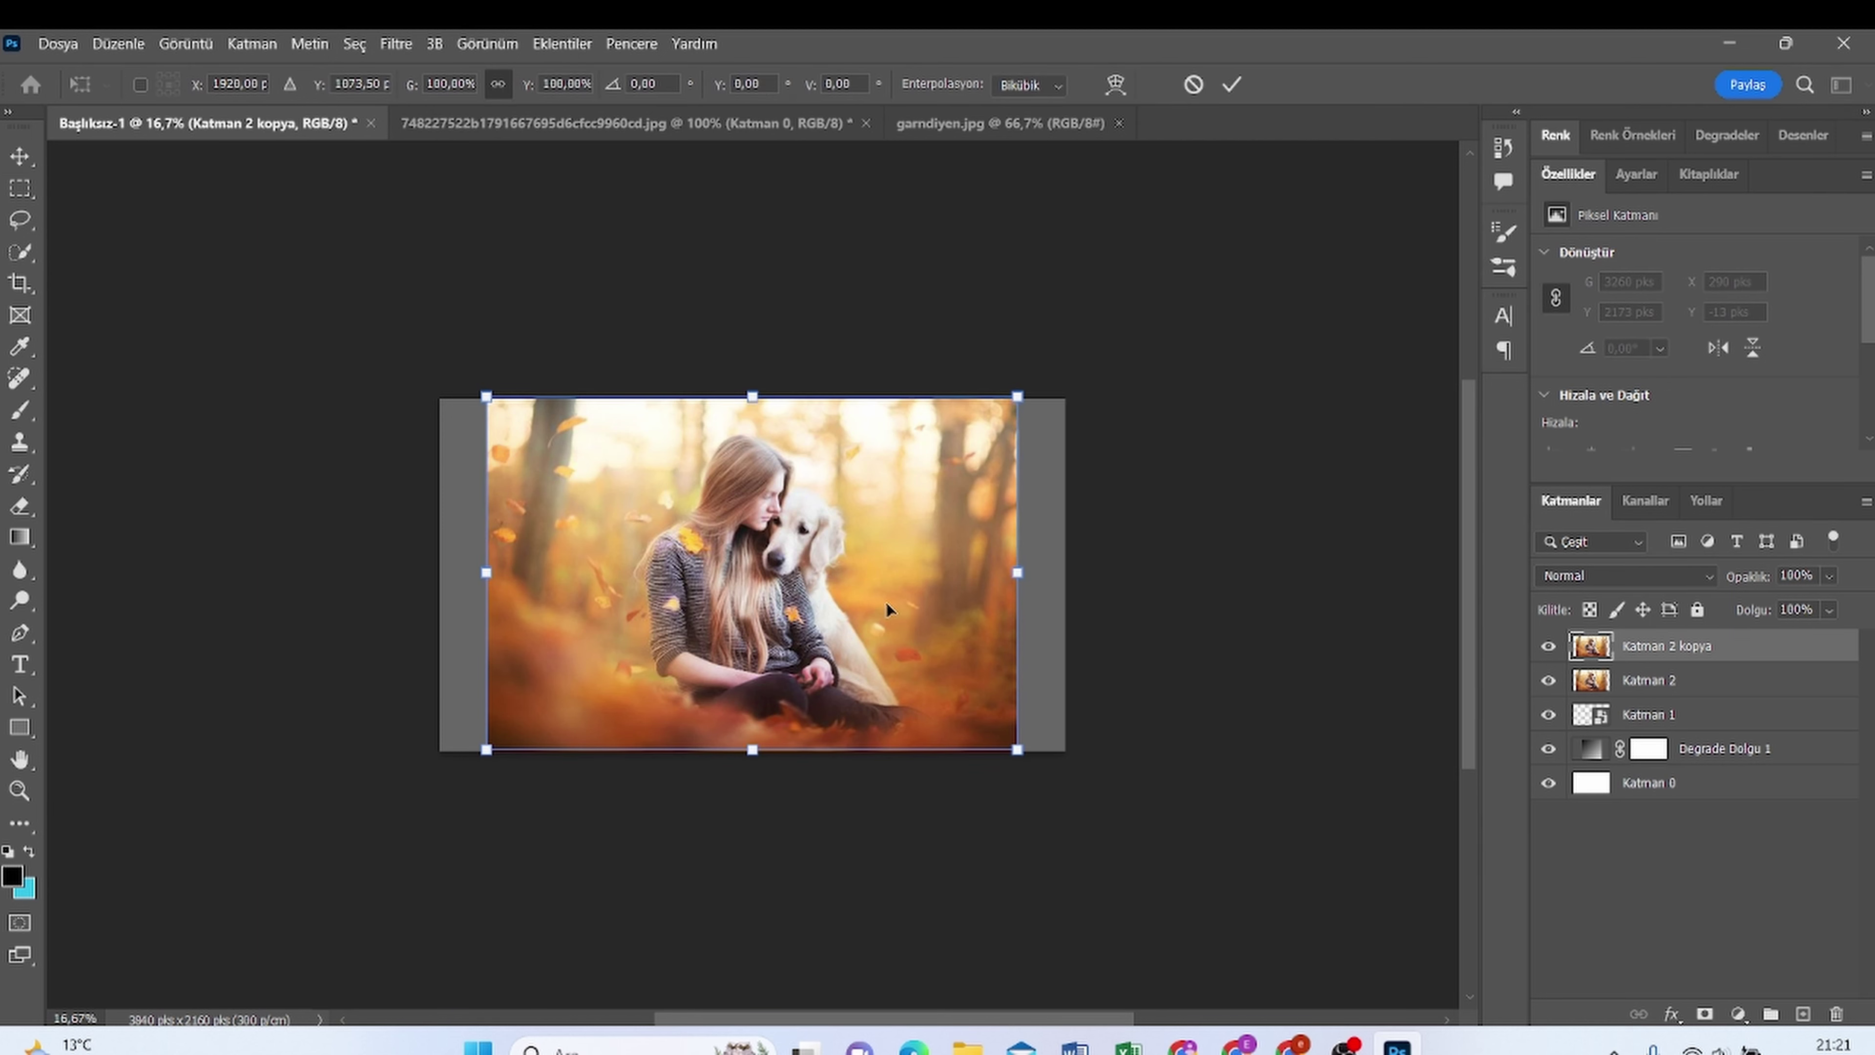
drag(1016, 750, 1160, 846)
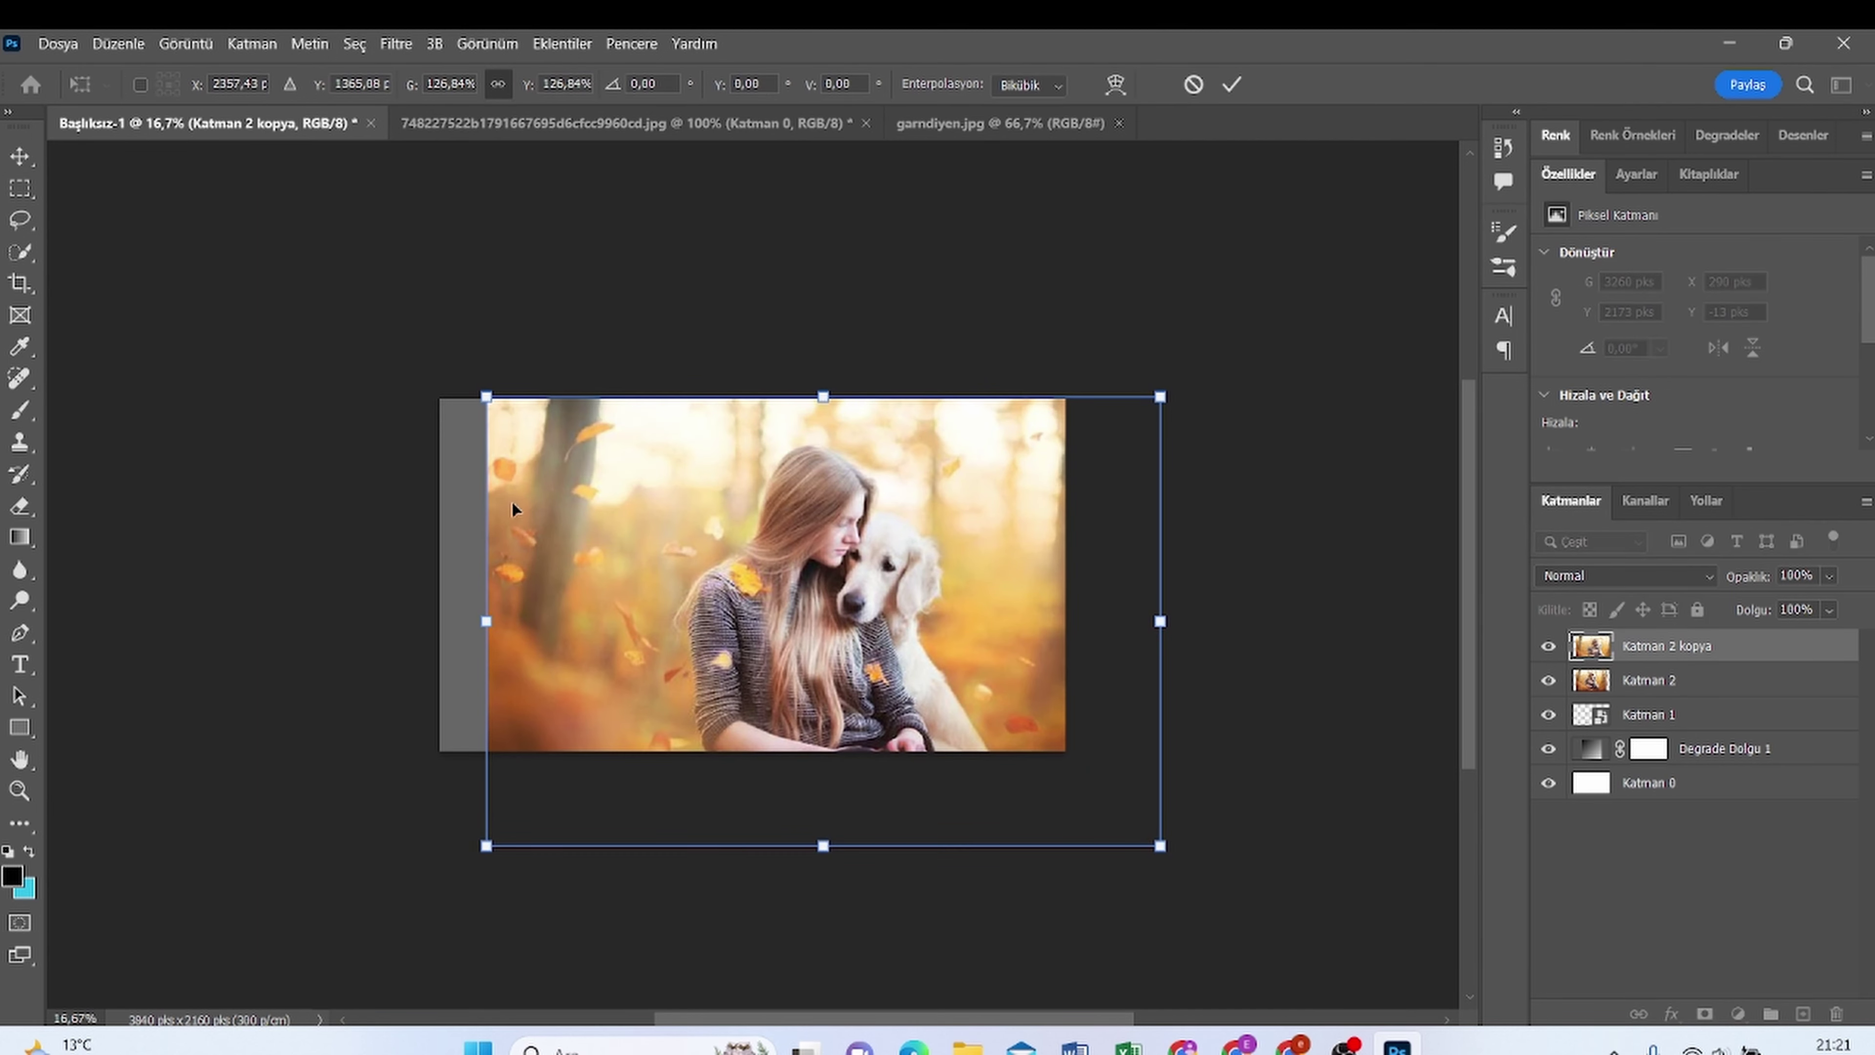
drag(485, 396, 417, 351)
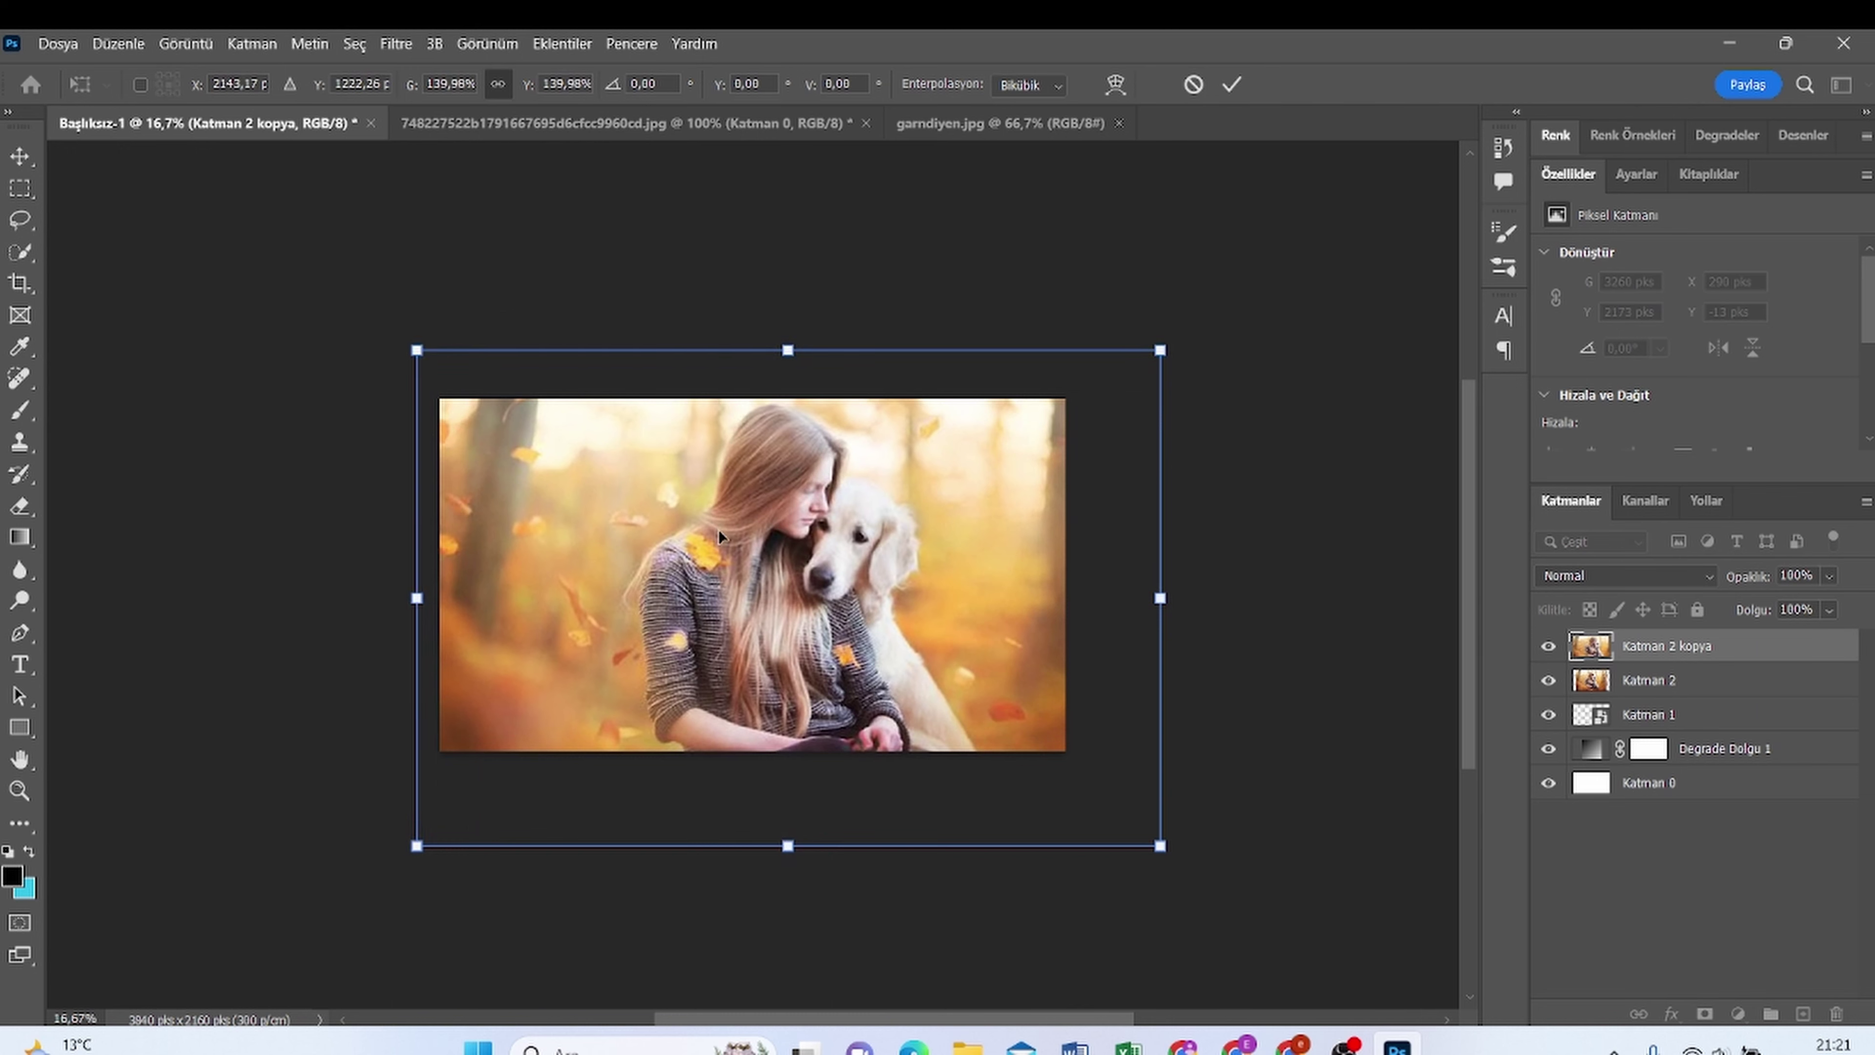
drag(717, 537, 721, 569)
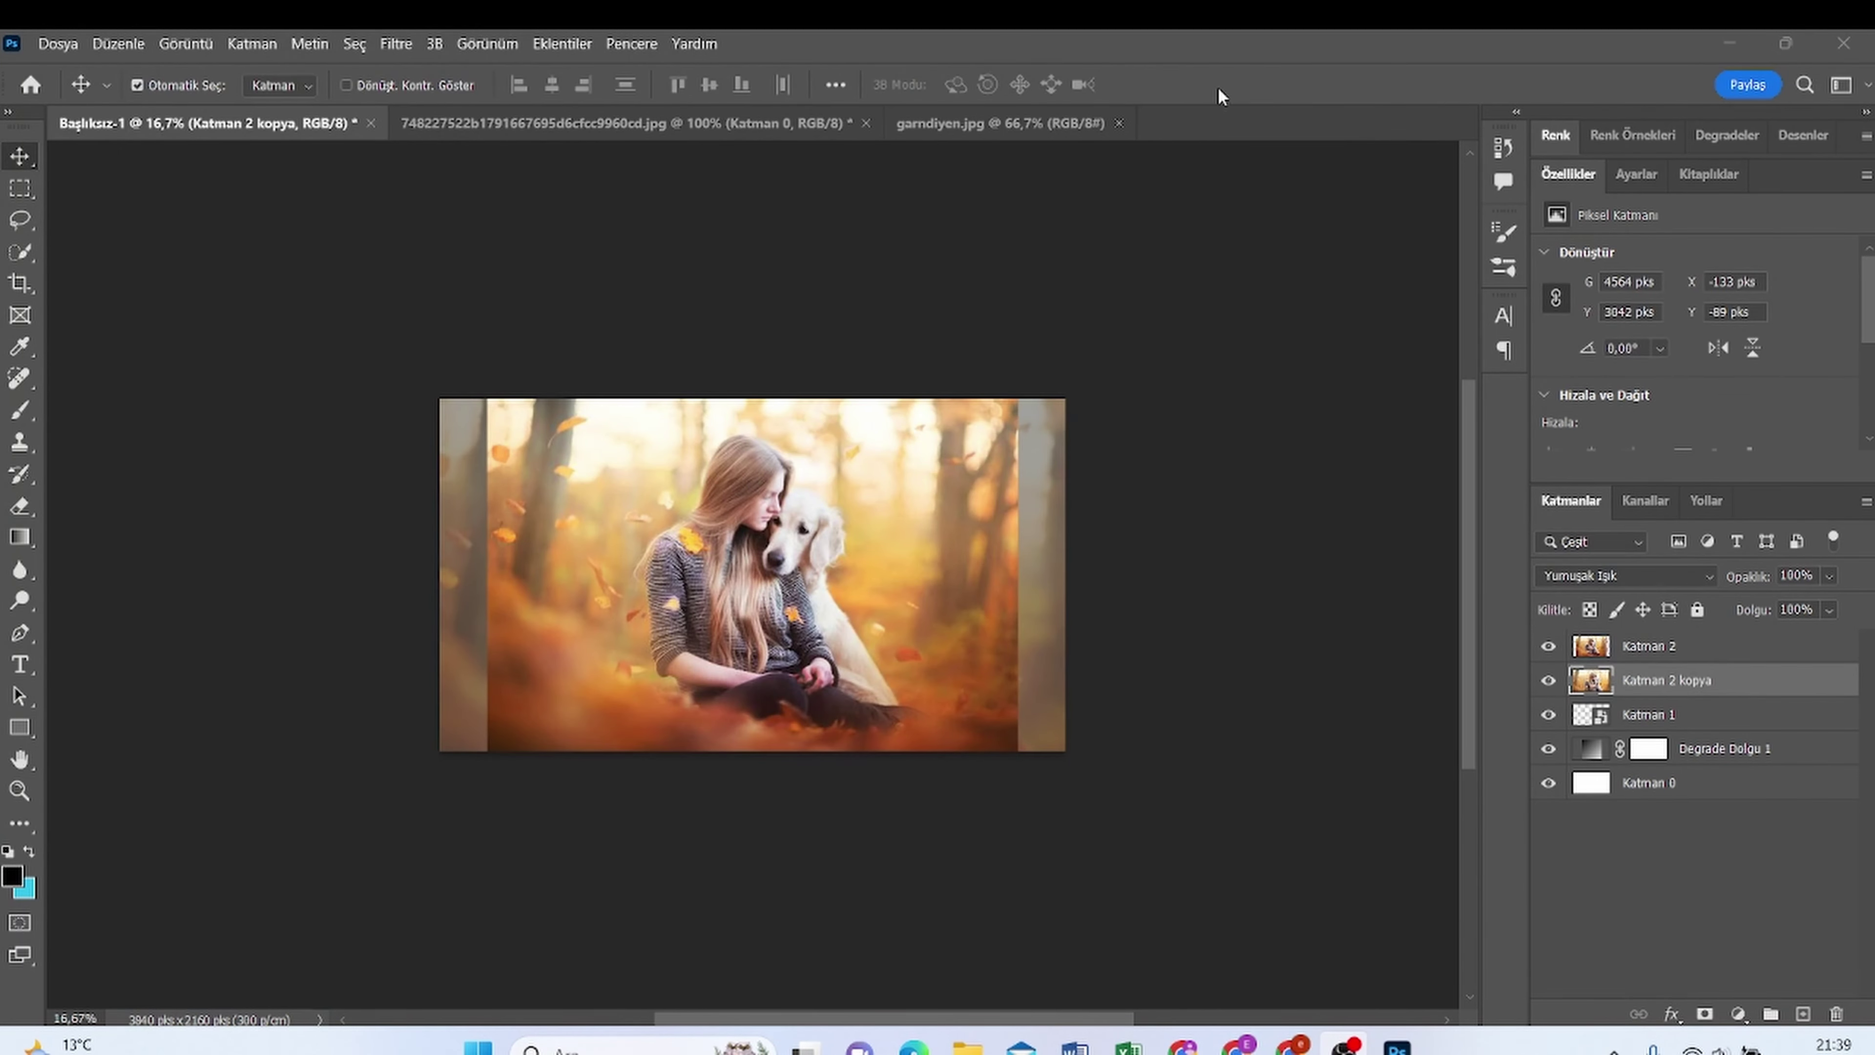
Set the opacity of the Katman 2 kopya layer to 70%
click(1169, 59)
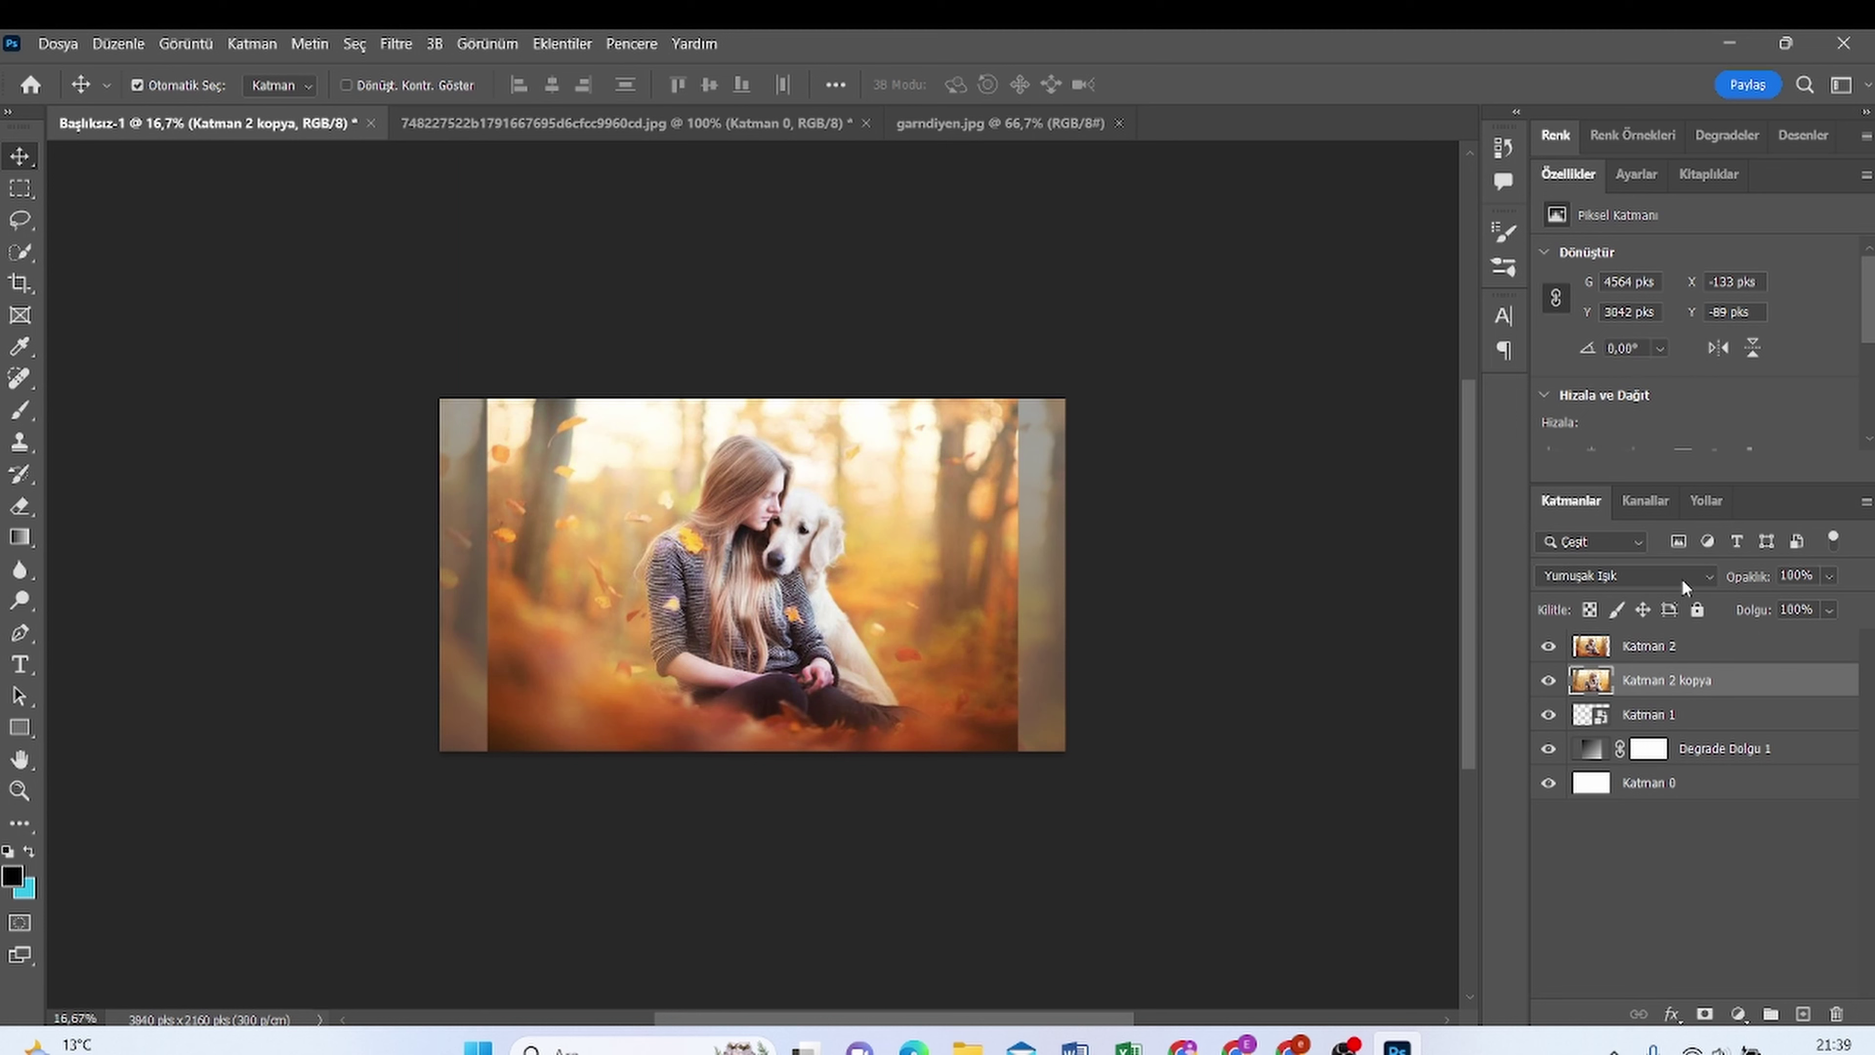
double_click(1806, 577)
text(70)
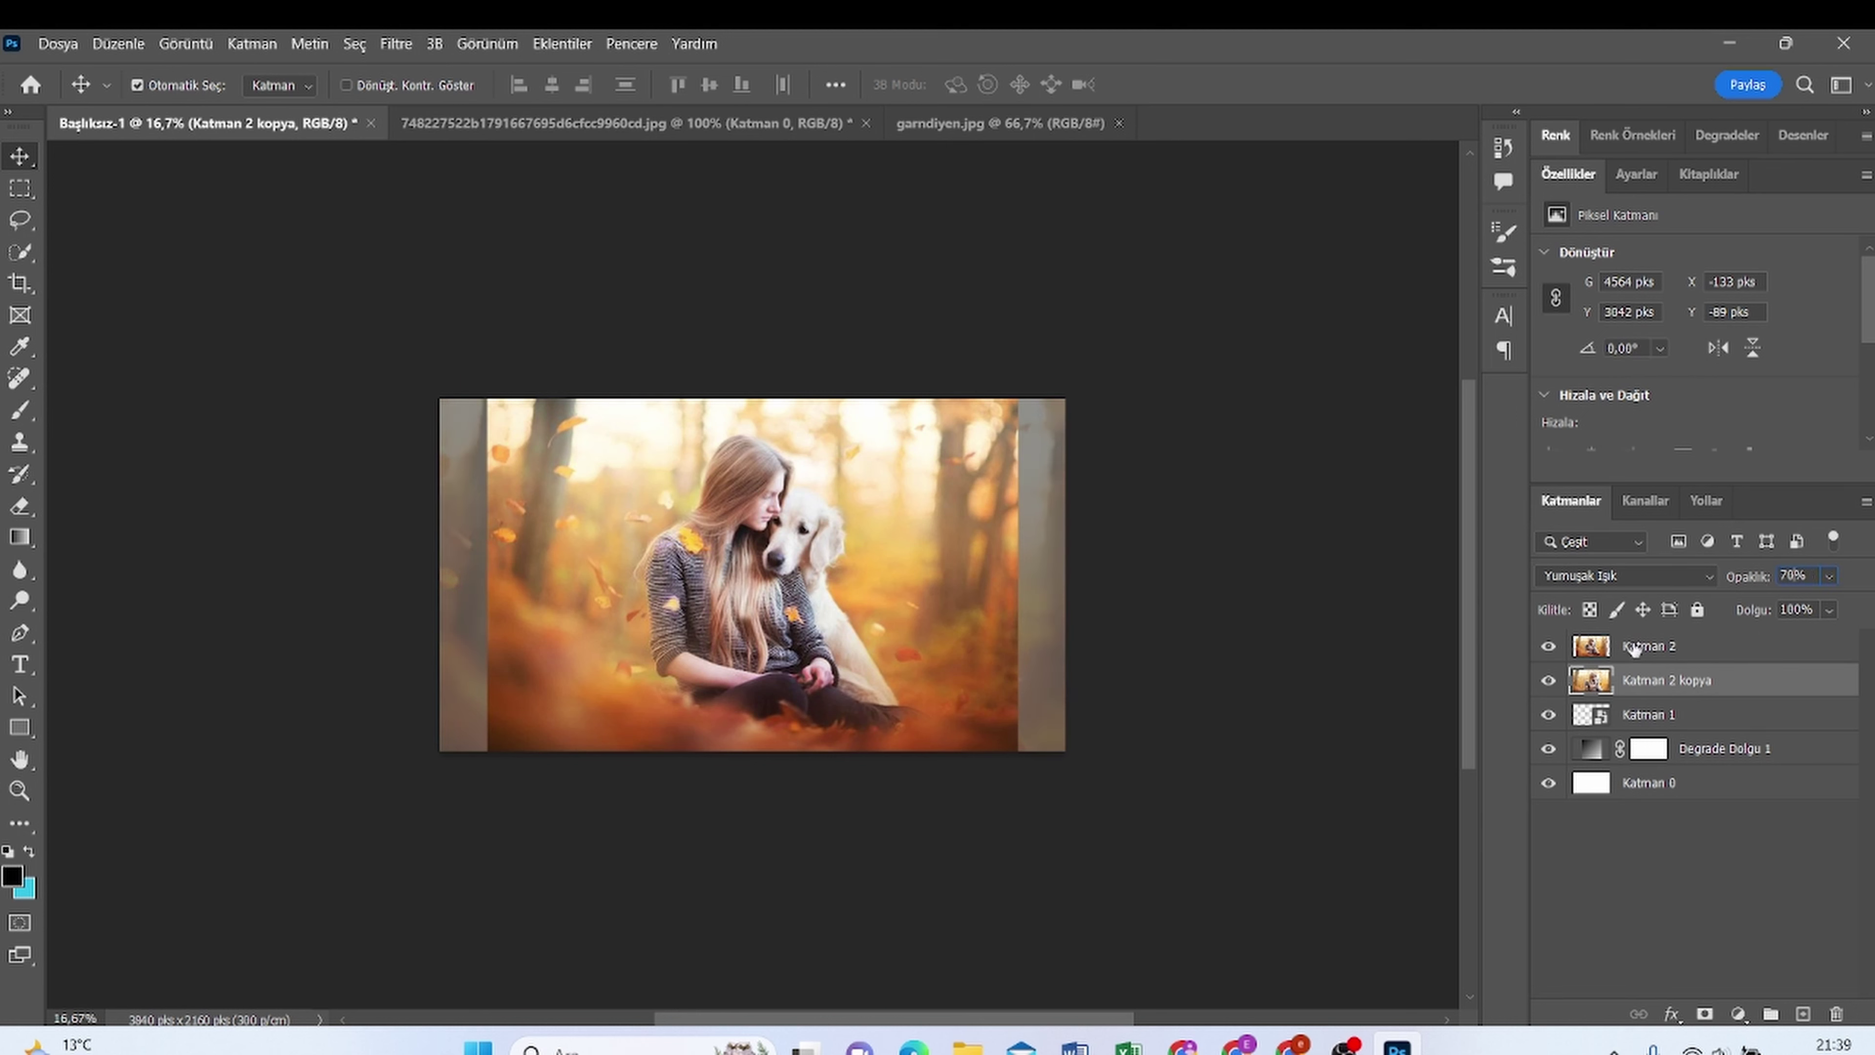
Set the opacity of the Katman 2 photo layer to 70%
click(1597, 650)
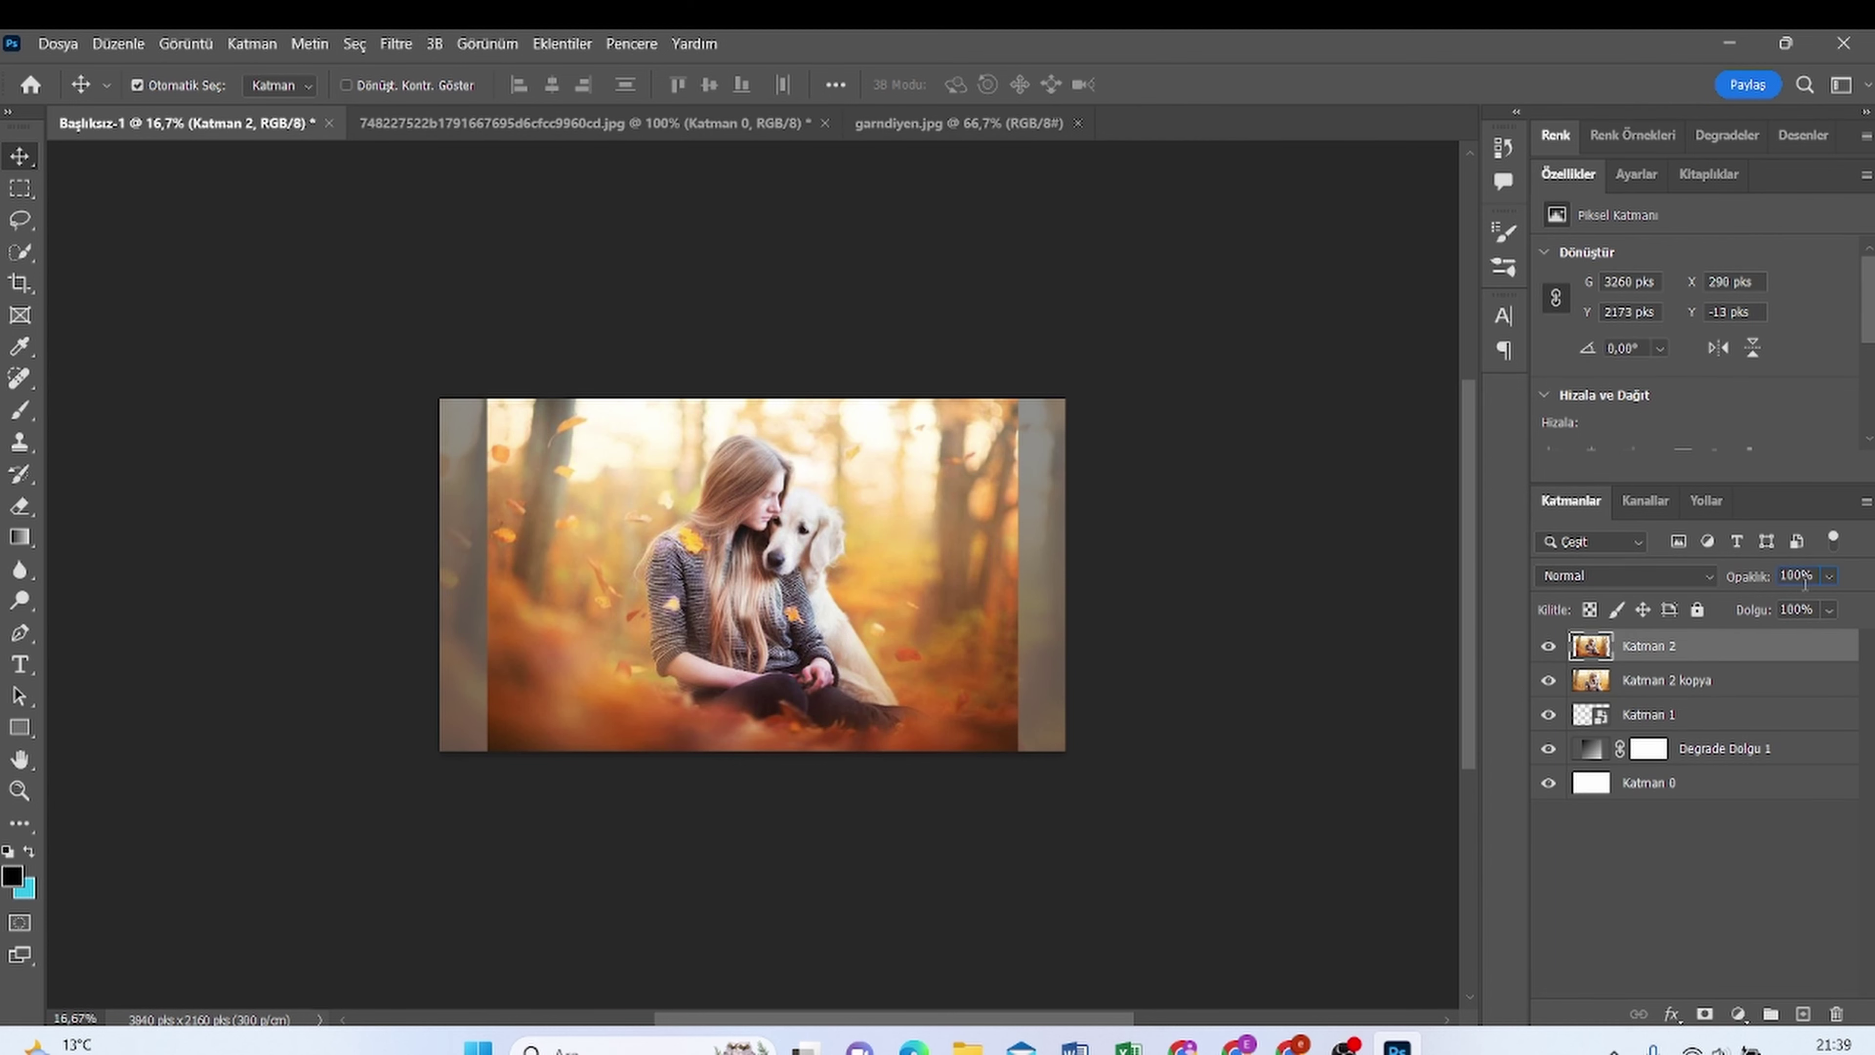
double_click(1792, 576)
text(70)
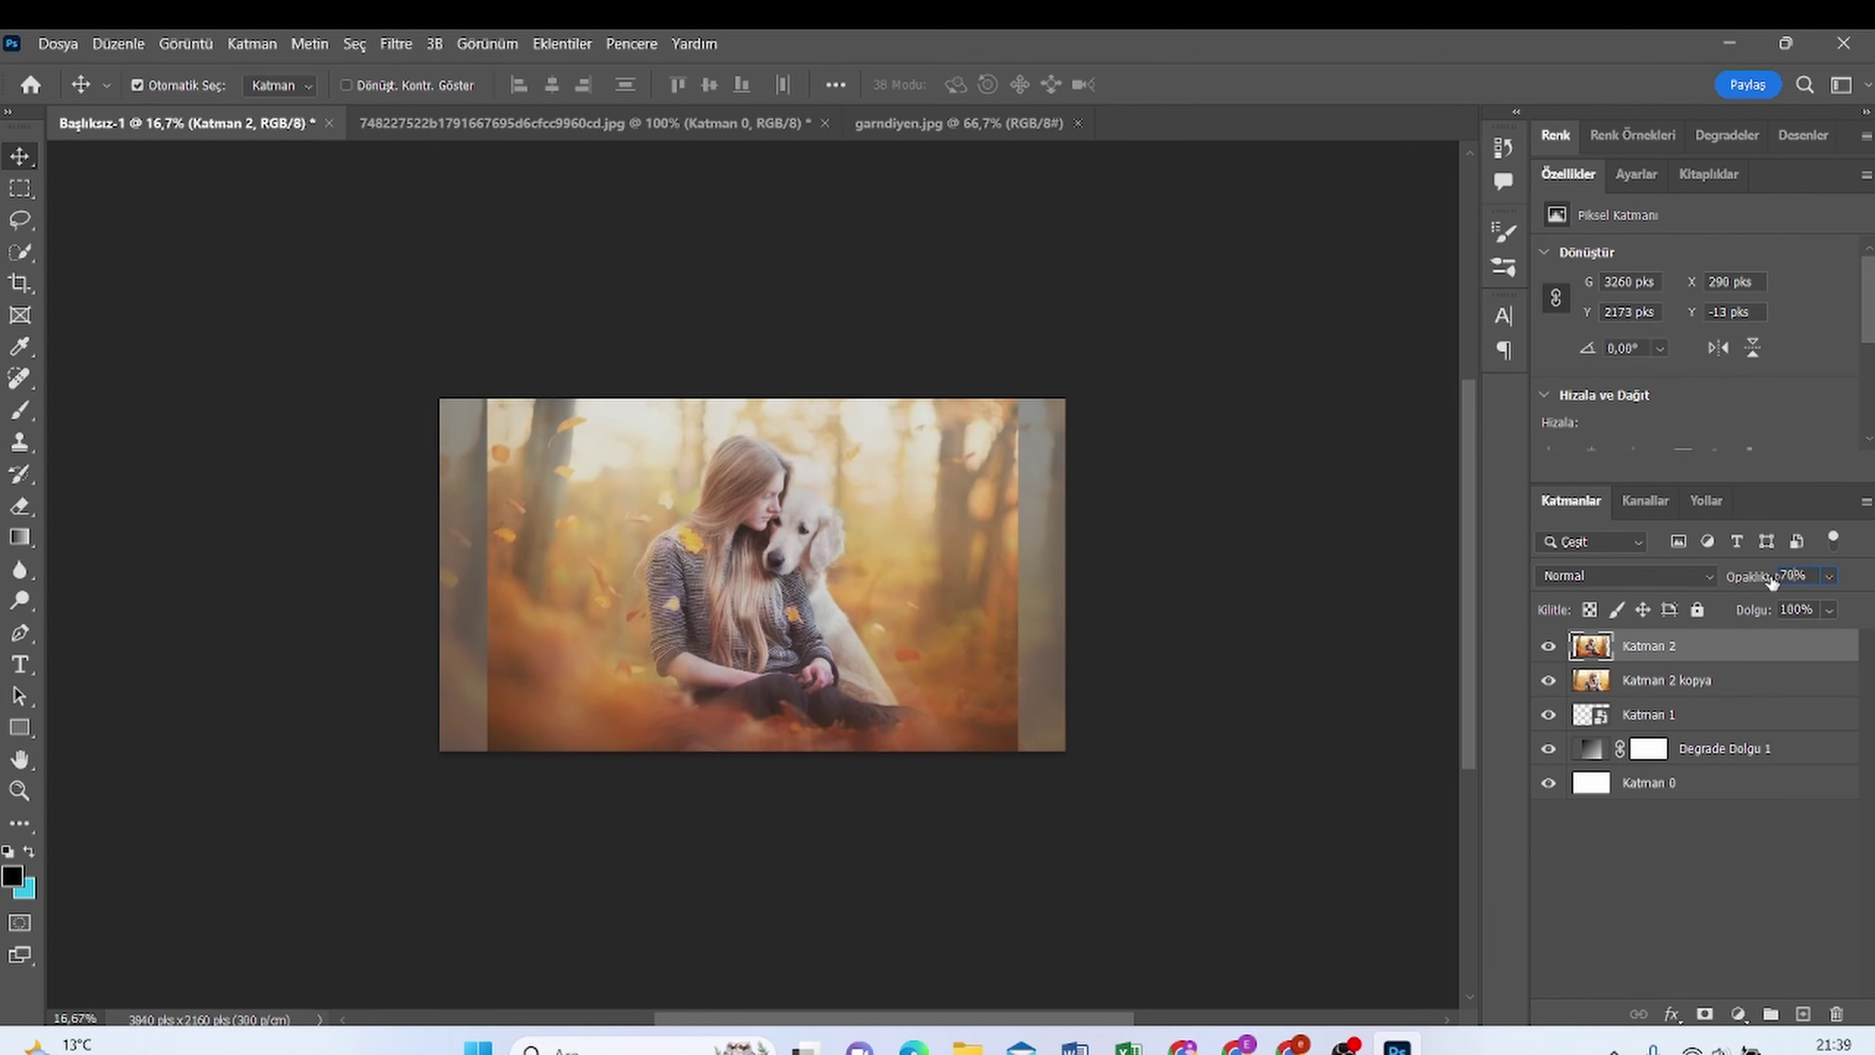
Bring the grey gradient image from garndiyen.jpg into the Başlıksız-1 document as a new top layer
click(1358, 1044)
click(1169, 35)
click(1009, 124)
drag(794, 595, 623, 472)
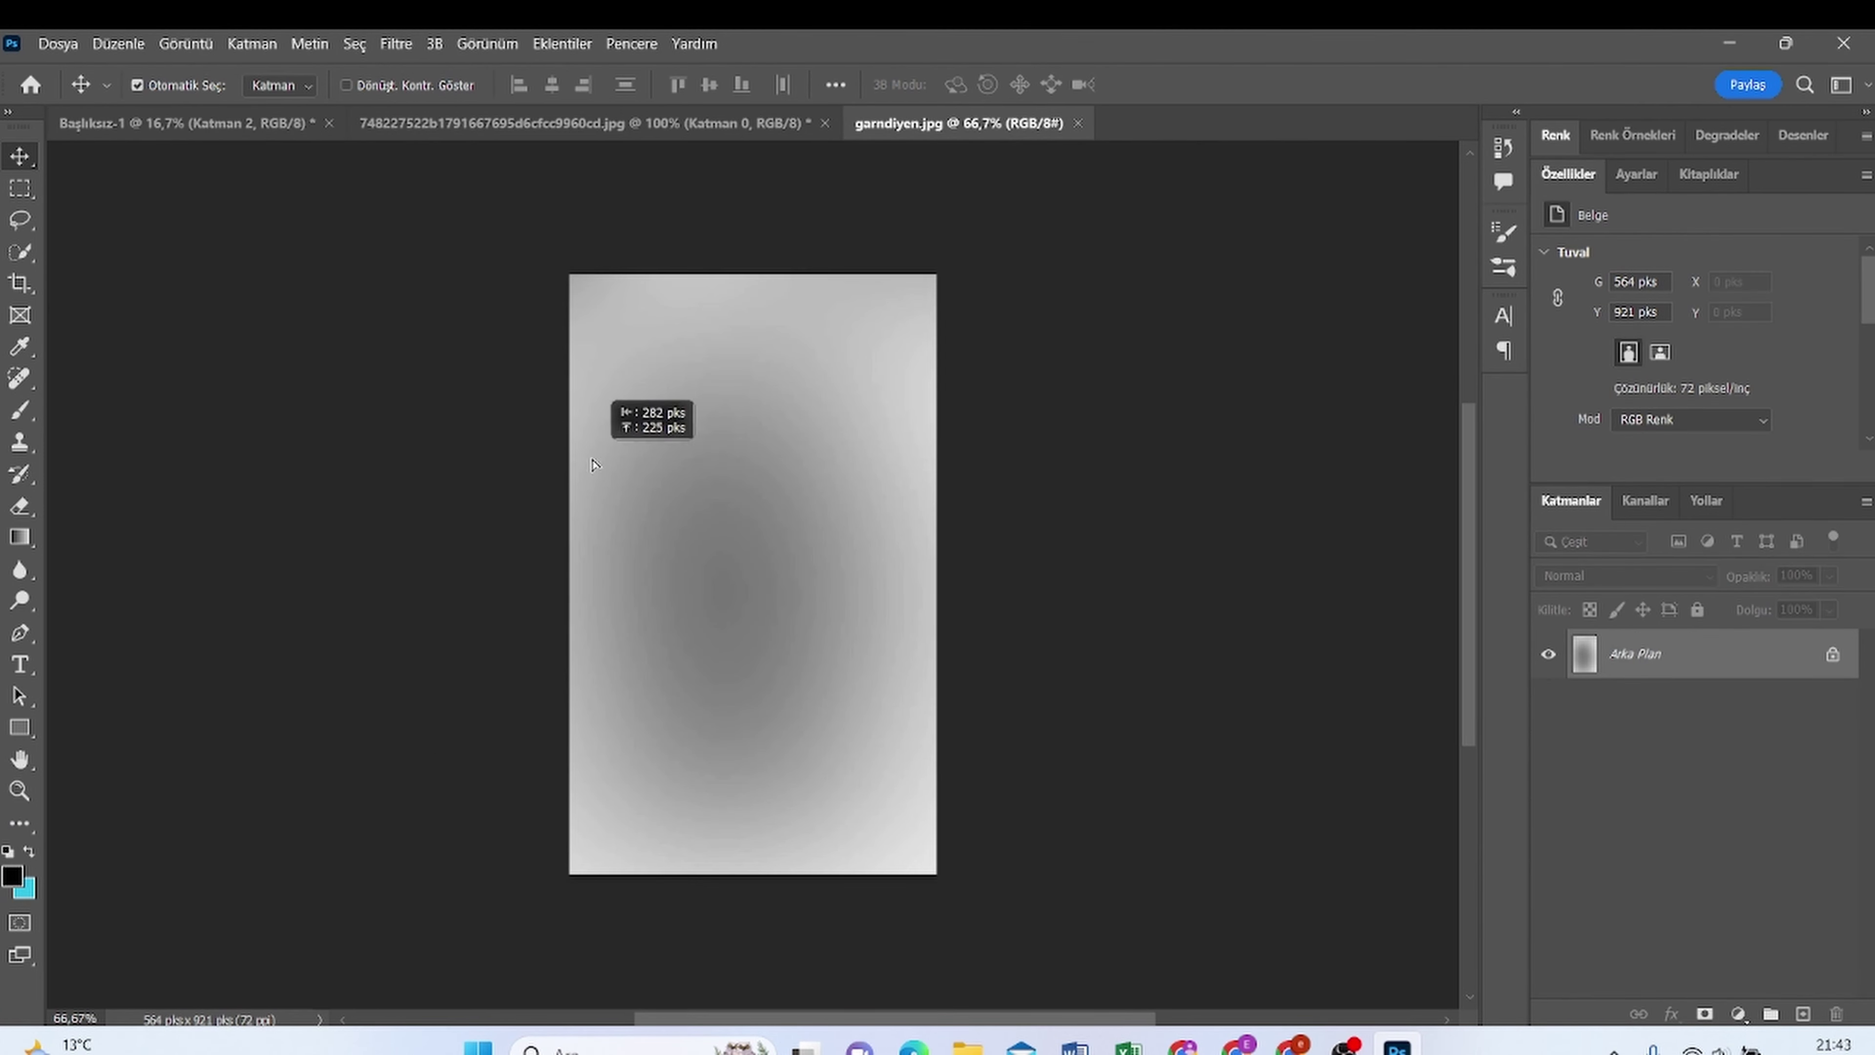
click(917, 487)
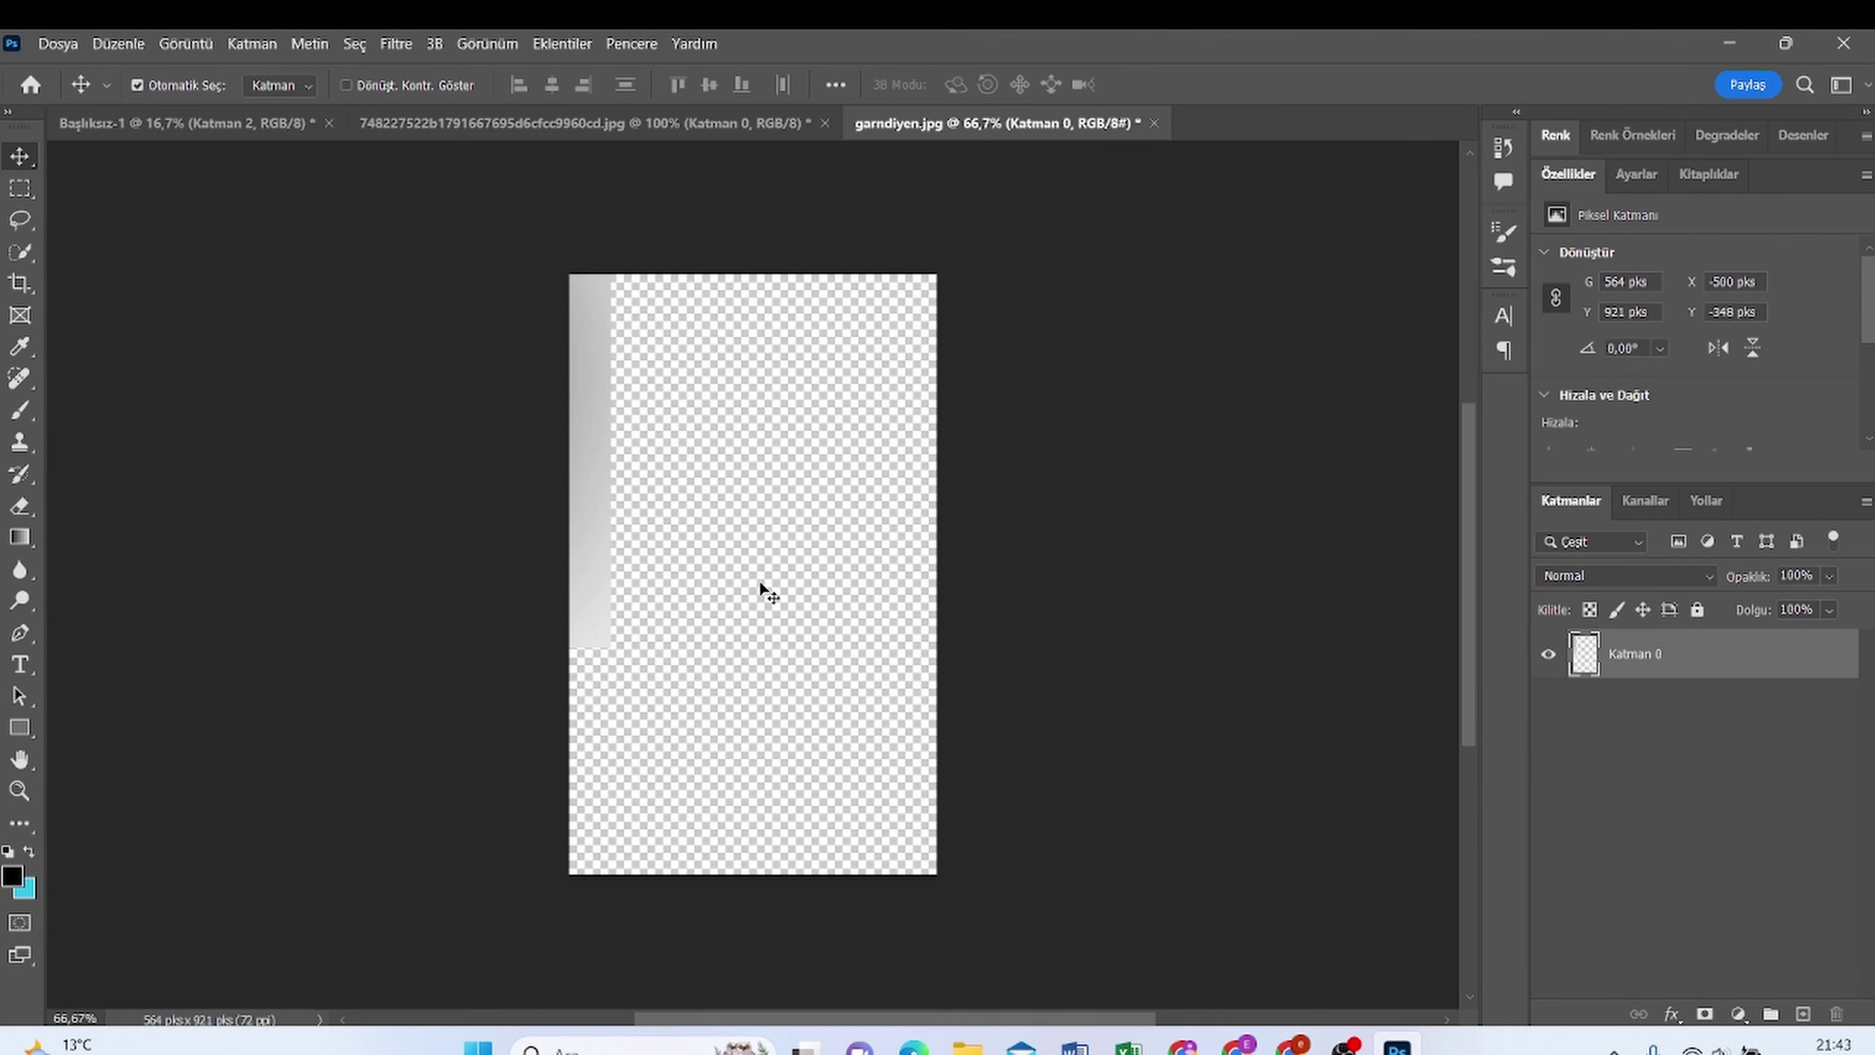
drag(762, 591, 660, 546)
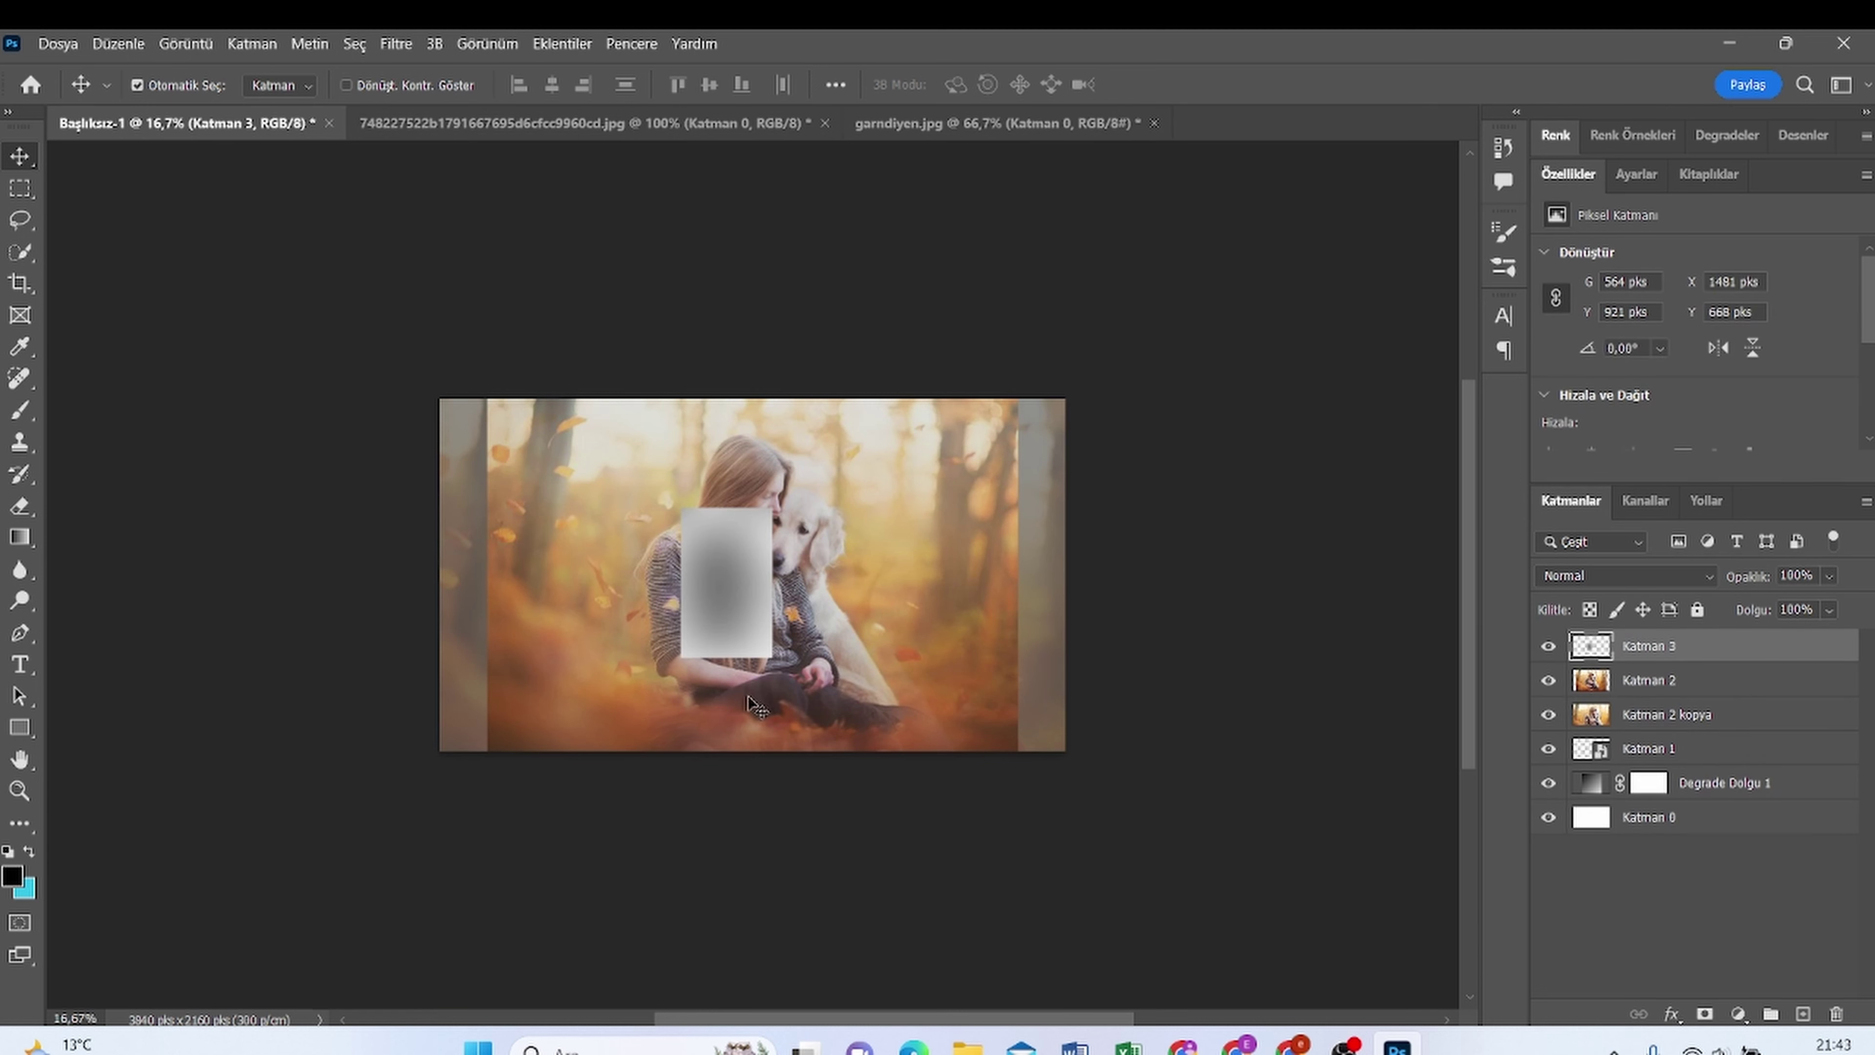
Rotate the Katman 3 gradient layer about -90° and enlarge it to about 488% so it covers the whole canvas
key(ctrl+t)
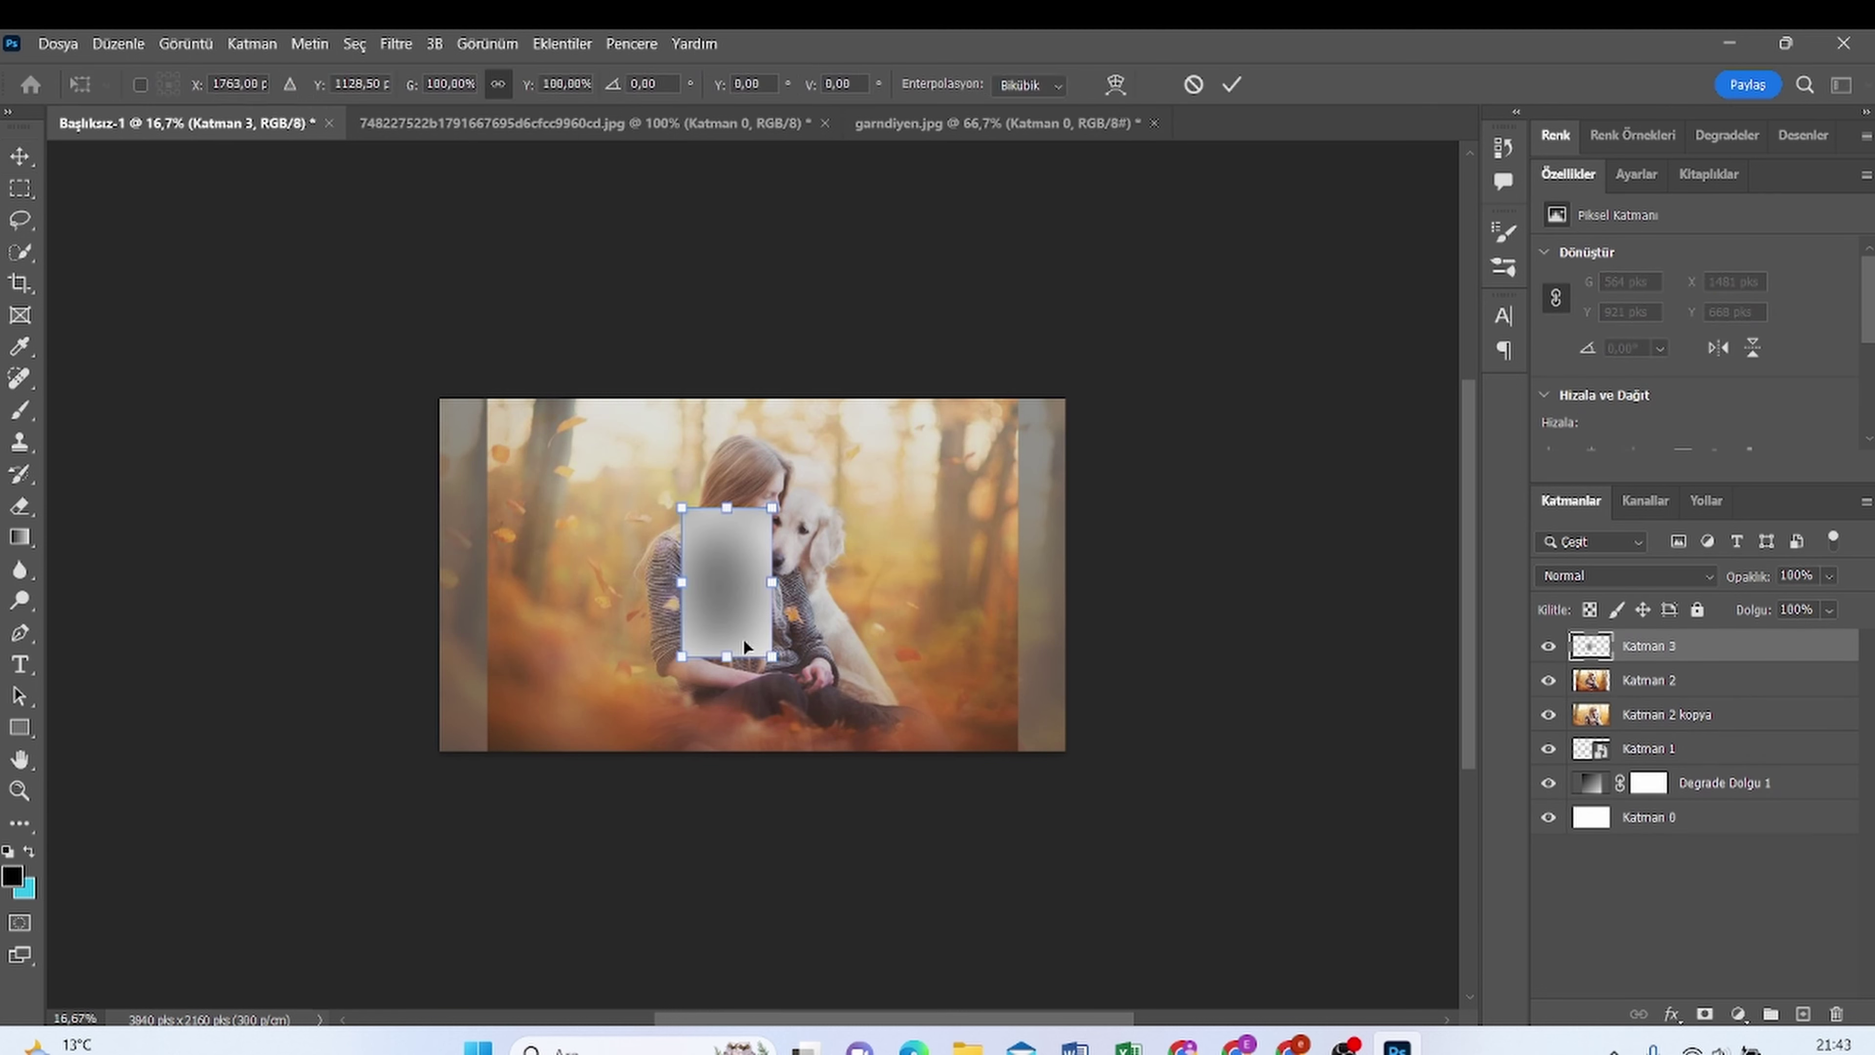
drag(832, 712, 861, 475)
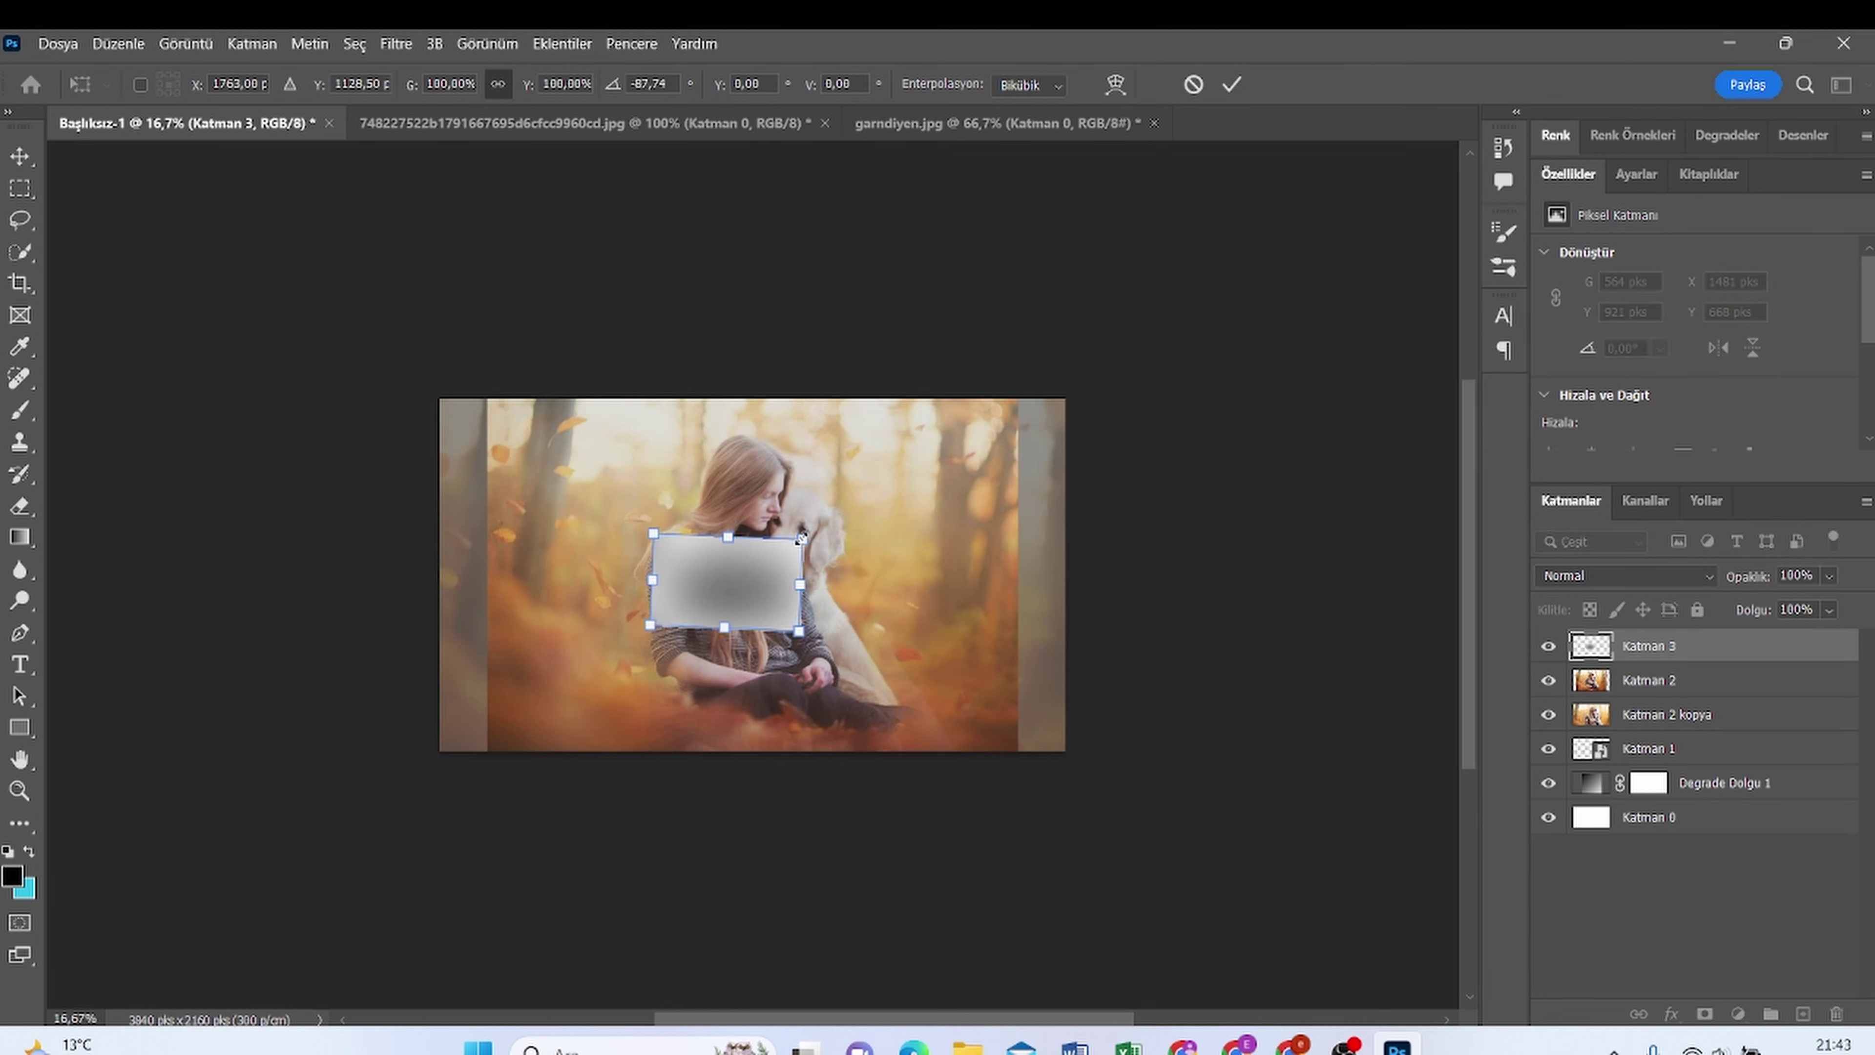
drag(801, 538, 1049, 431)
drag(811, 496, 771, 553)
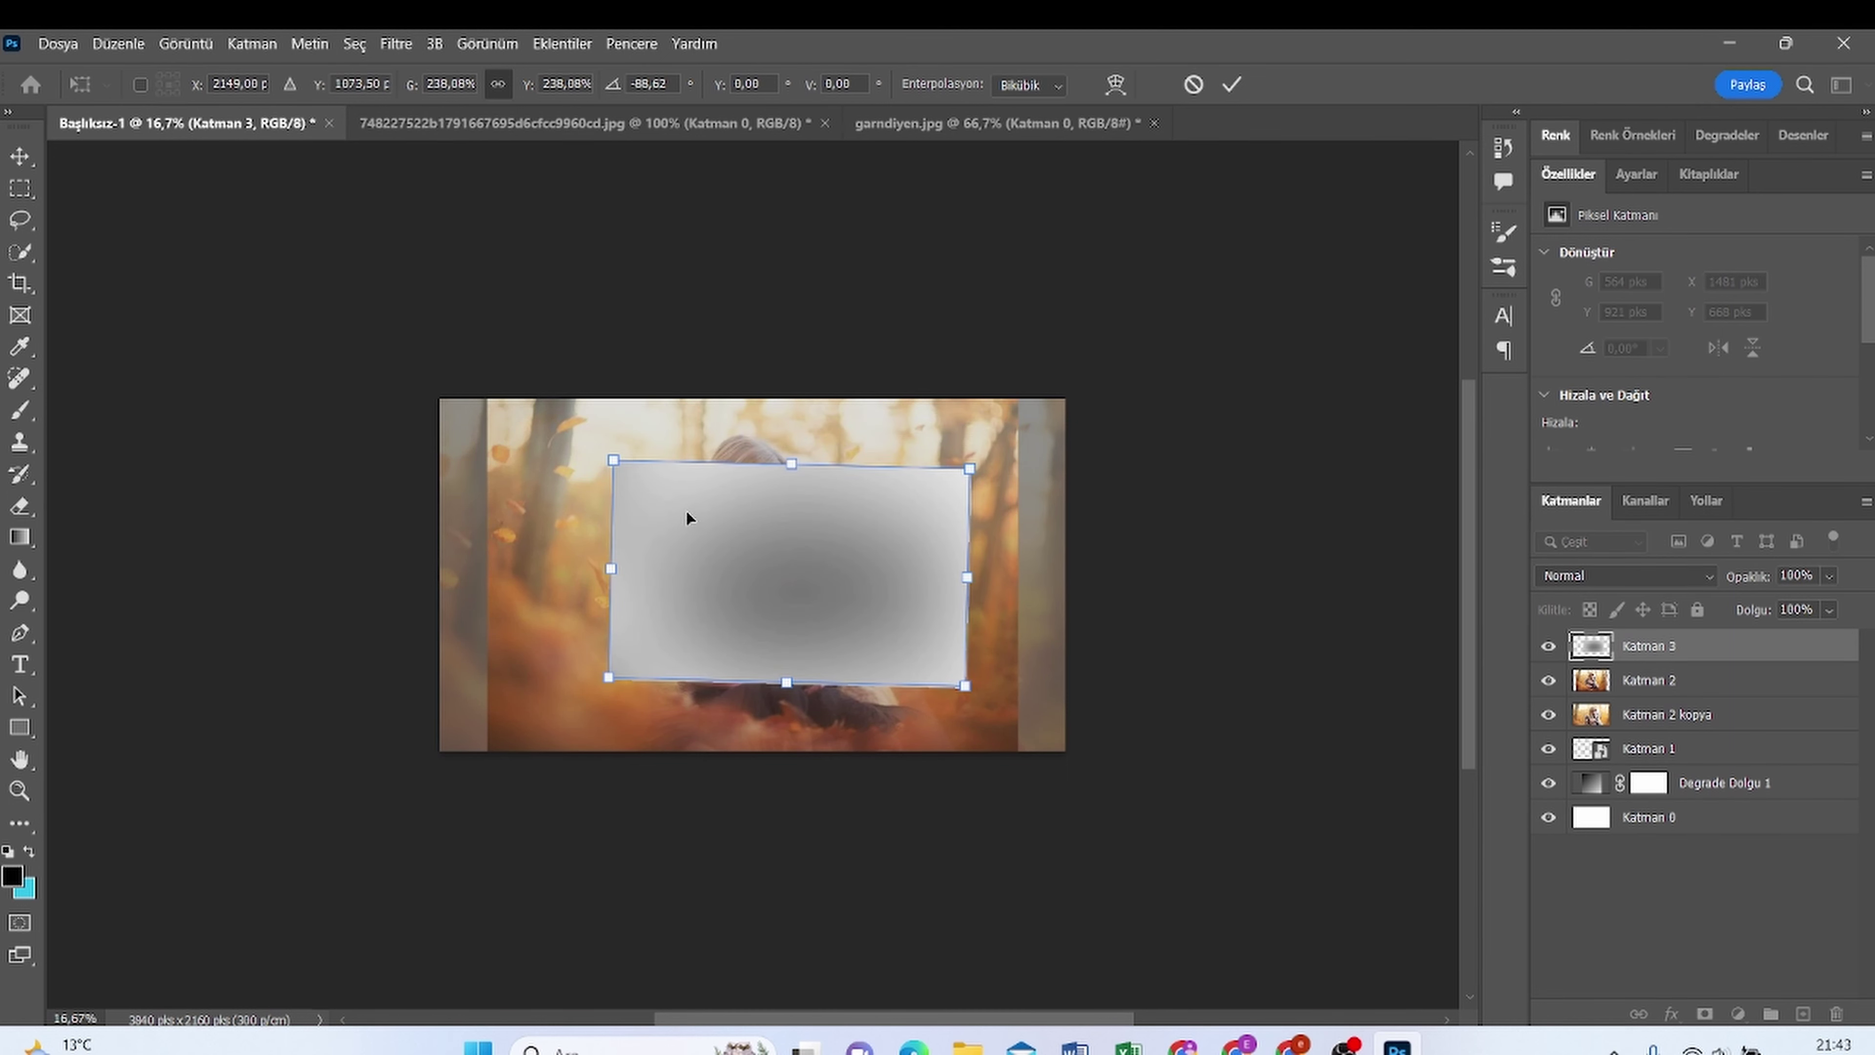
drag(583, 707, 597, 692)
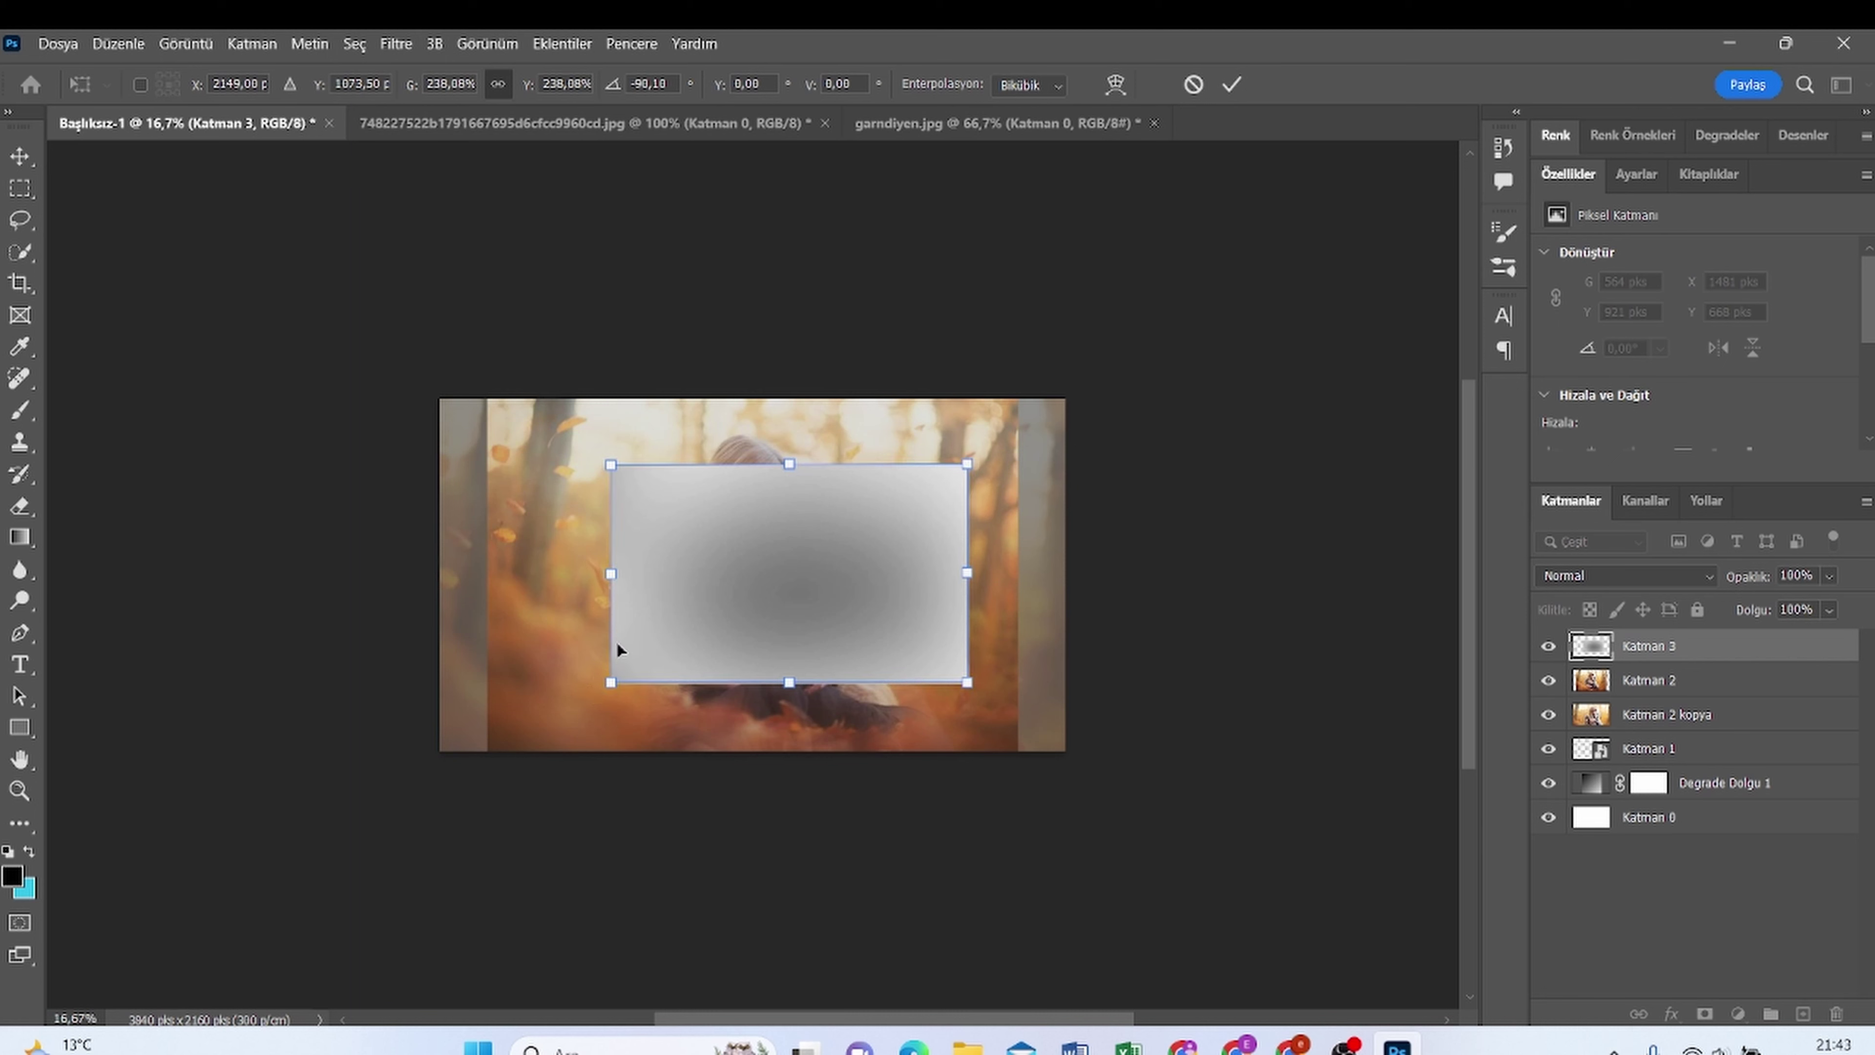
drag(610, 467, 453, 368)
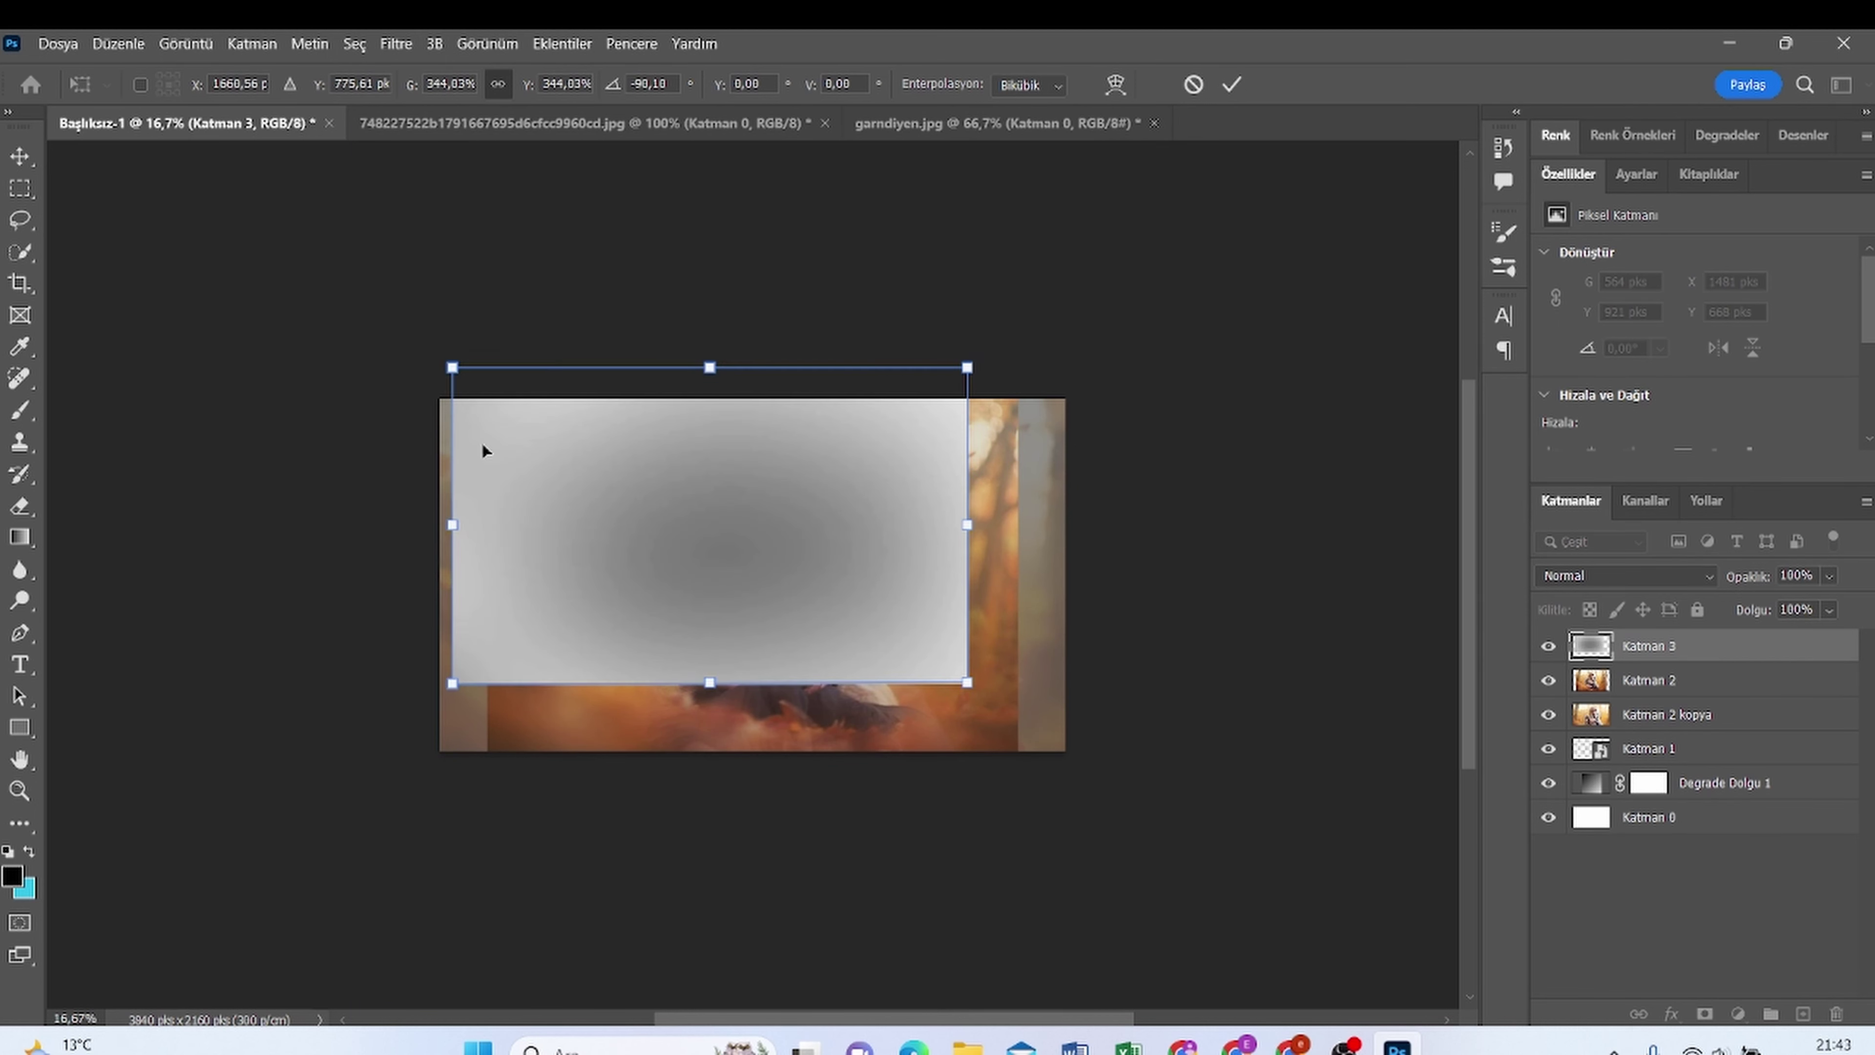
drag(978, 690, 1137, 784)
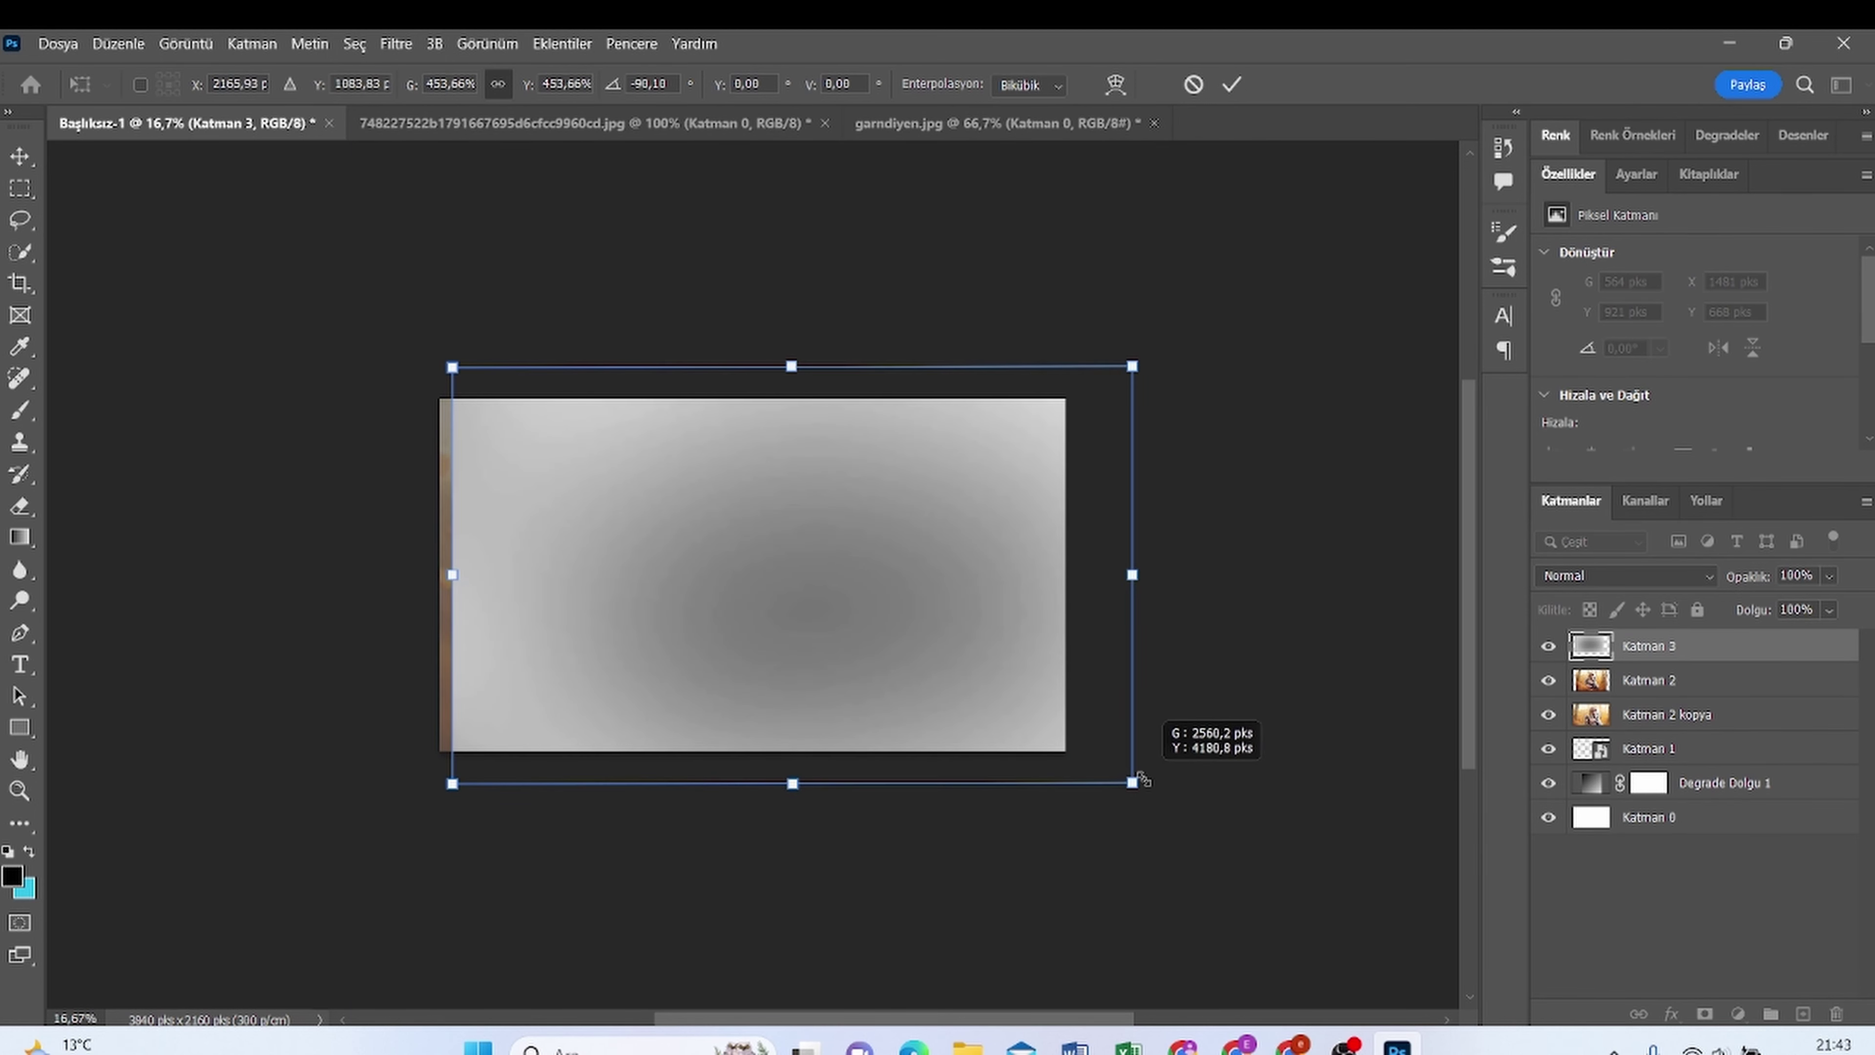
drag(450, 366, 401, 336)
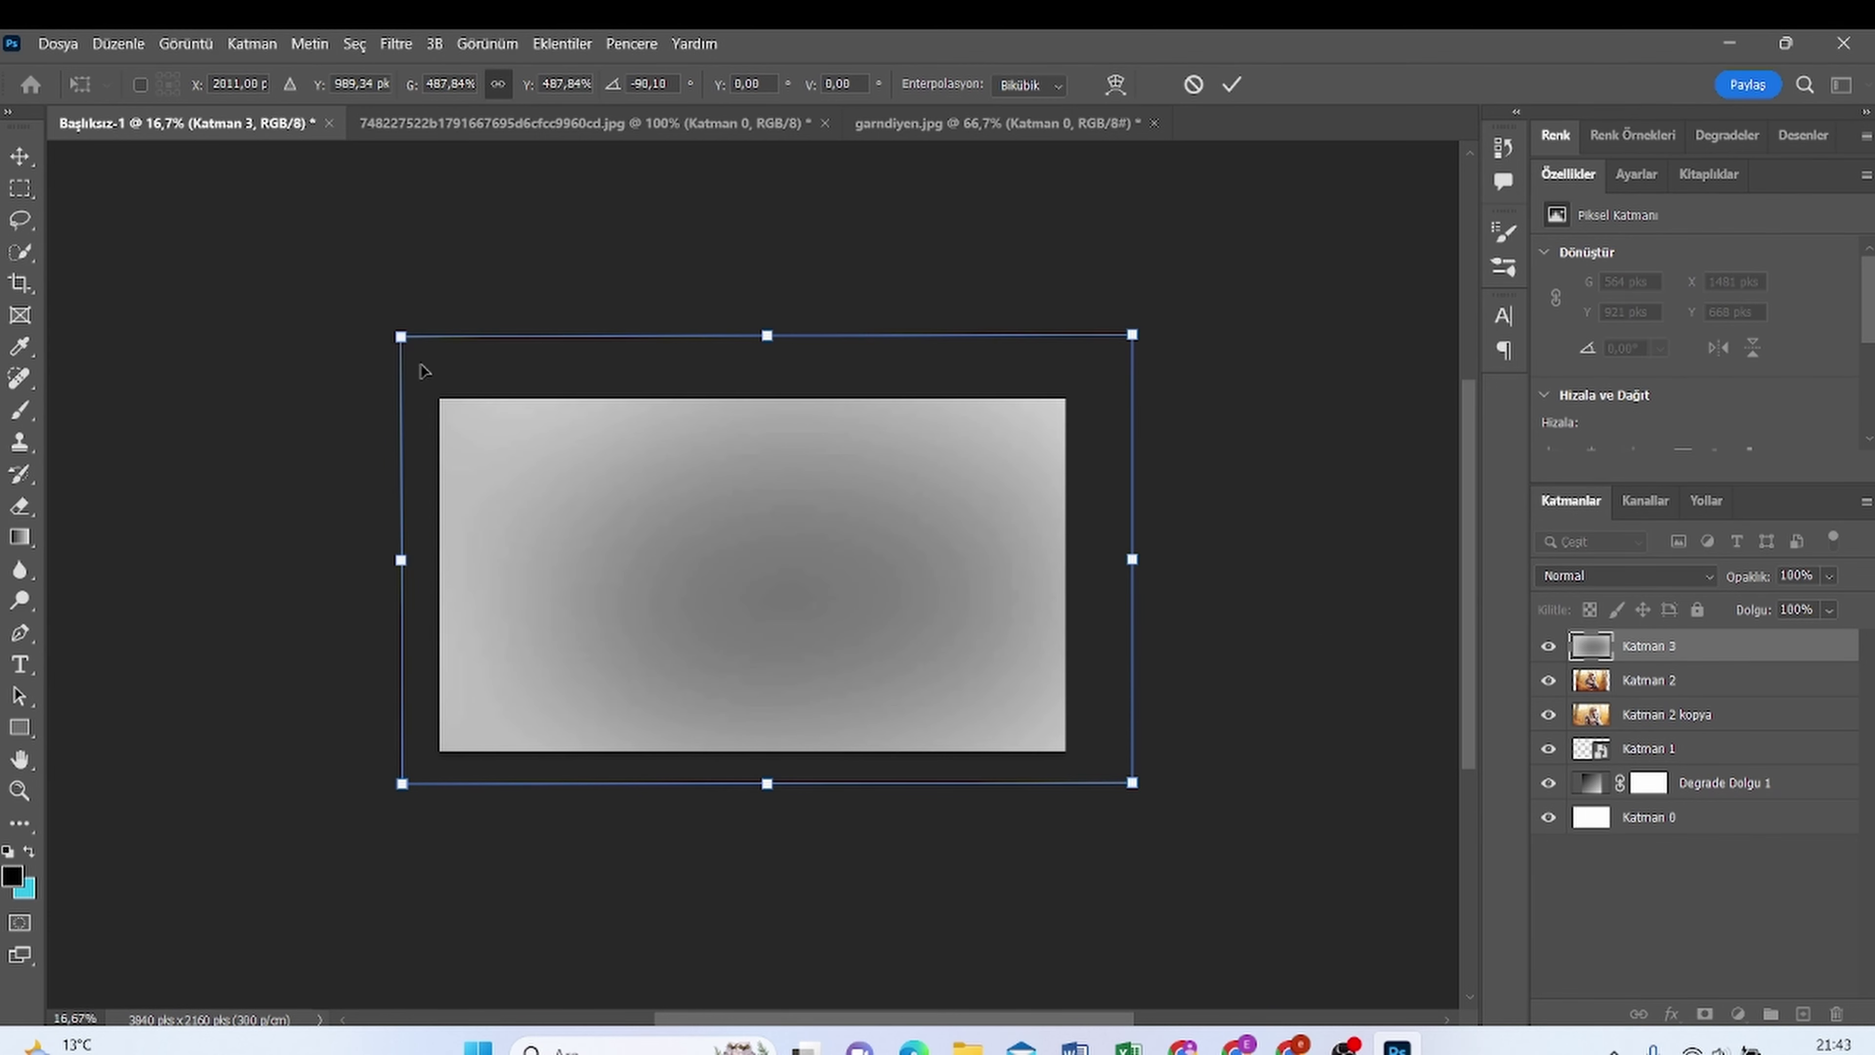
Set the opacity of the Katman 3 layer to 50%, apply the transform and deselect the layer
double_click(1787, 575)
text(50)
key(Return)
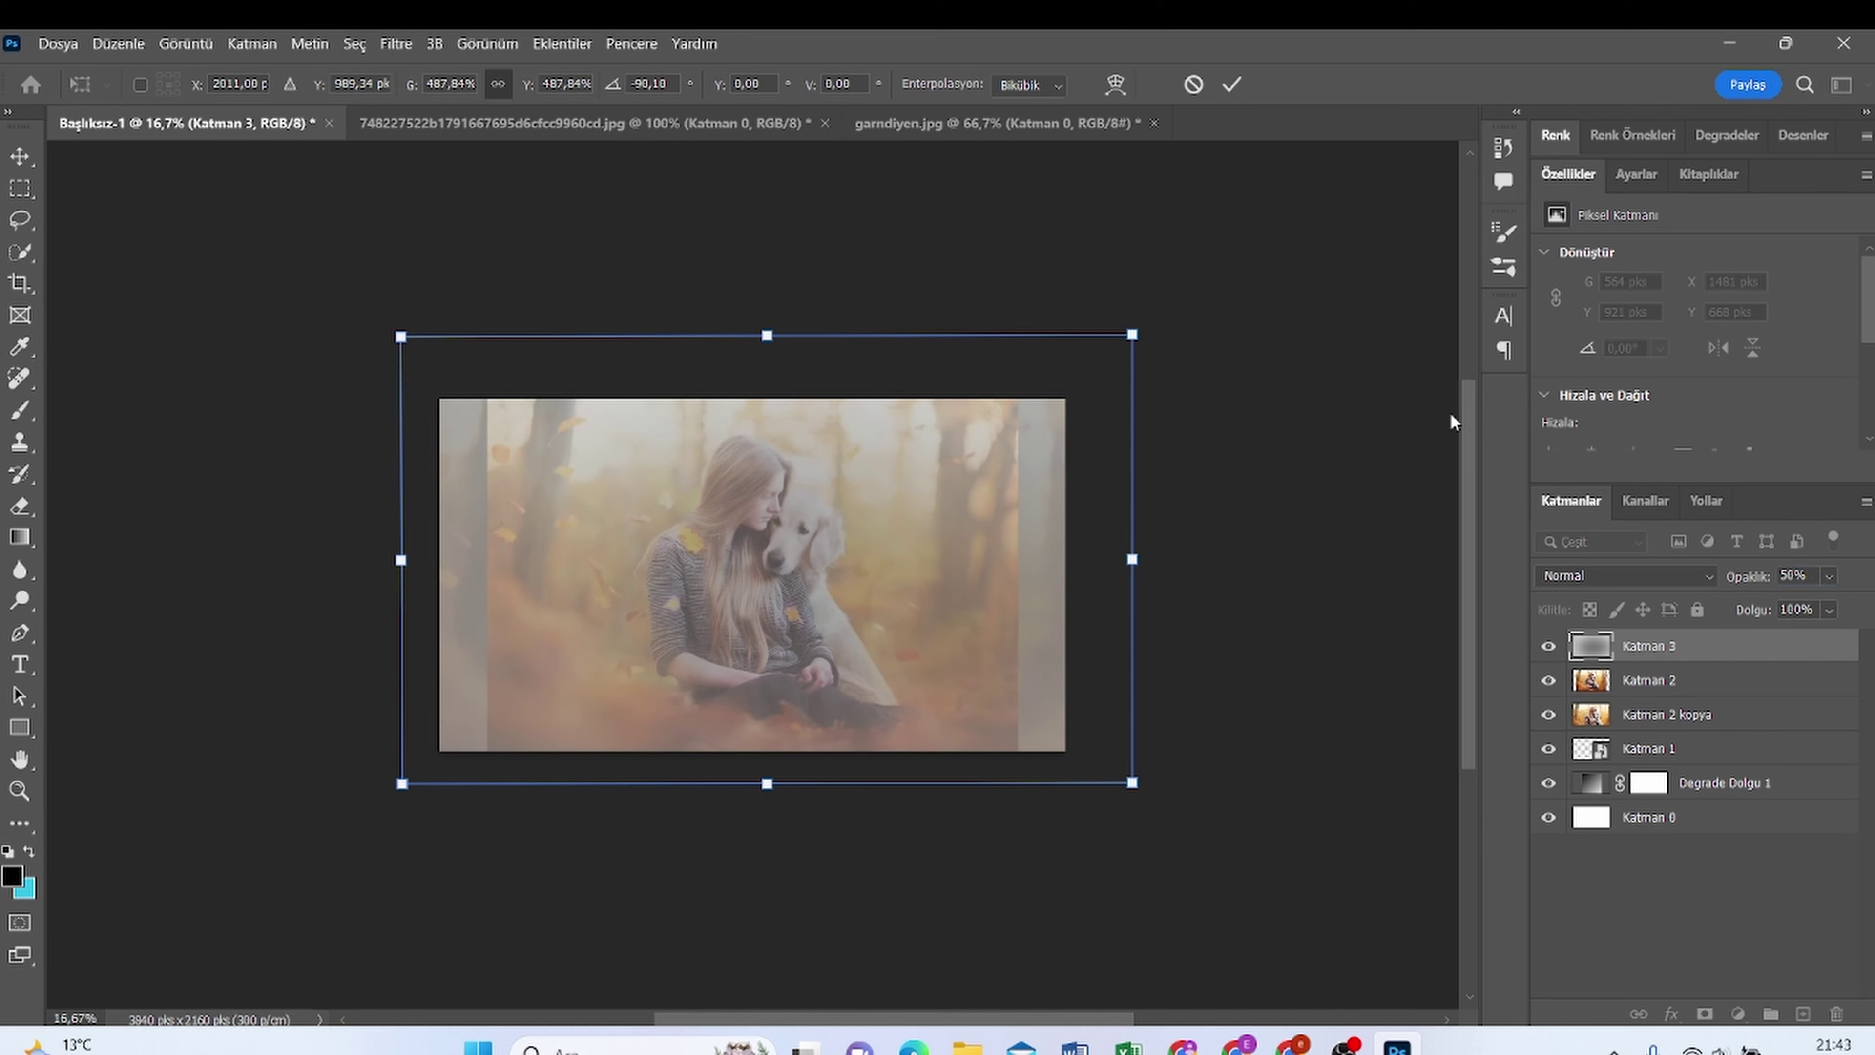
key(Return)
click(1298, 489)
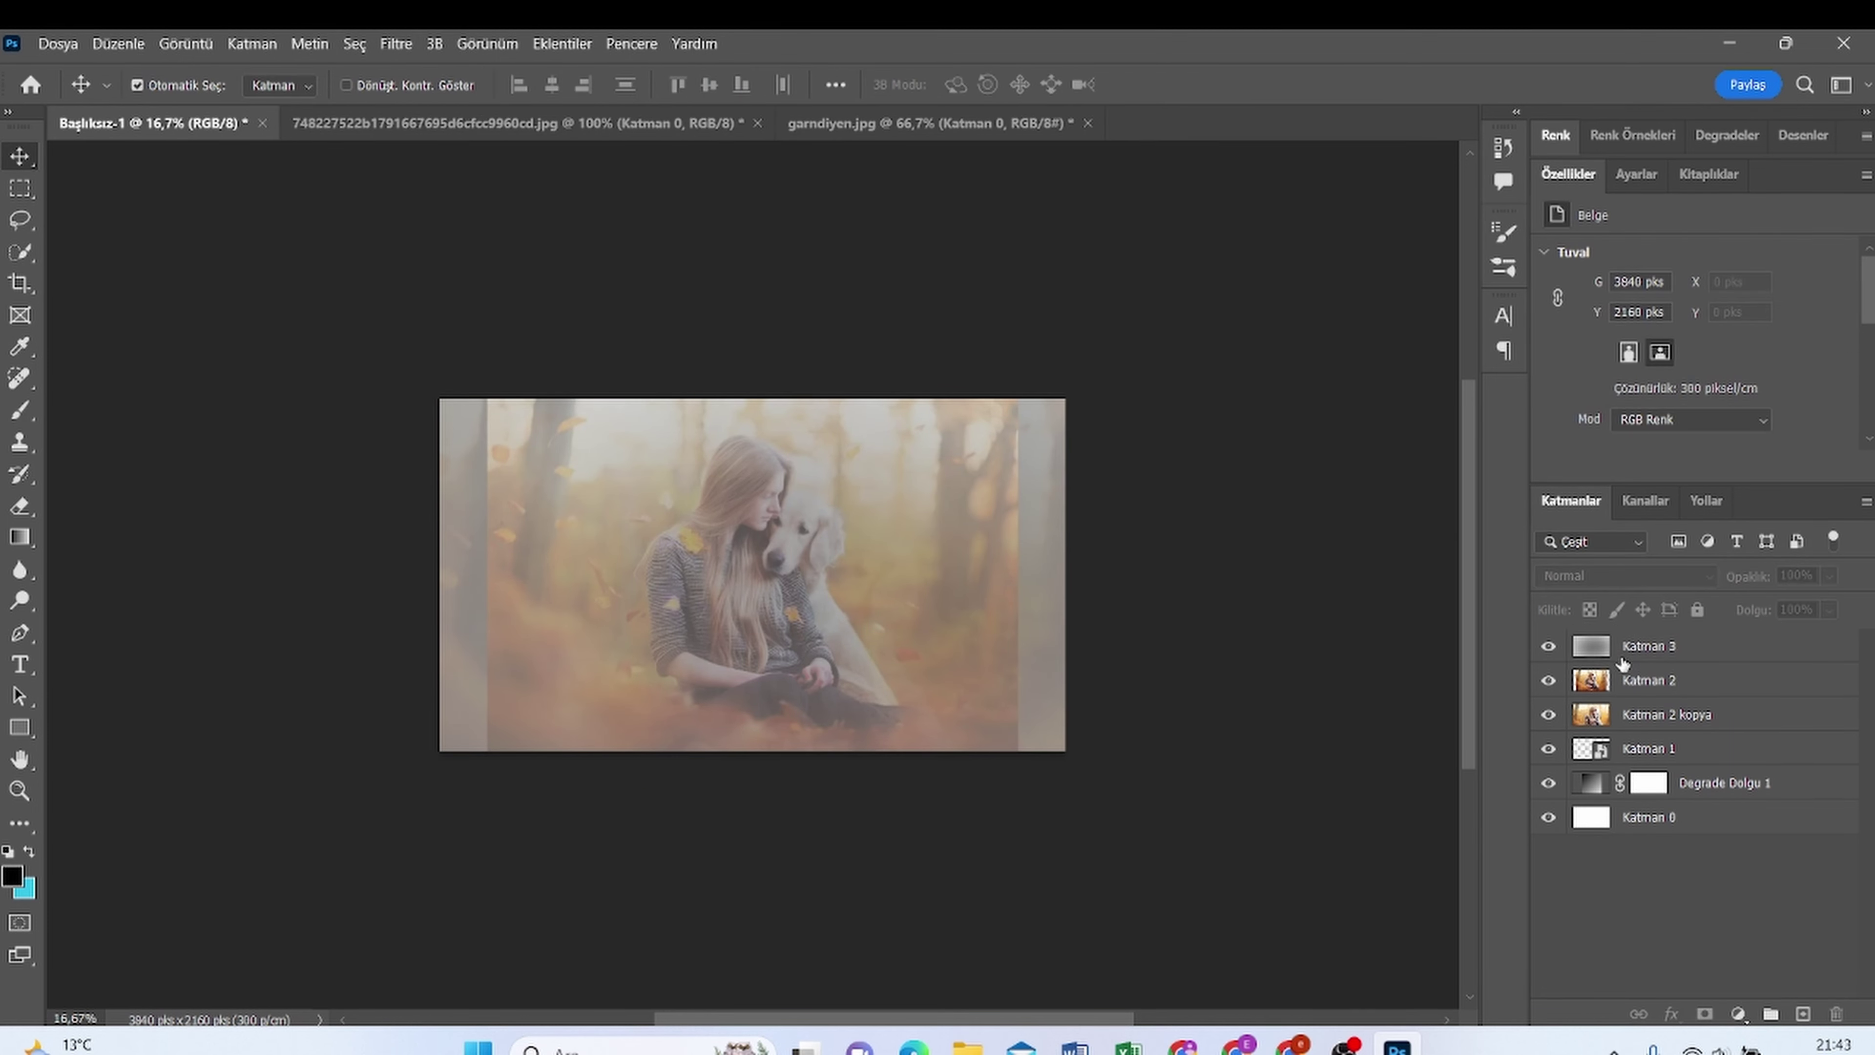
click(1739, 1017)
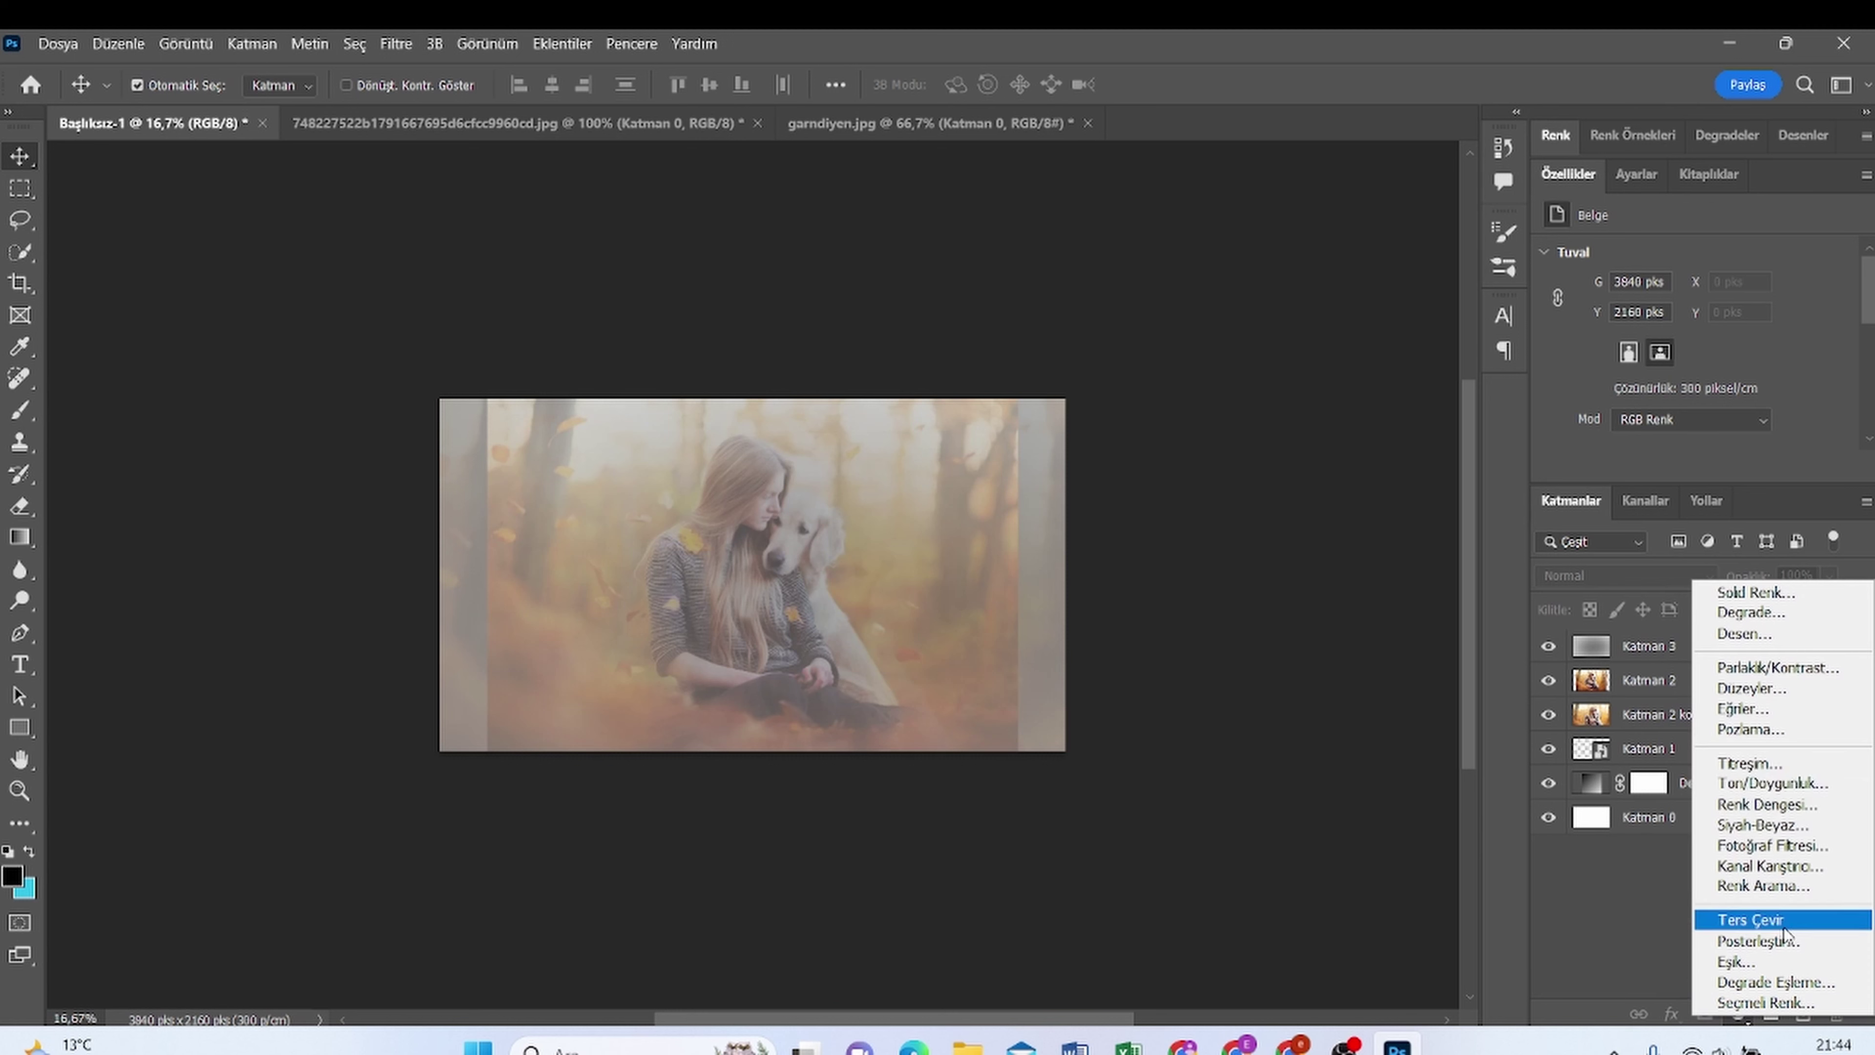
click(1768, 613)
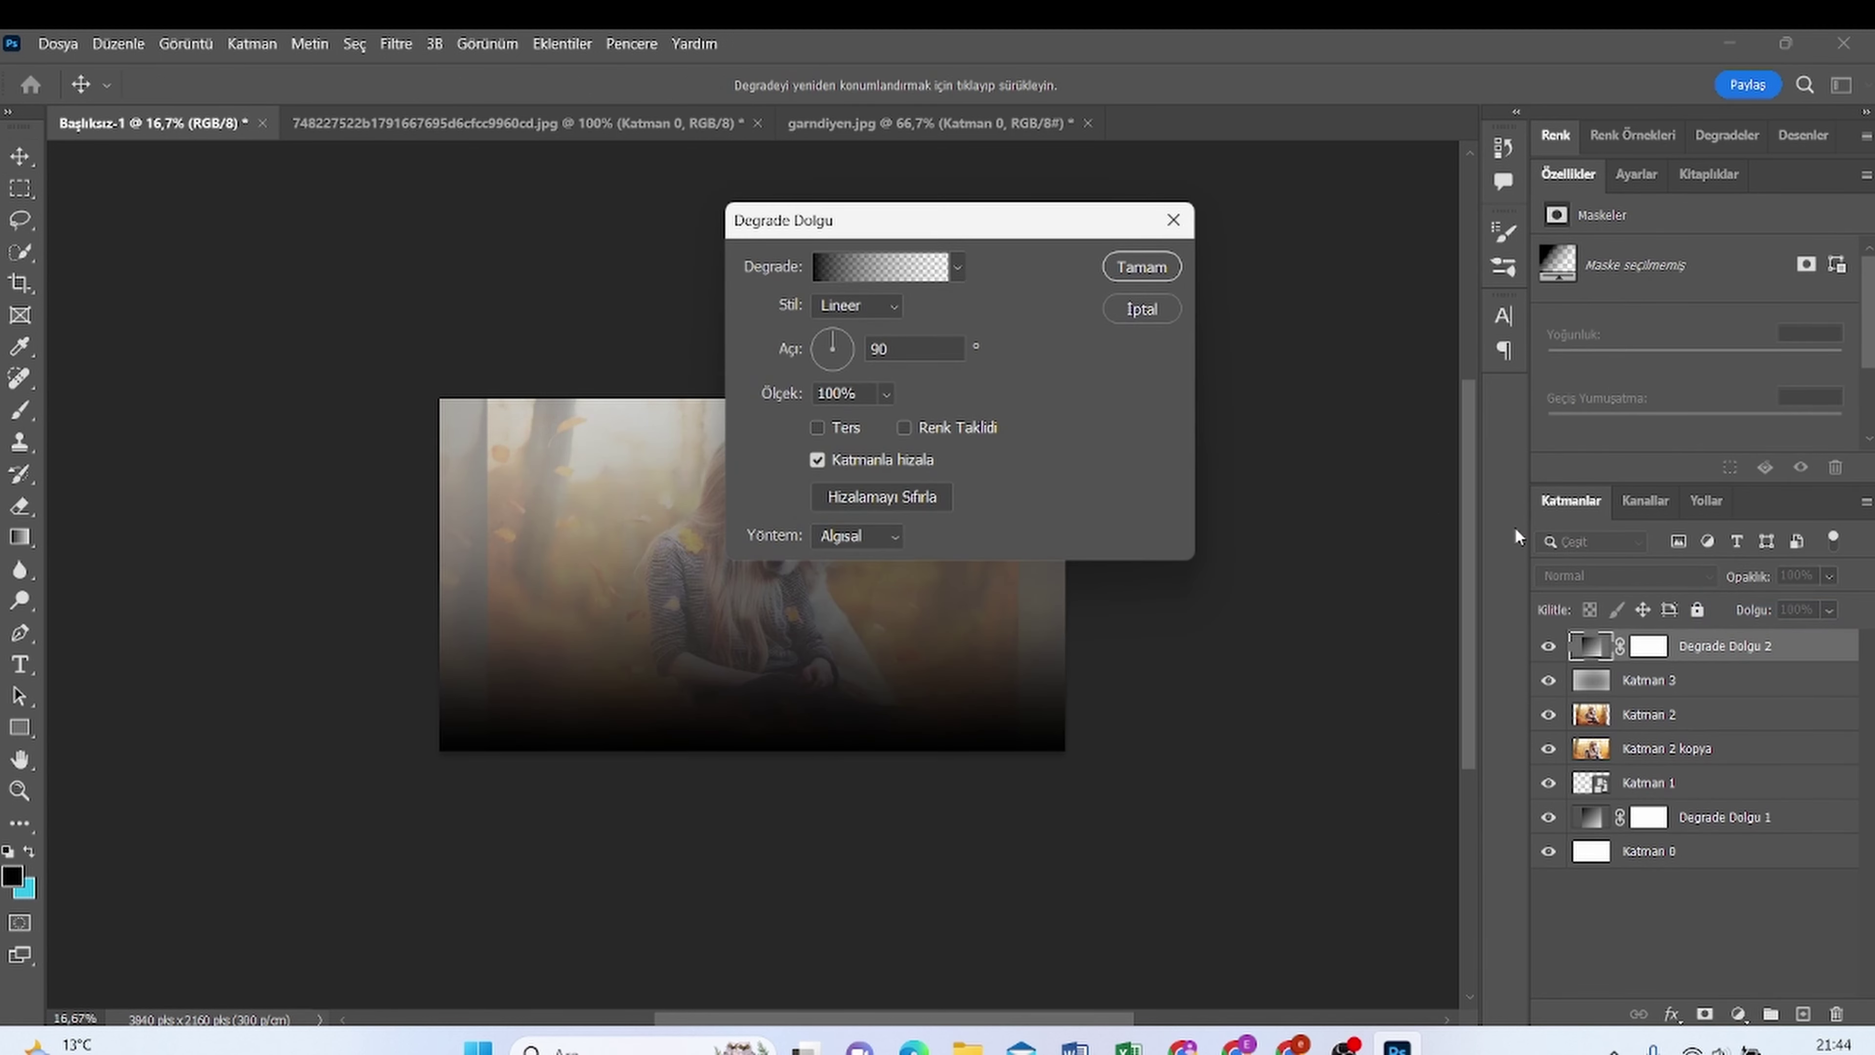
click(1174, 222)
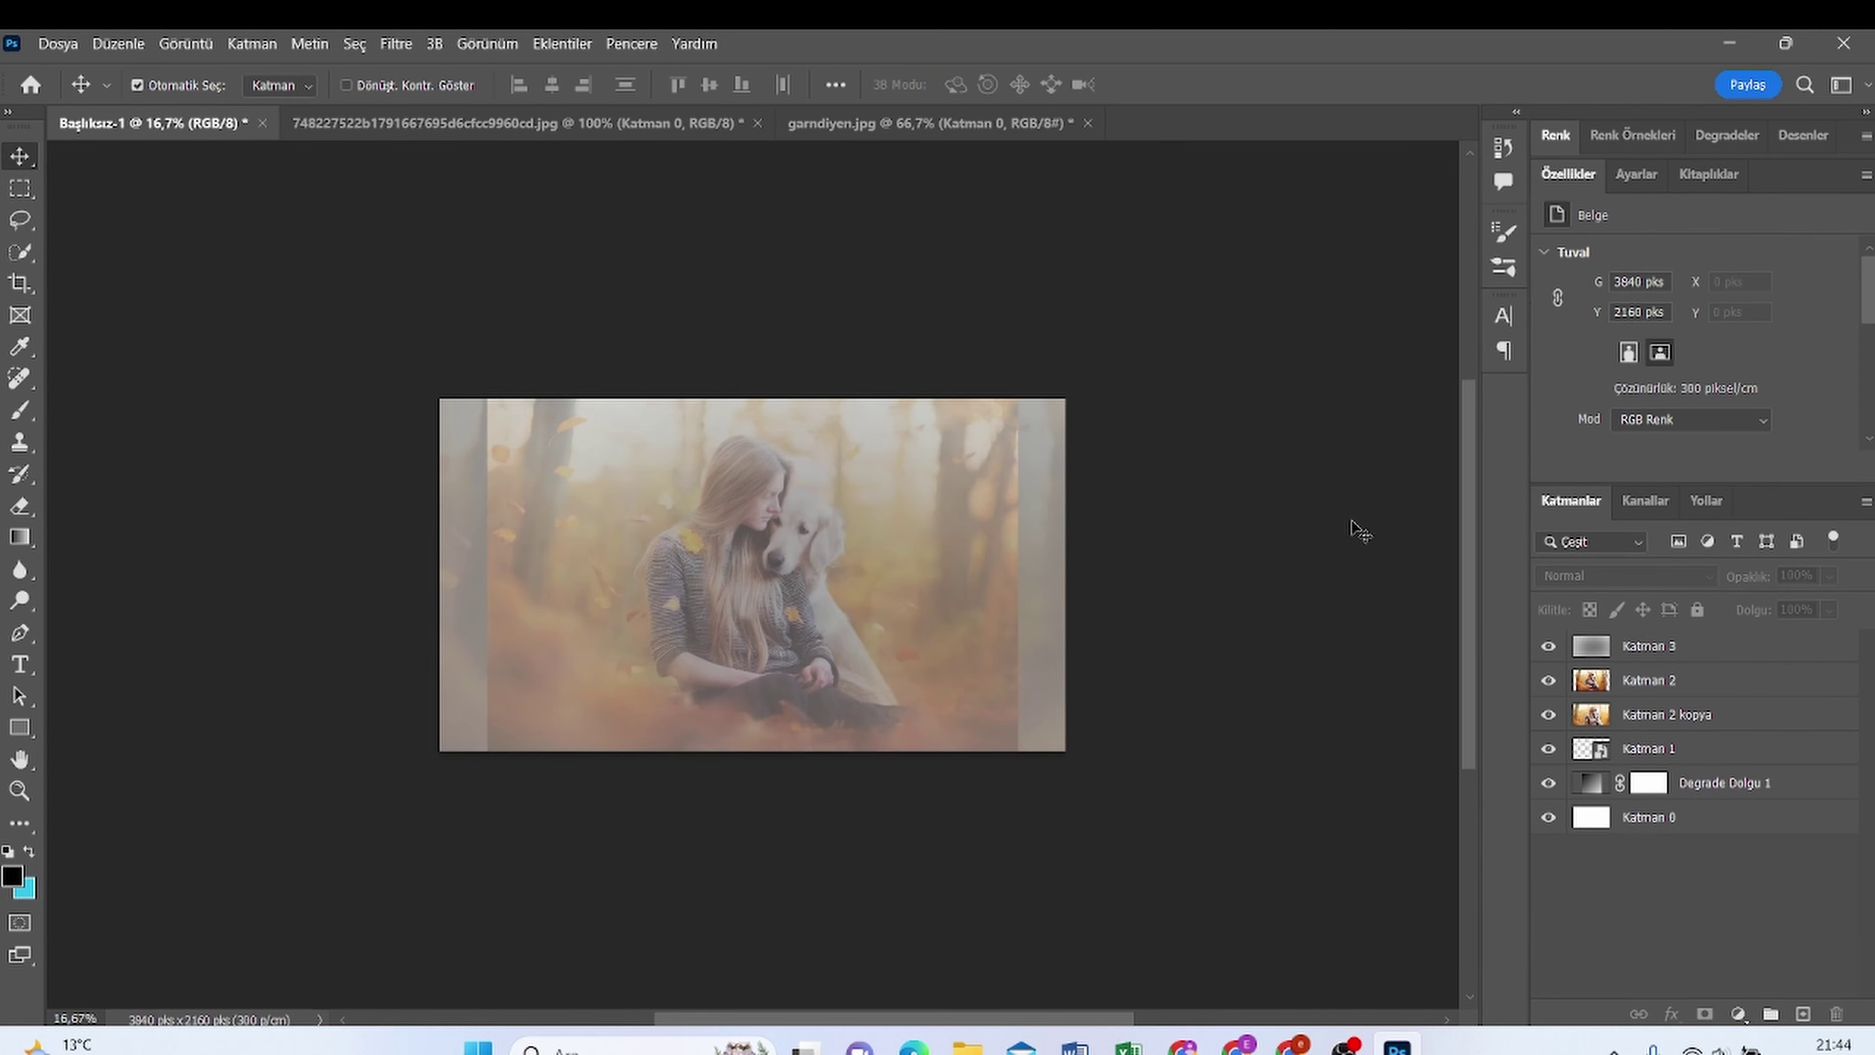
click(1743, 1014)
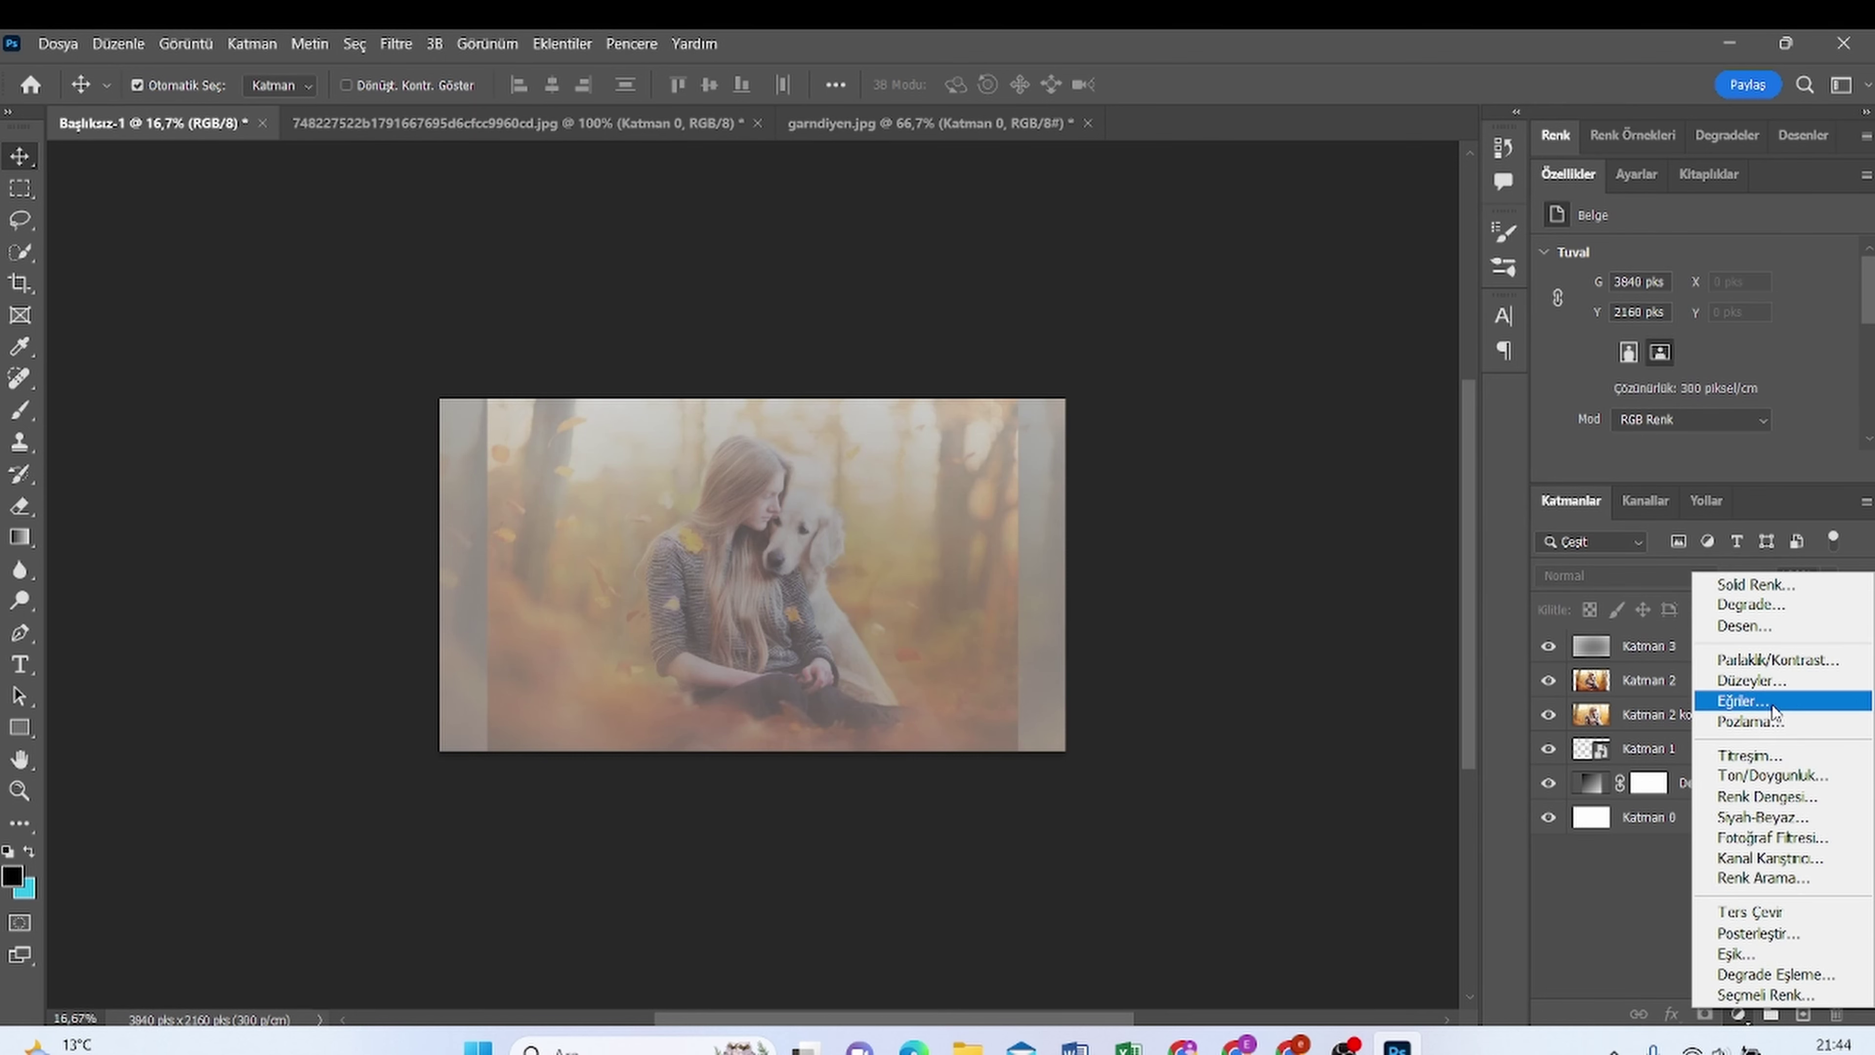
click(1780, 585)
click(1198, 513)
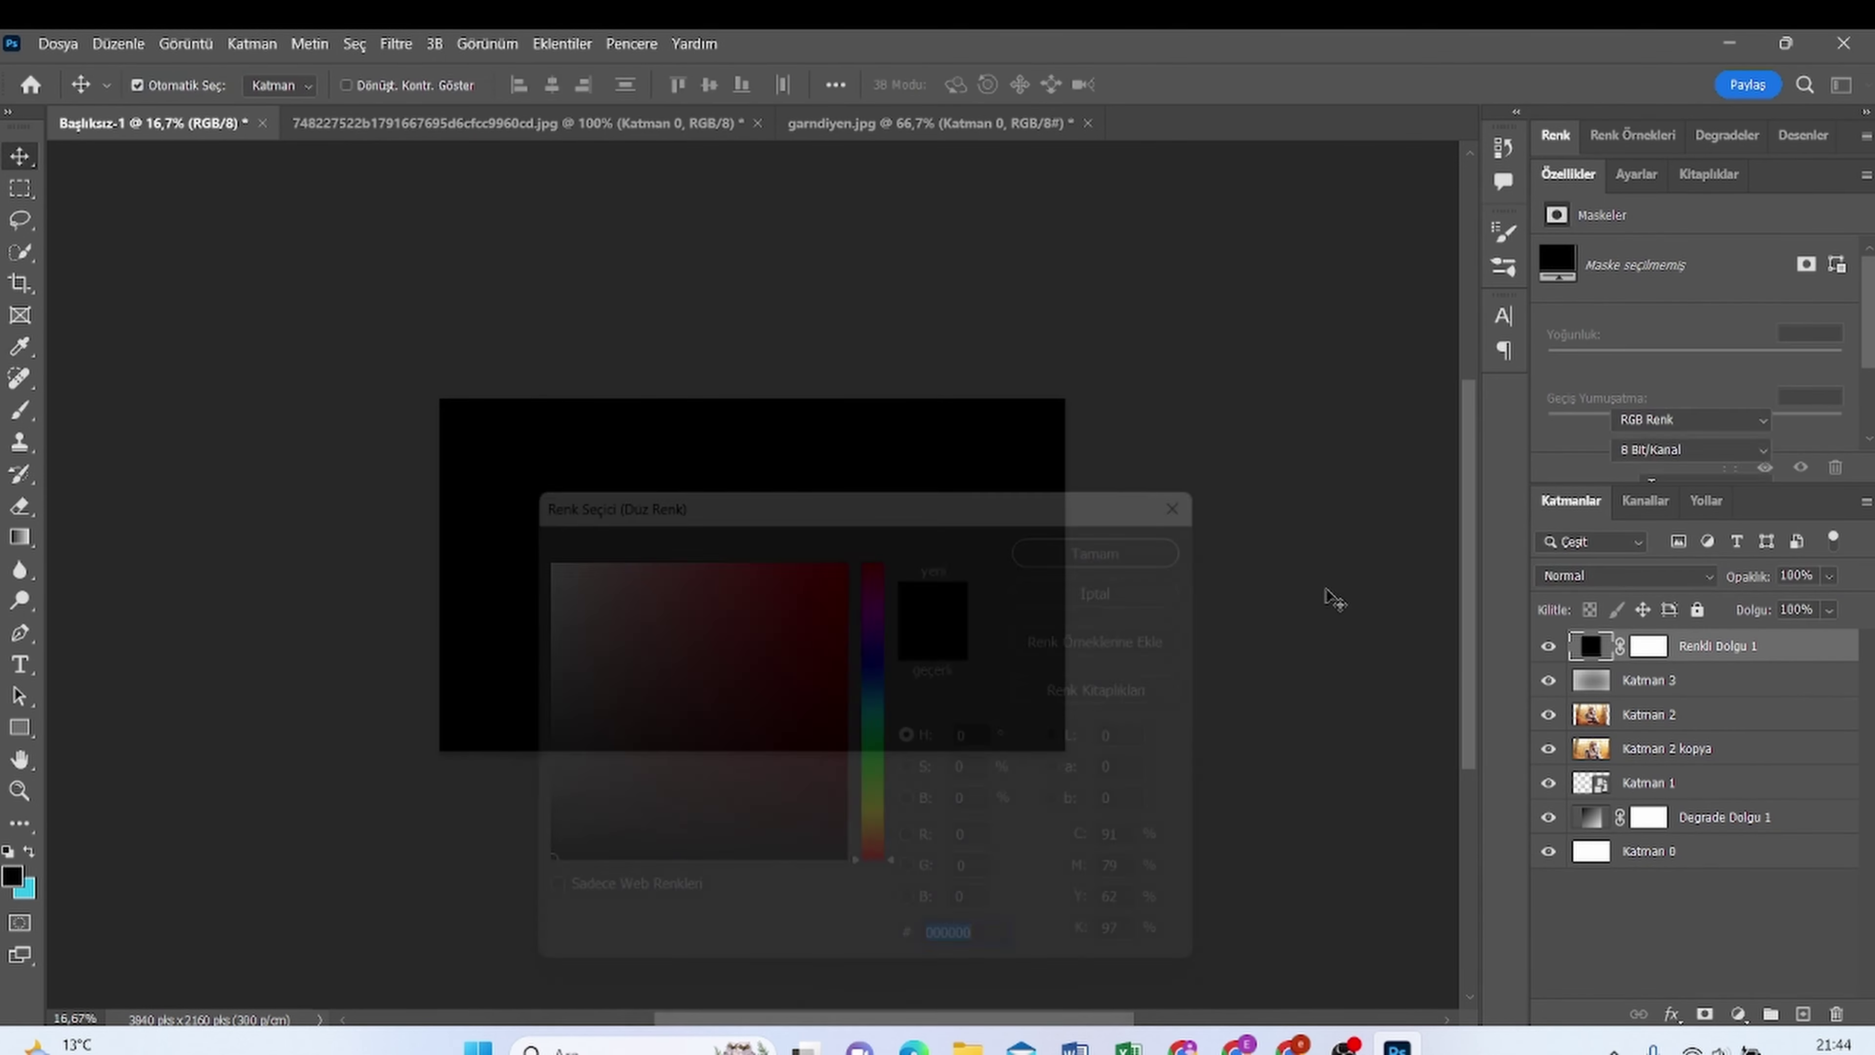
mouse_move(1397, 1045)
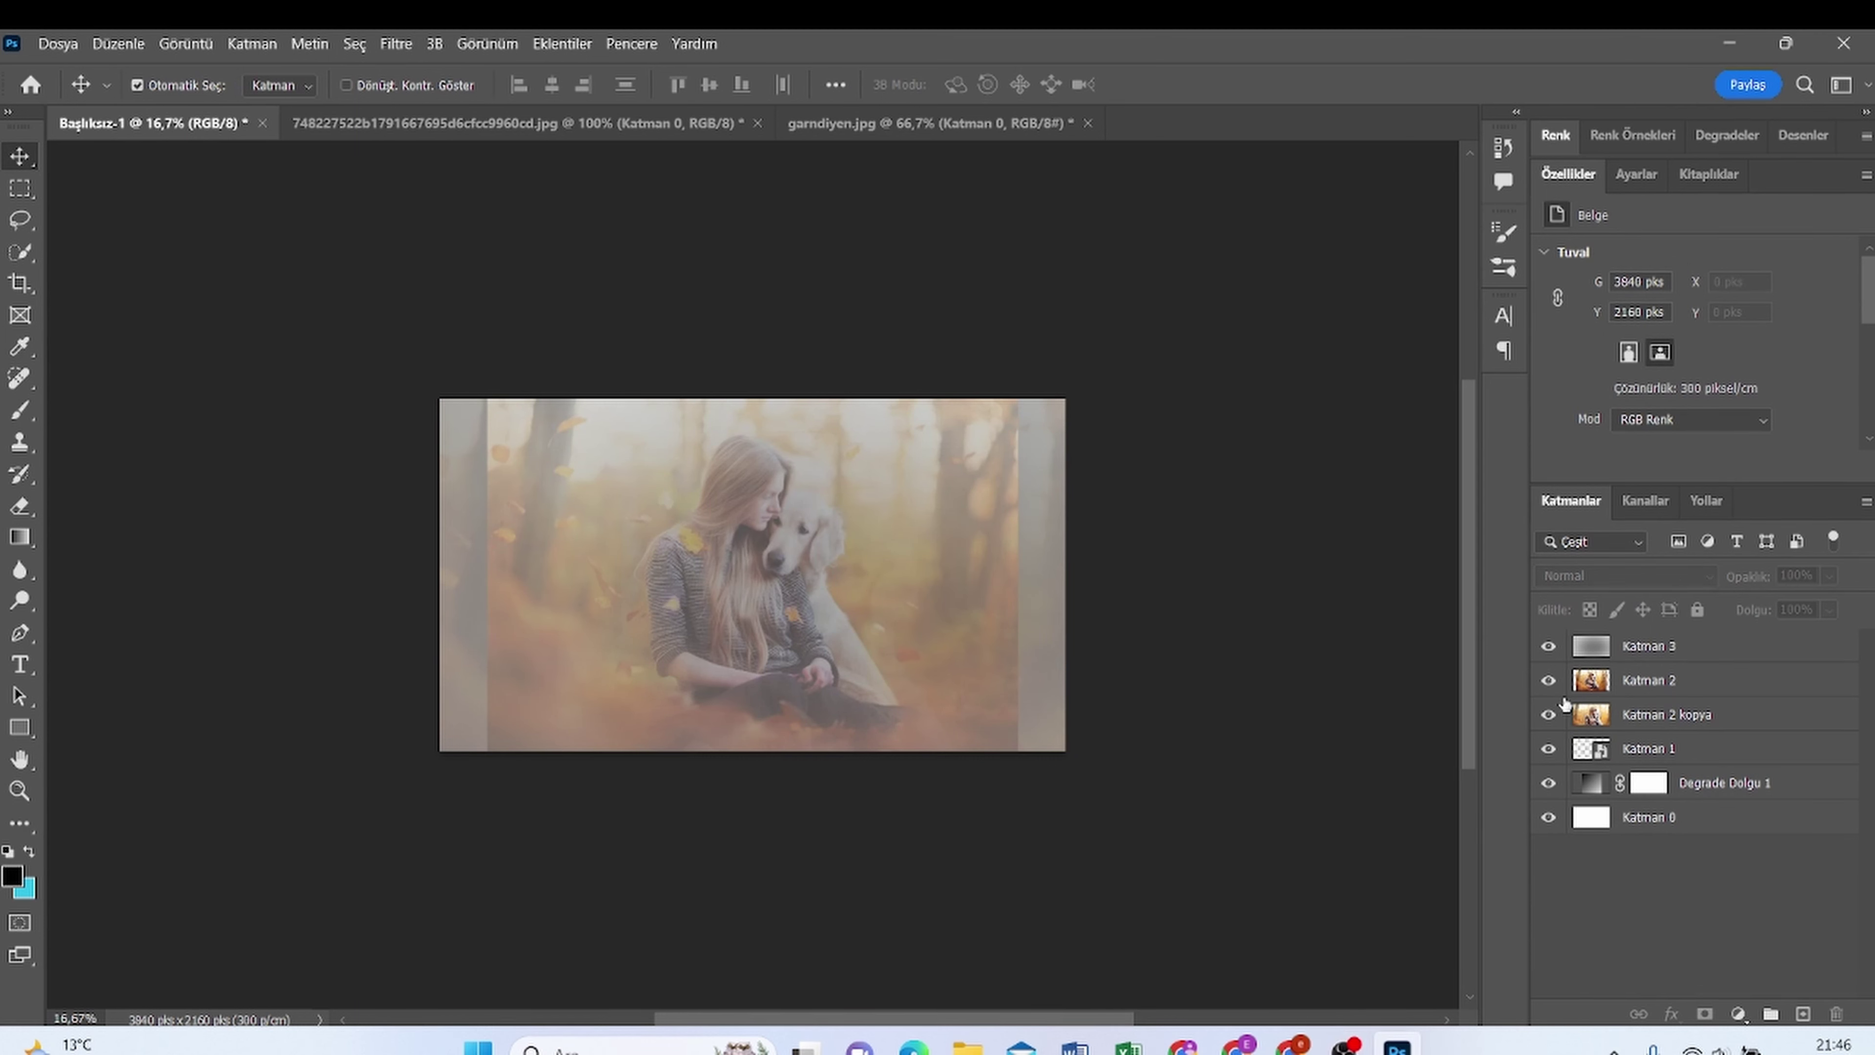
Set the Katman 3 layer's blend mode to Doğrusal Işık and its opacity to 60%, keeping the layer selected
click(1652, 648)
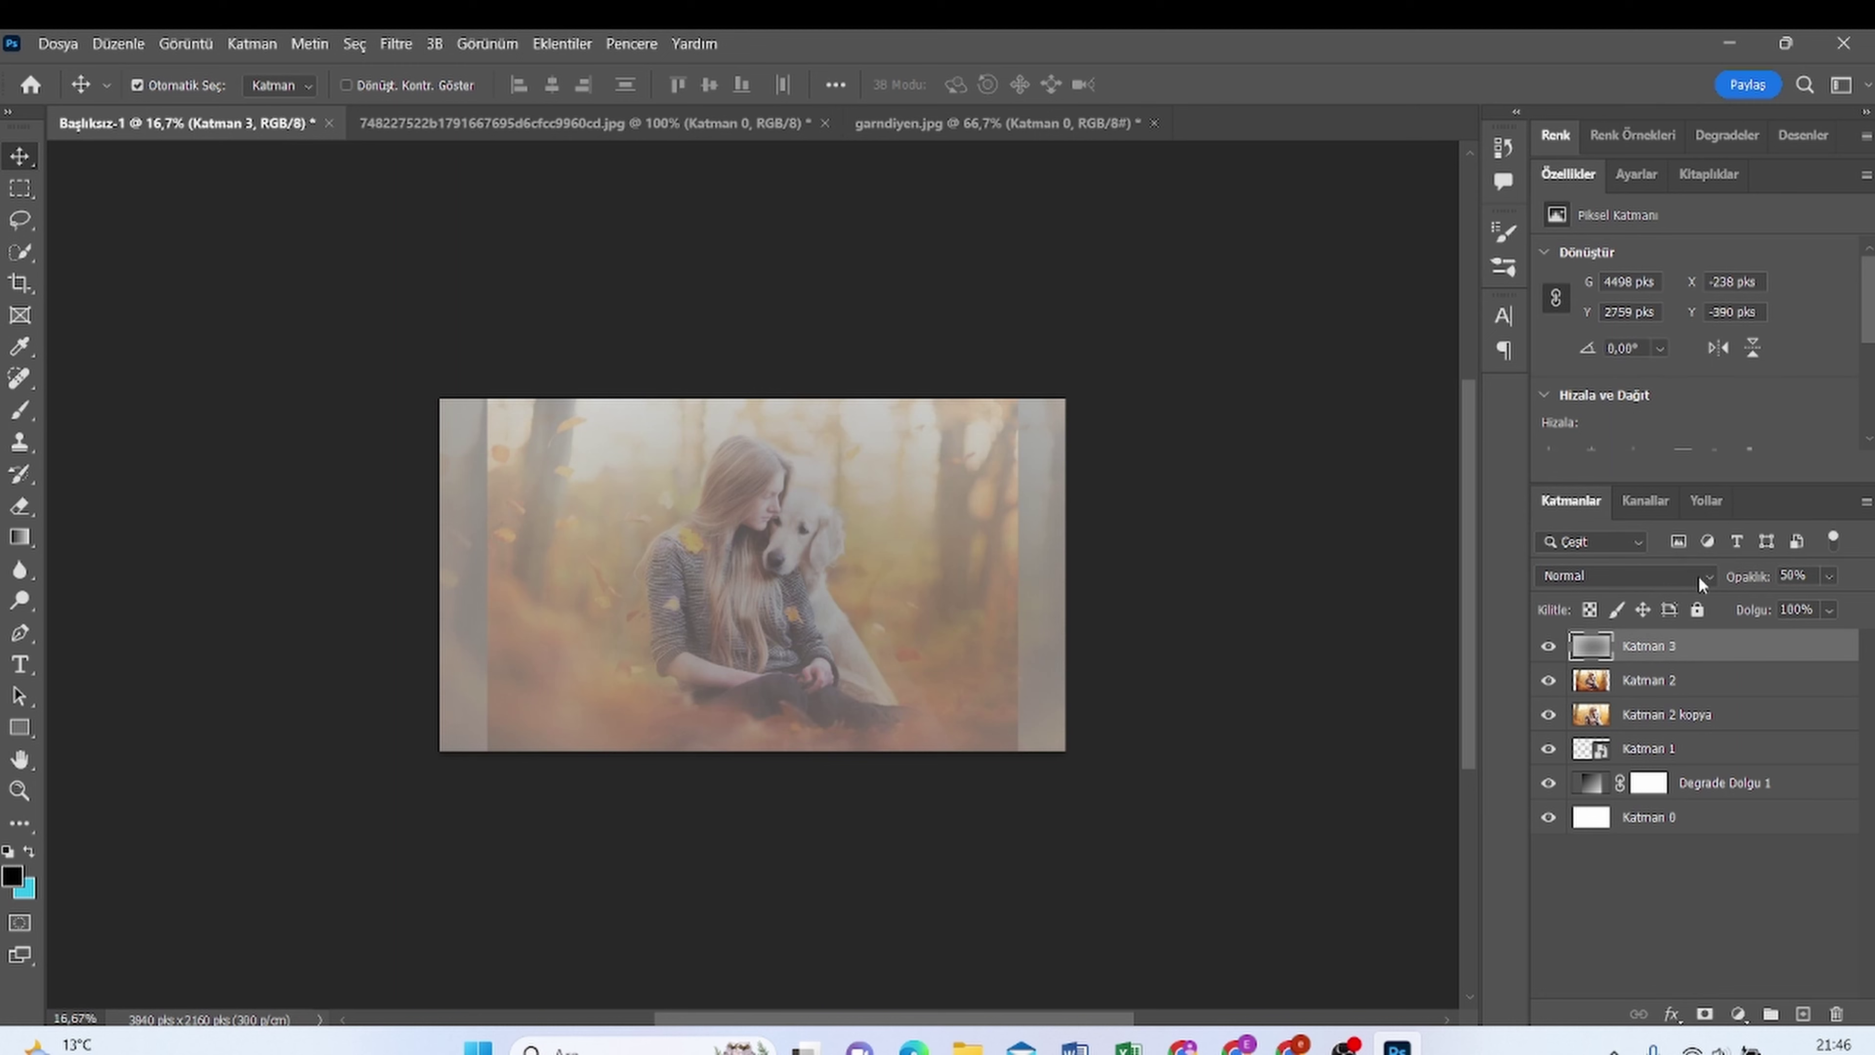
click(1698, 575)
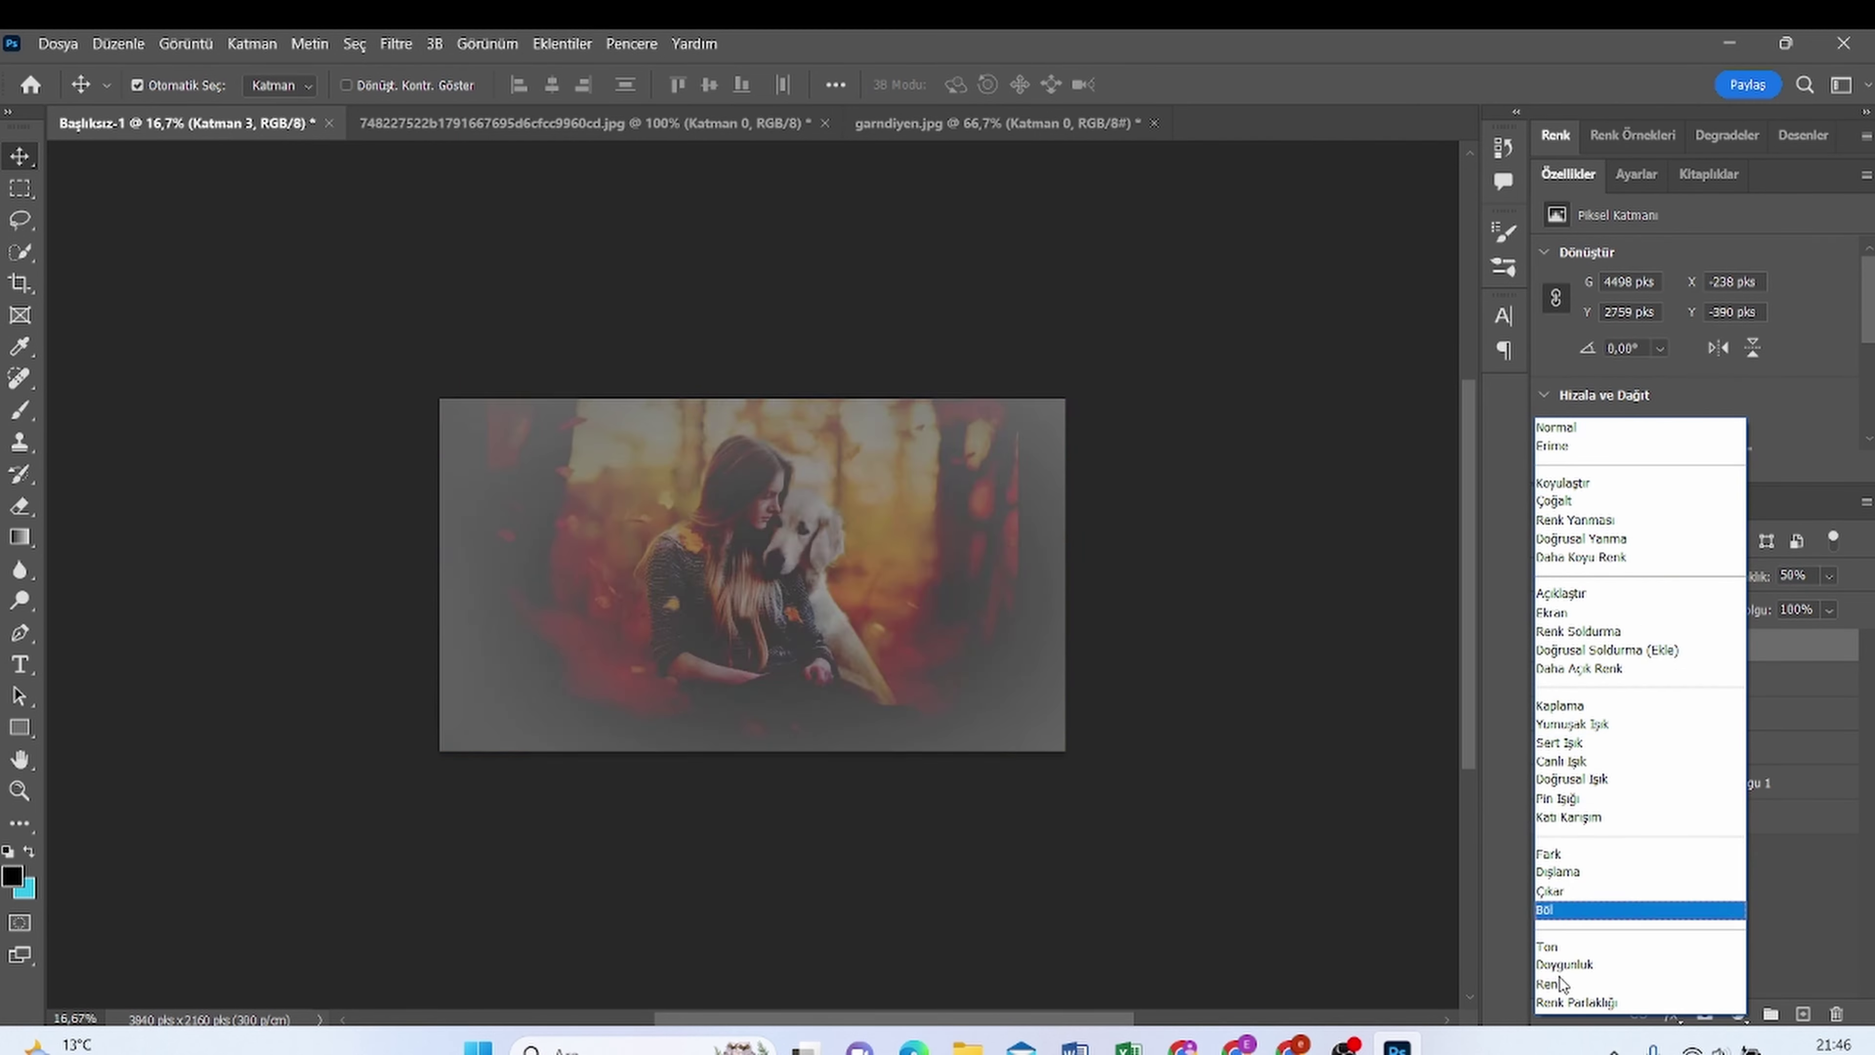
click(1594, 780)
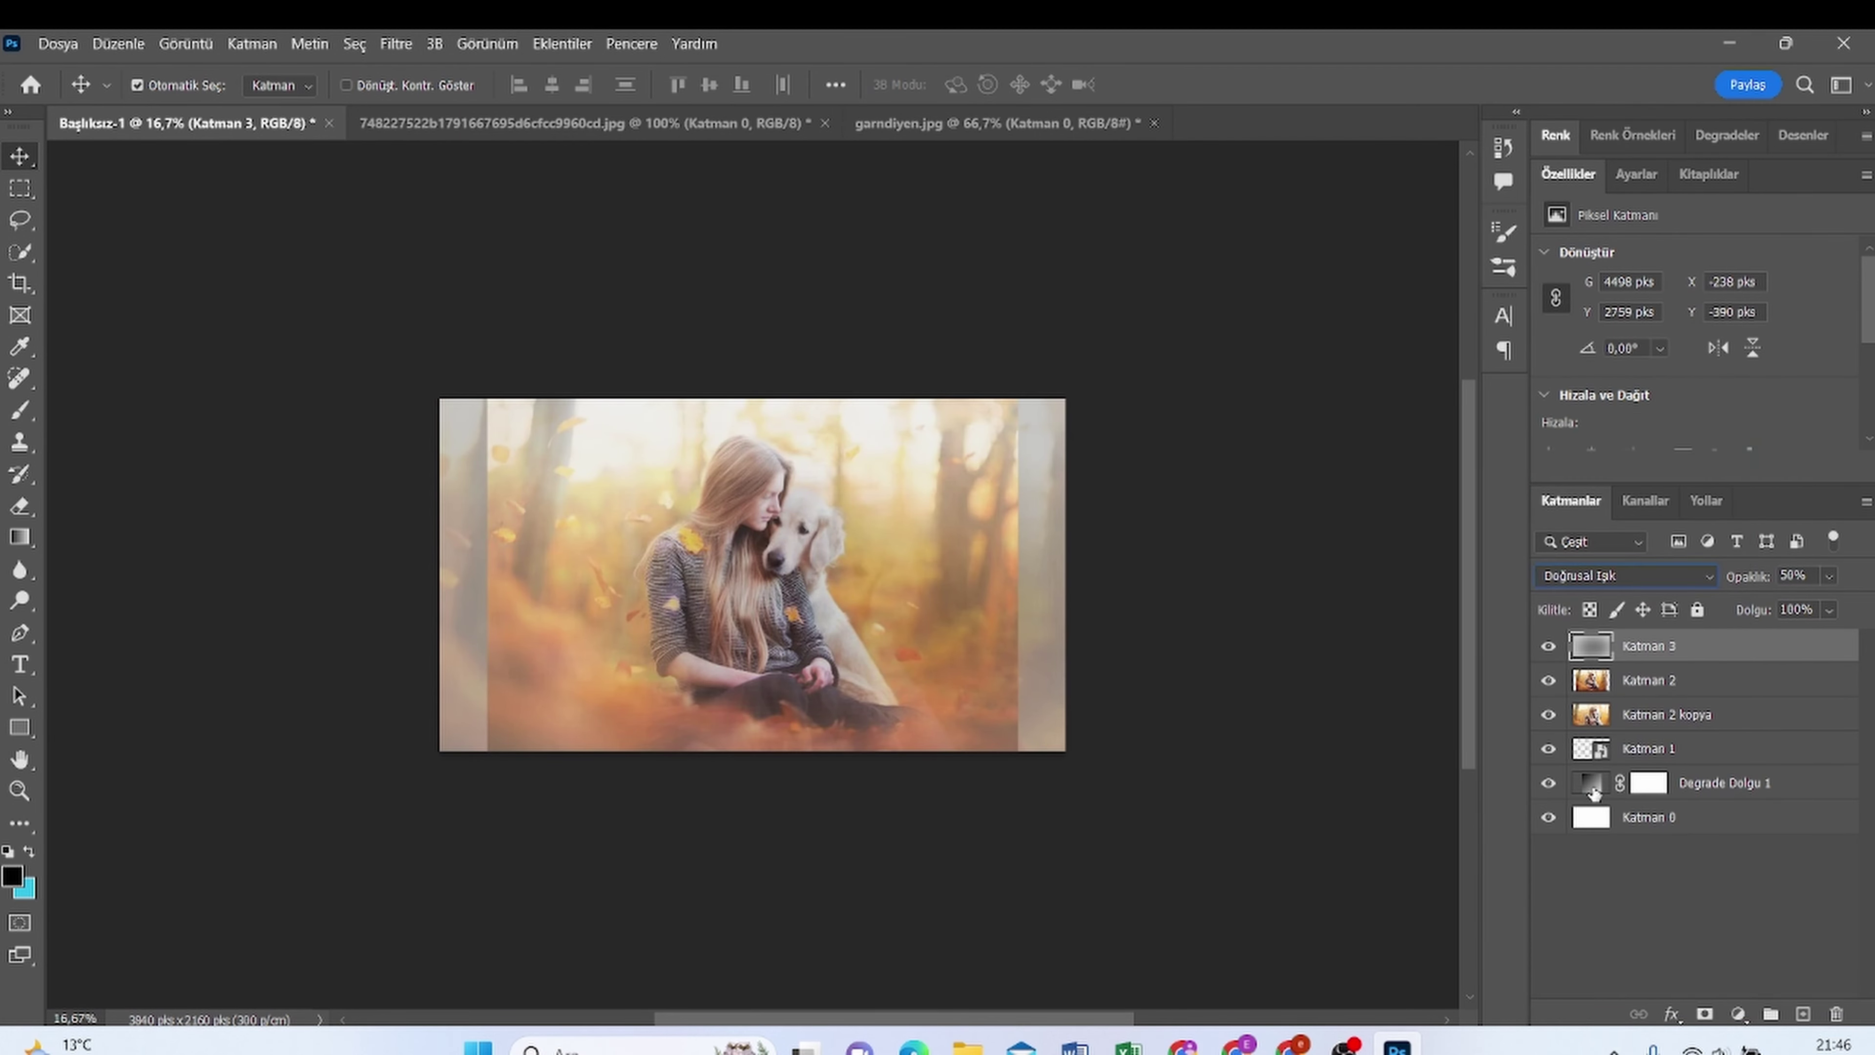
double_click(1793, 575)
text(60)
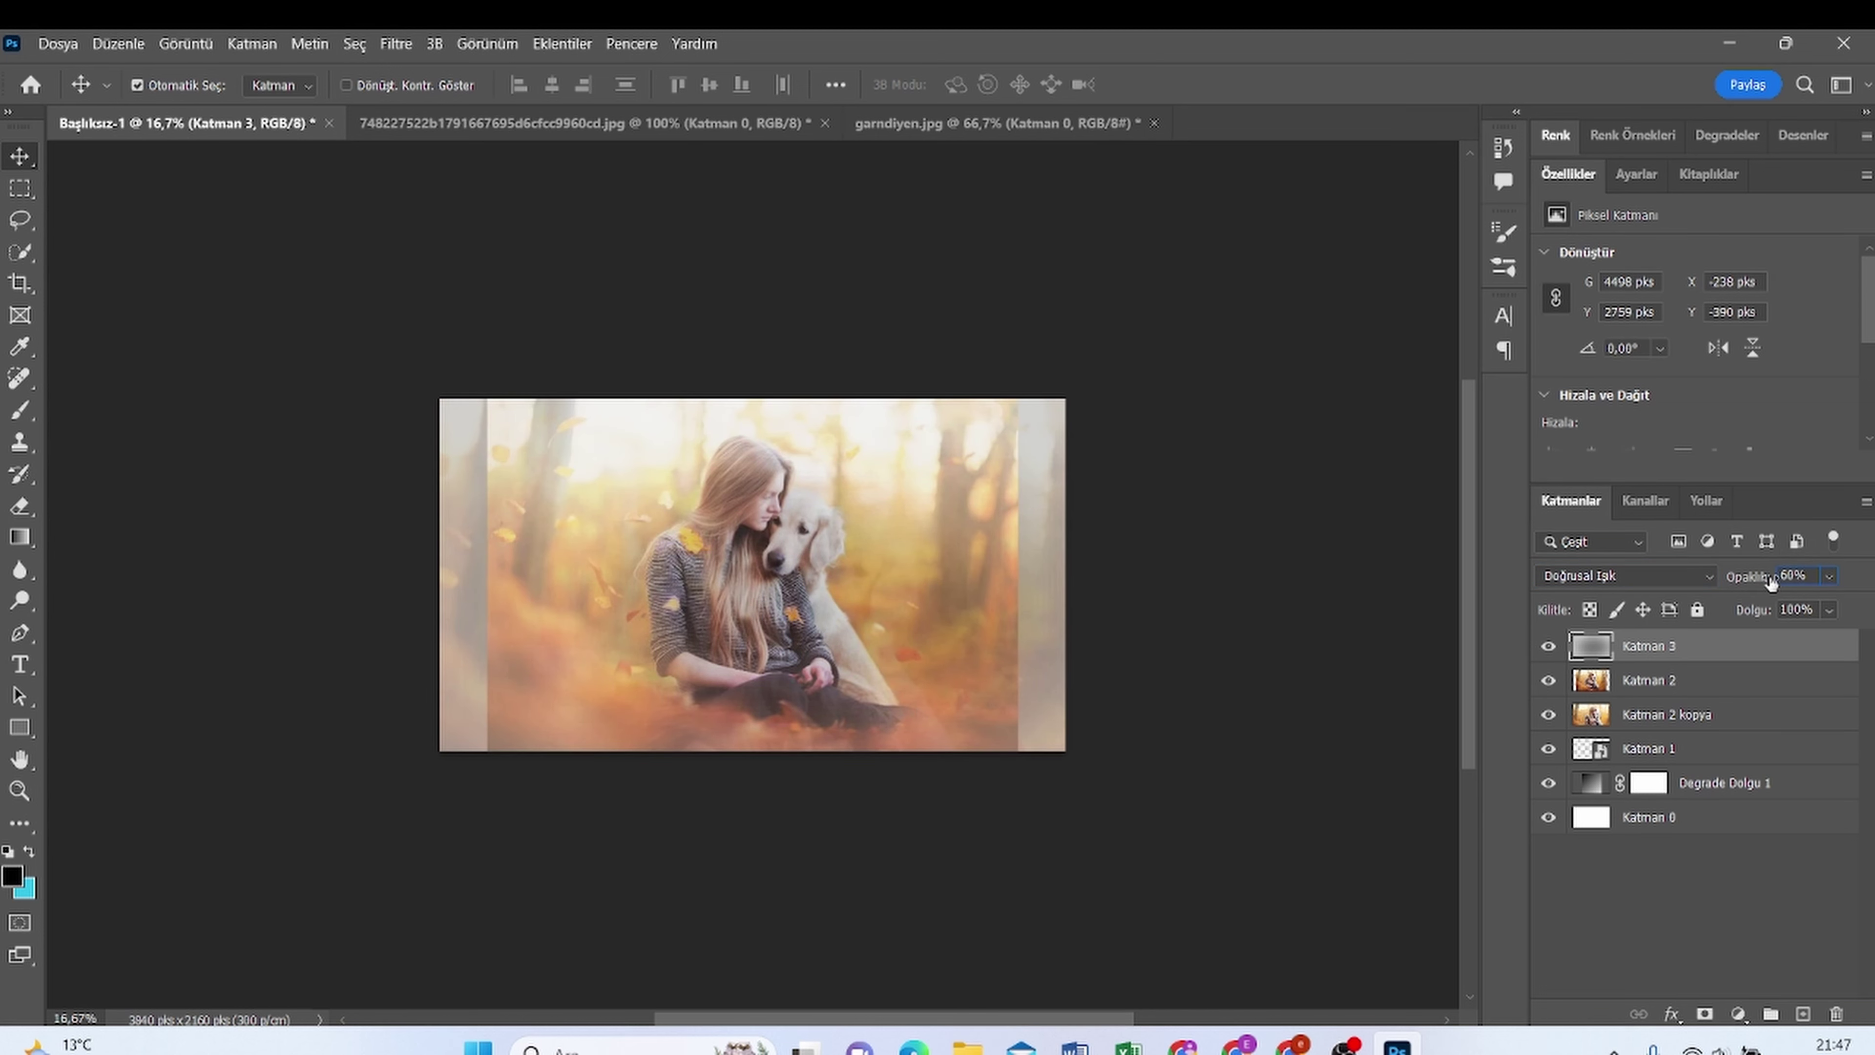
click(1136, 588)
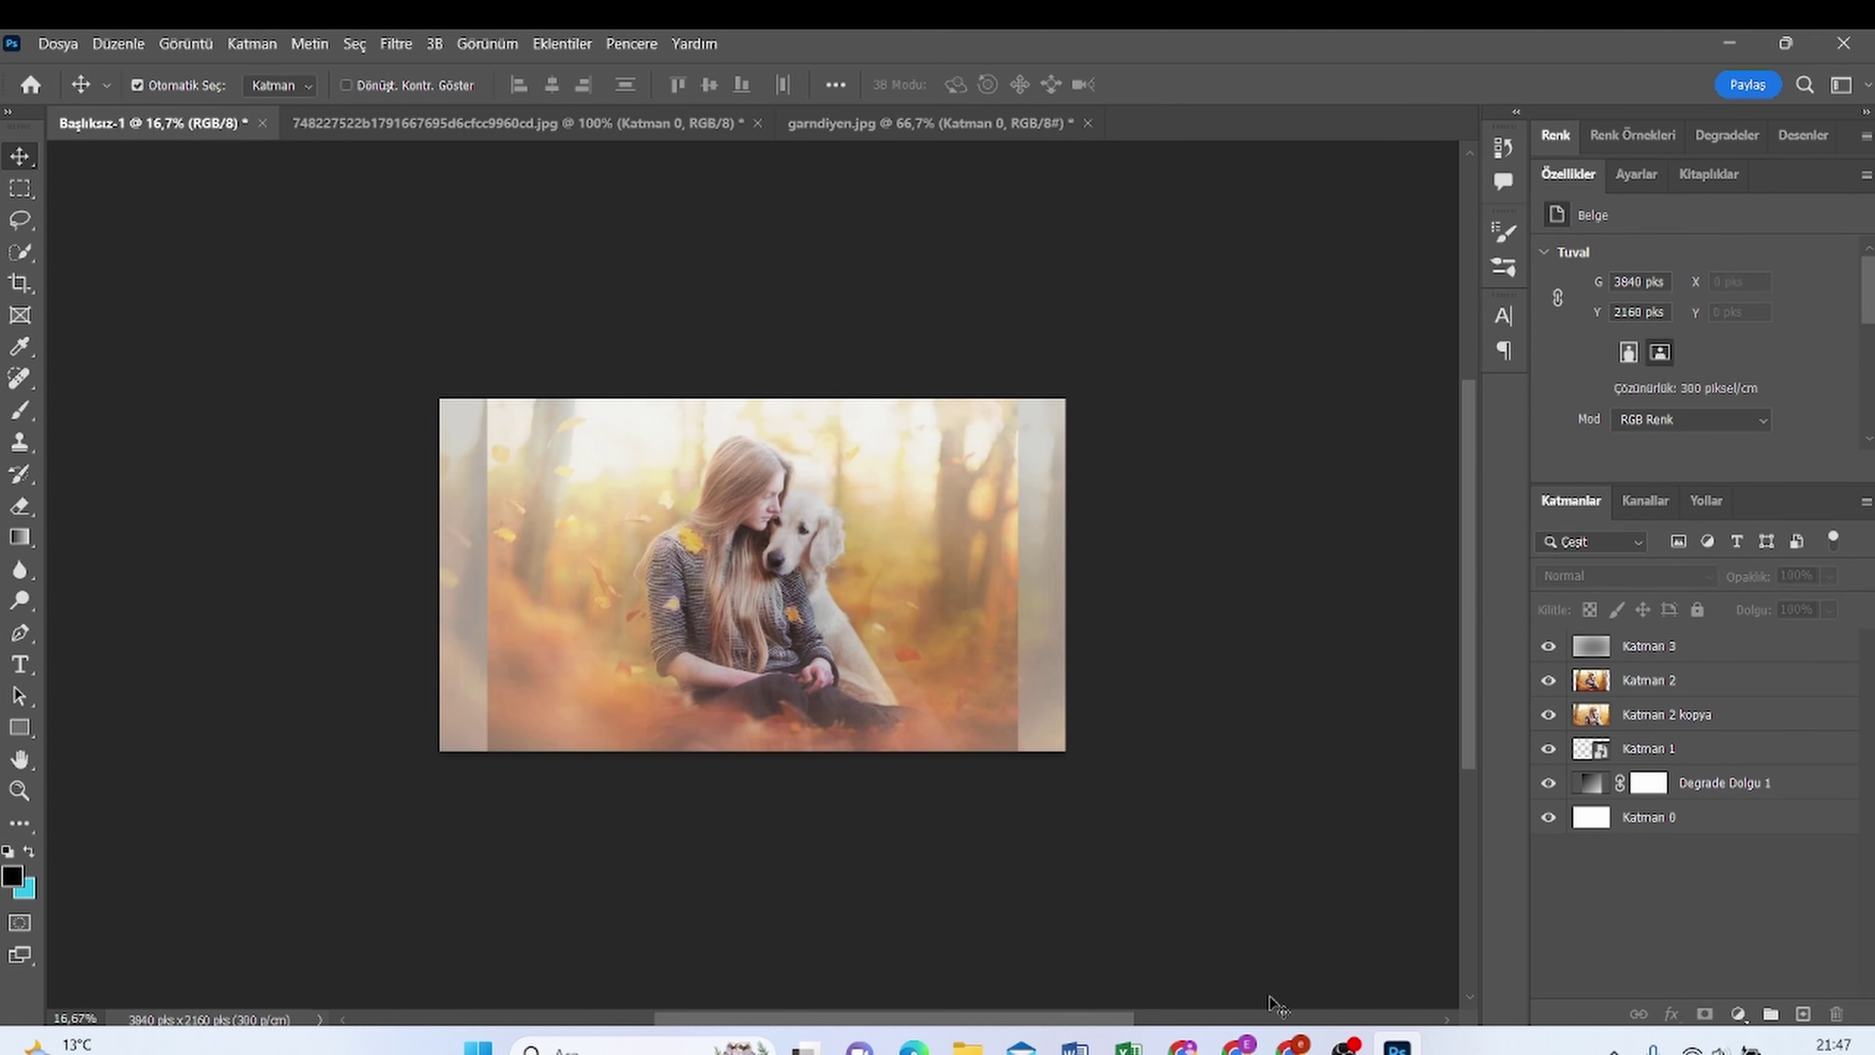
click(1345, 1043)
key(ctrl+z)
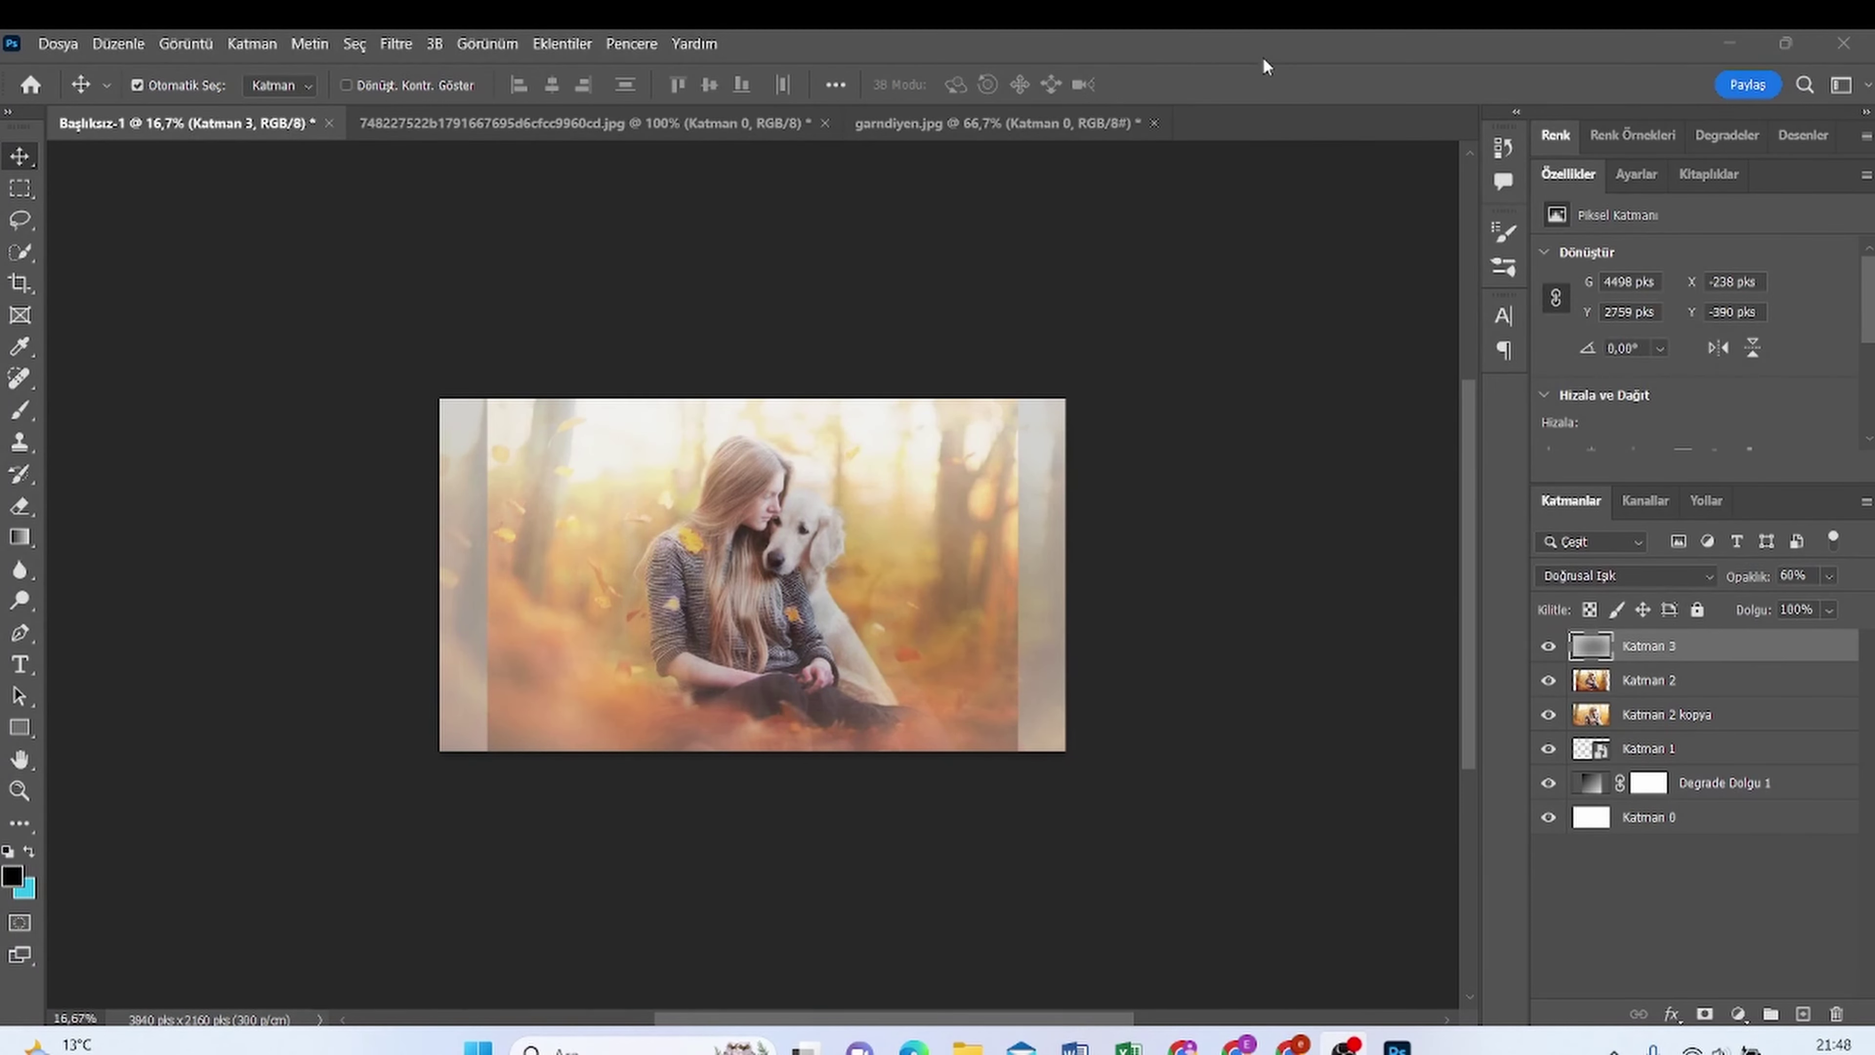
click(1185, 58)
Add a Degrade Eşleme (gradient map) adjustment layer above Katman 3 and open its gradient presets
click(1738, 1013)
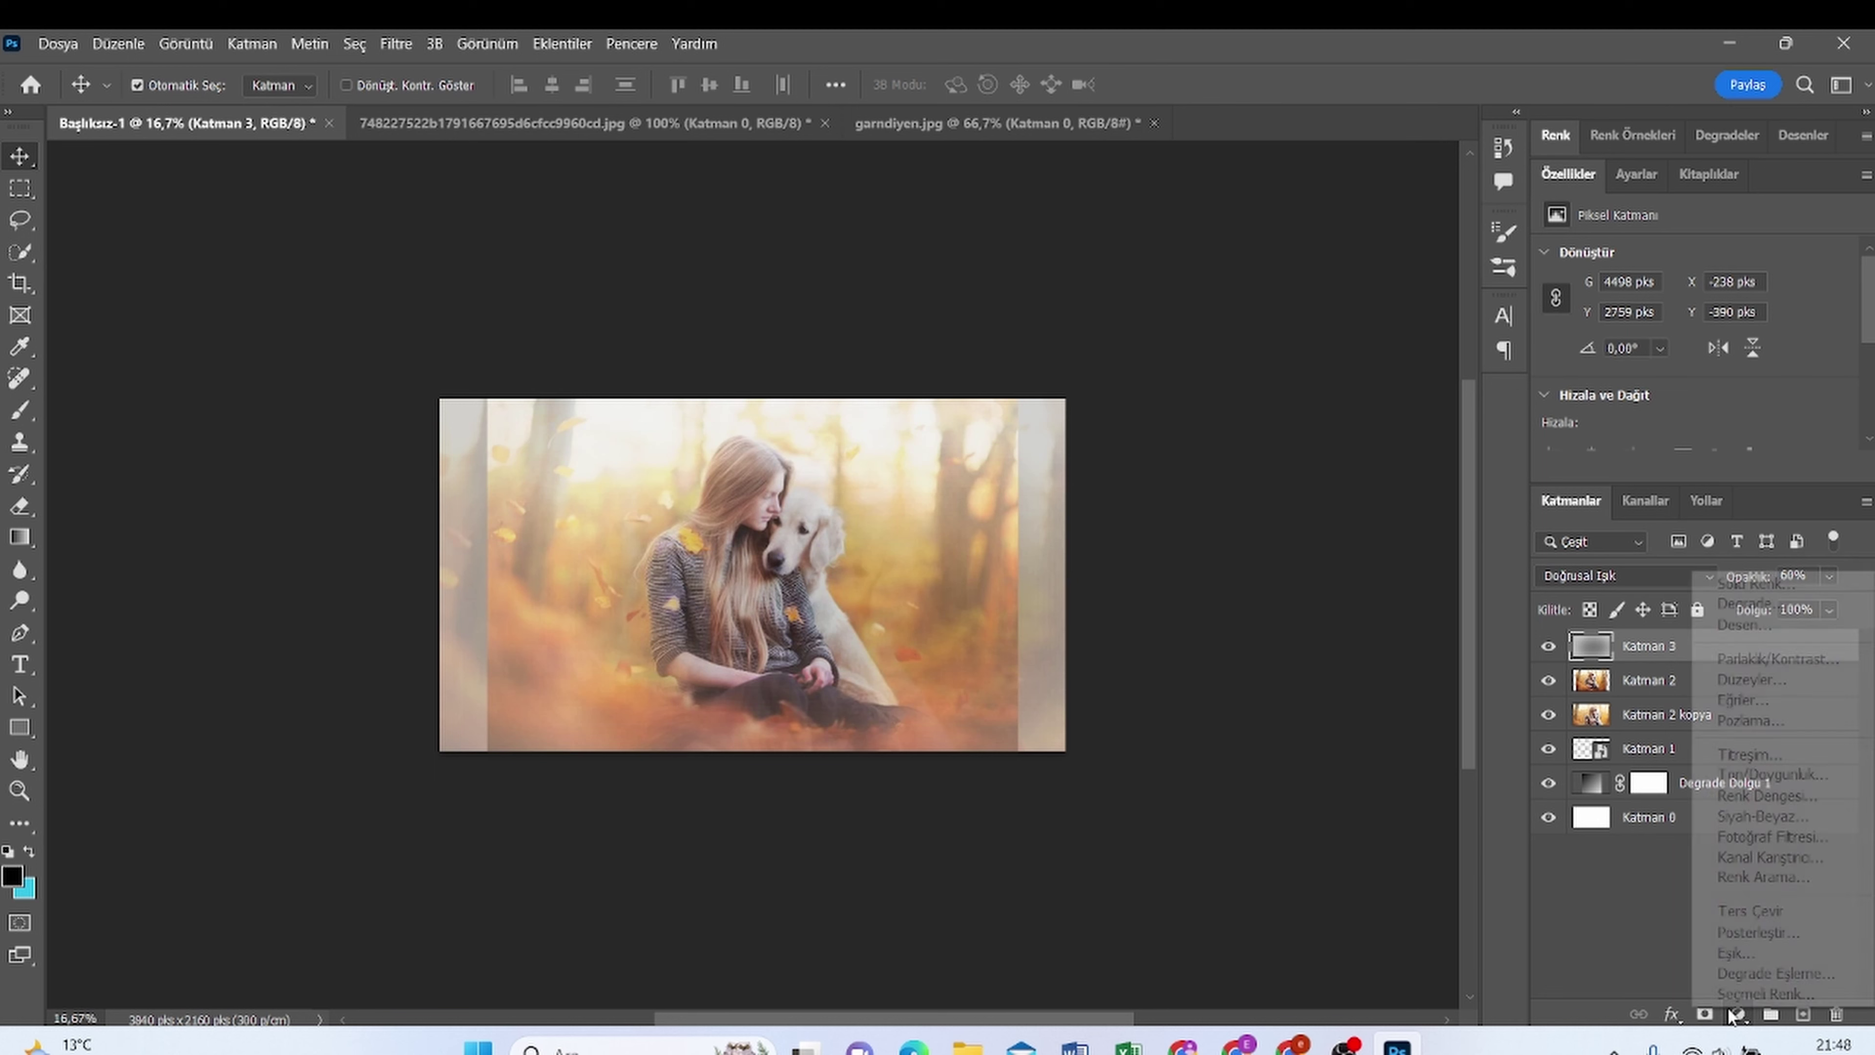
click(1767, 972)
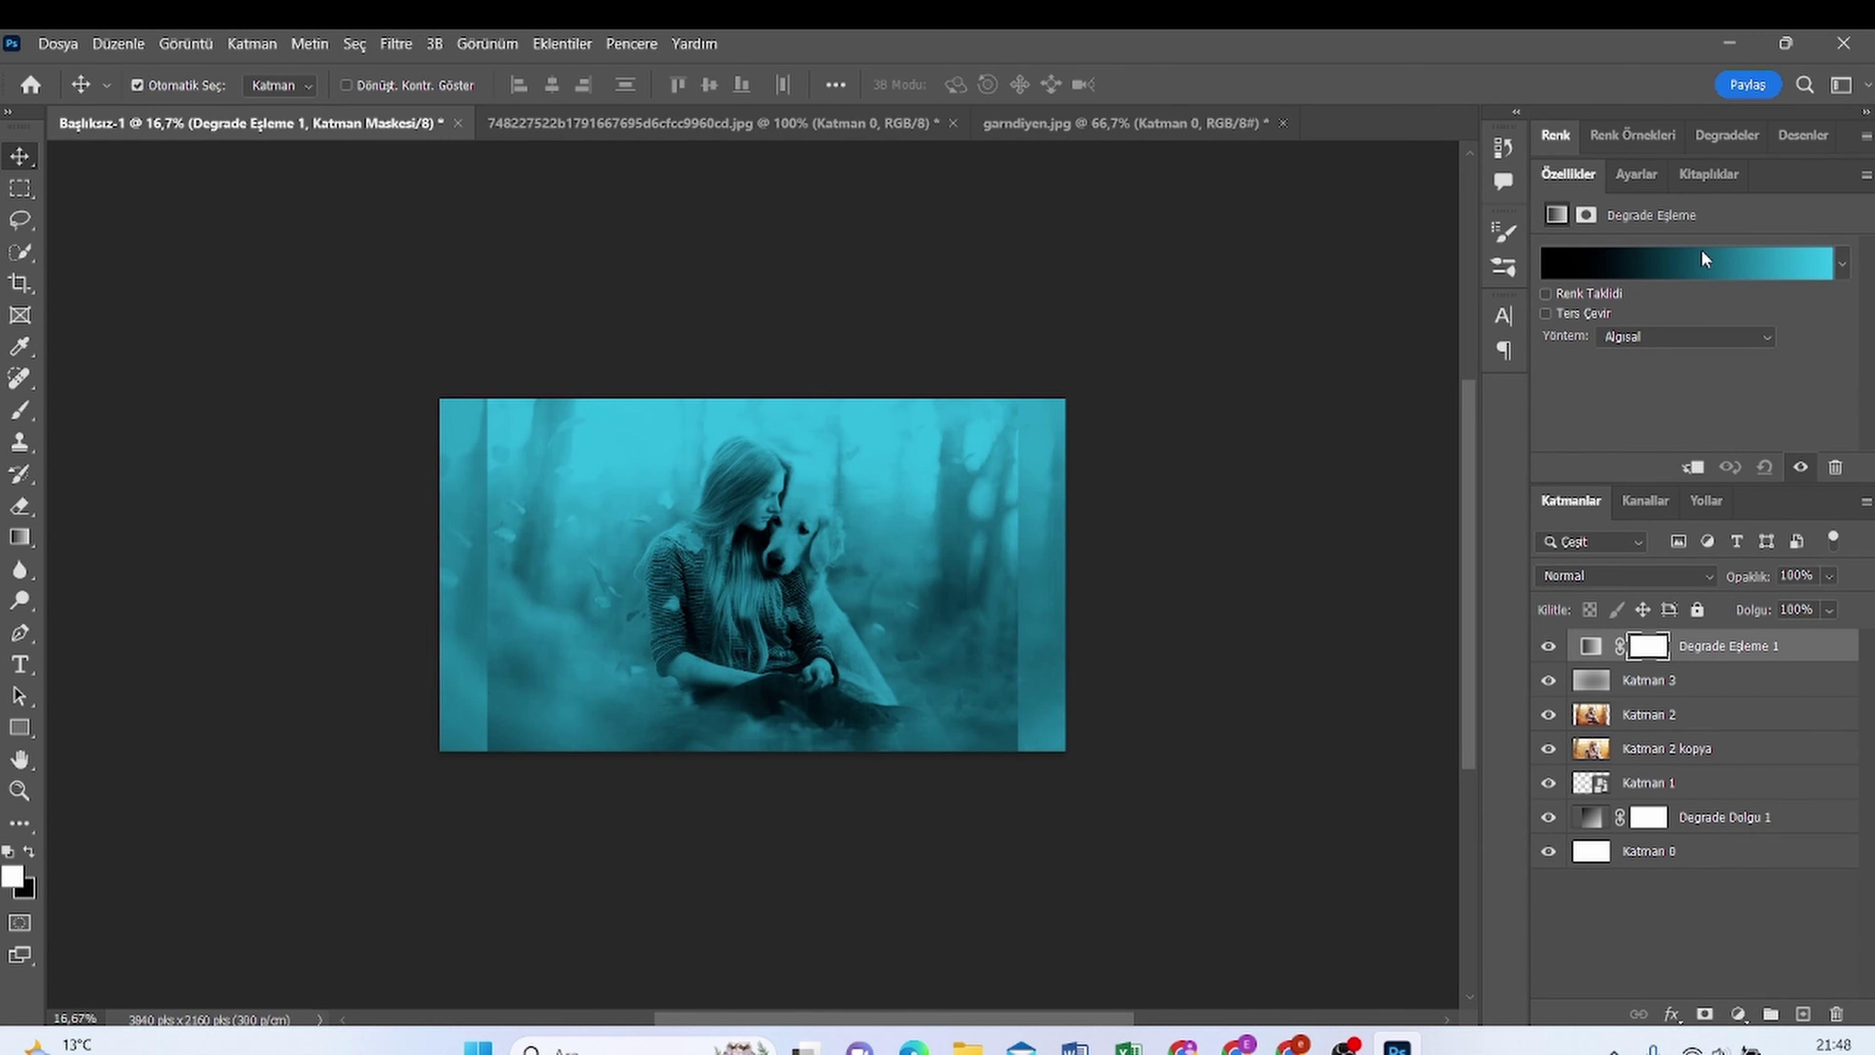
click(1842, 263)
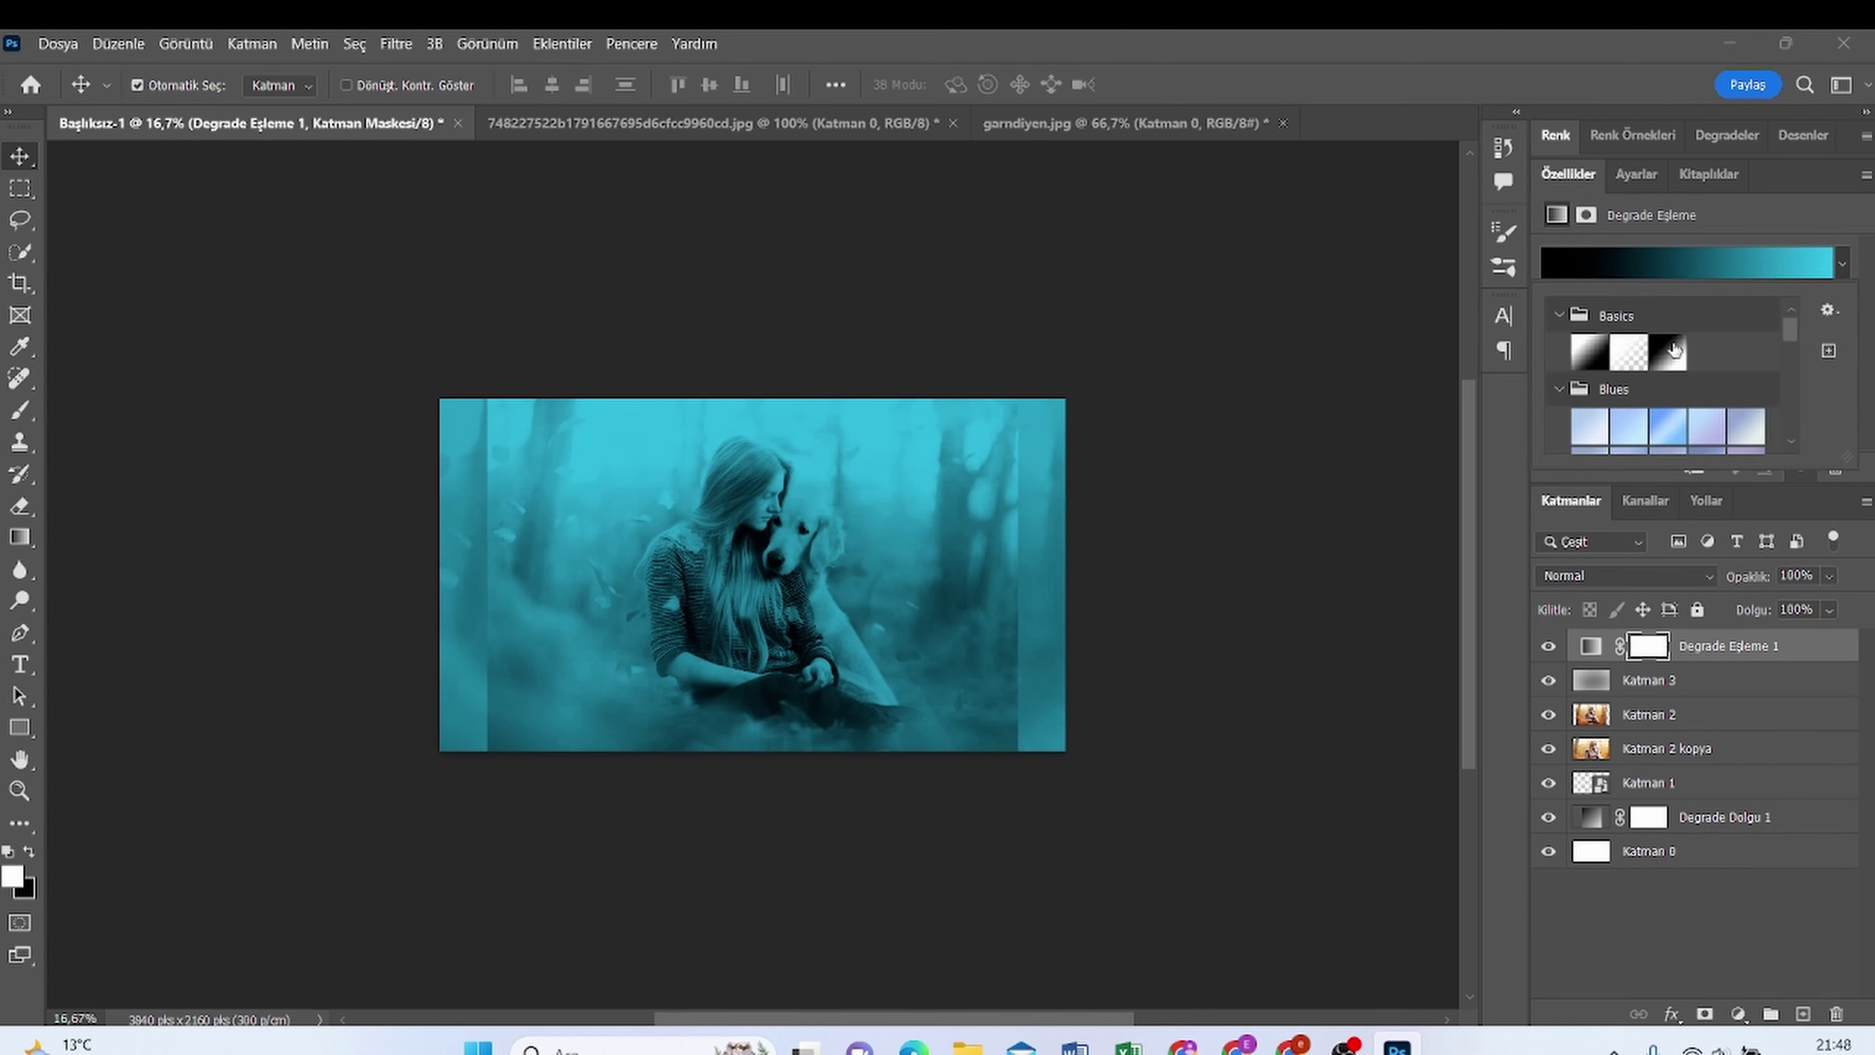
Try several light presets from the Grays group on the gradient map
scroll(1678, 347, down, 6)
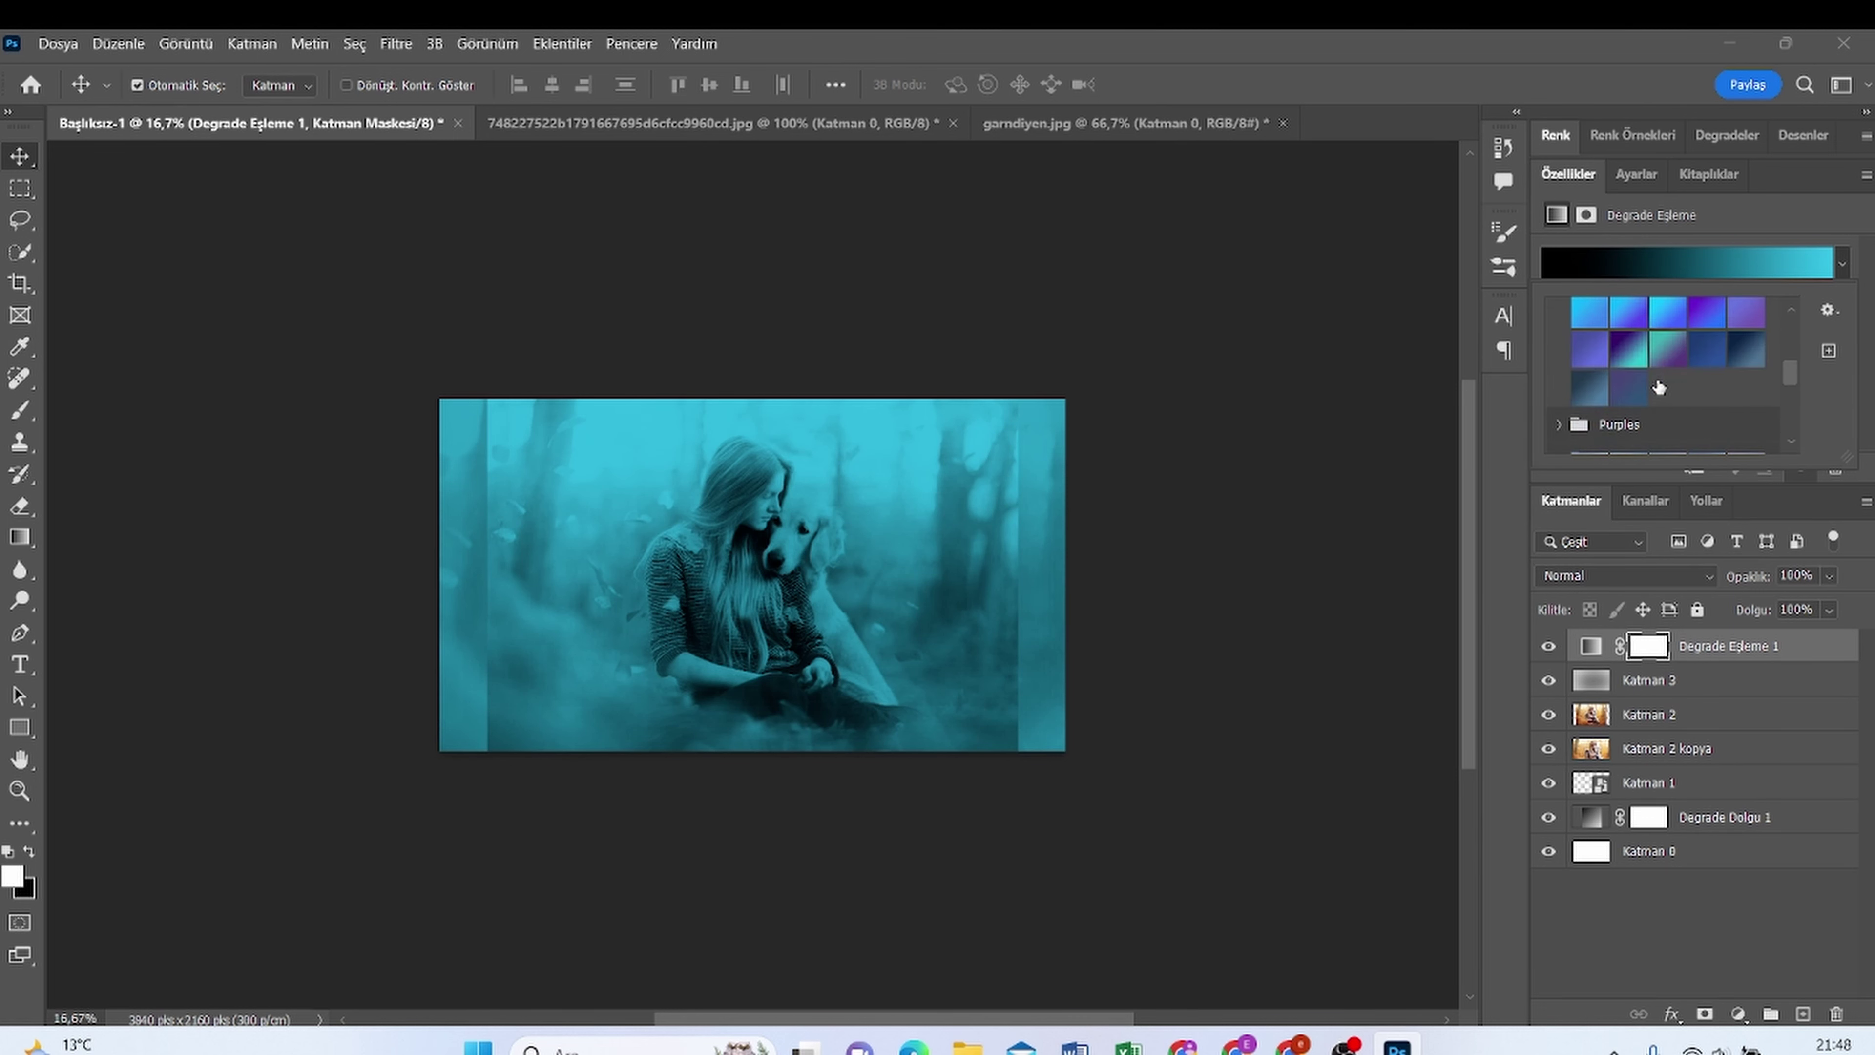
scroll(1657, 385, down, 5)
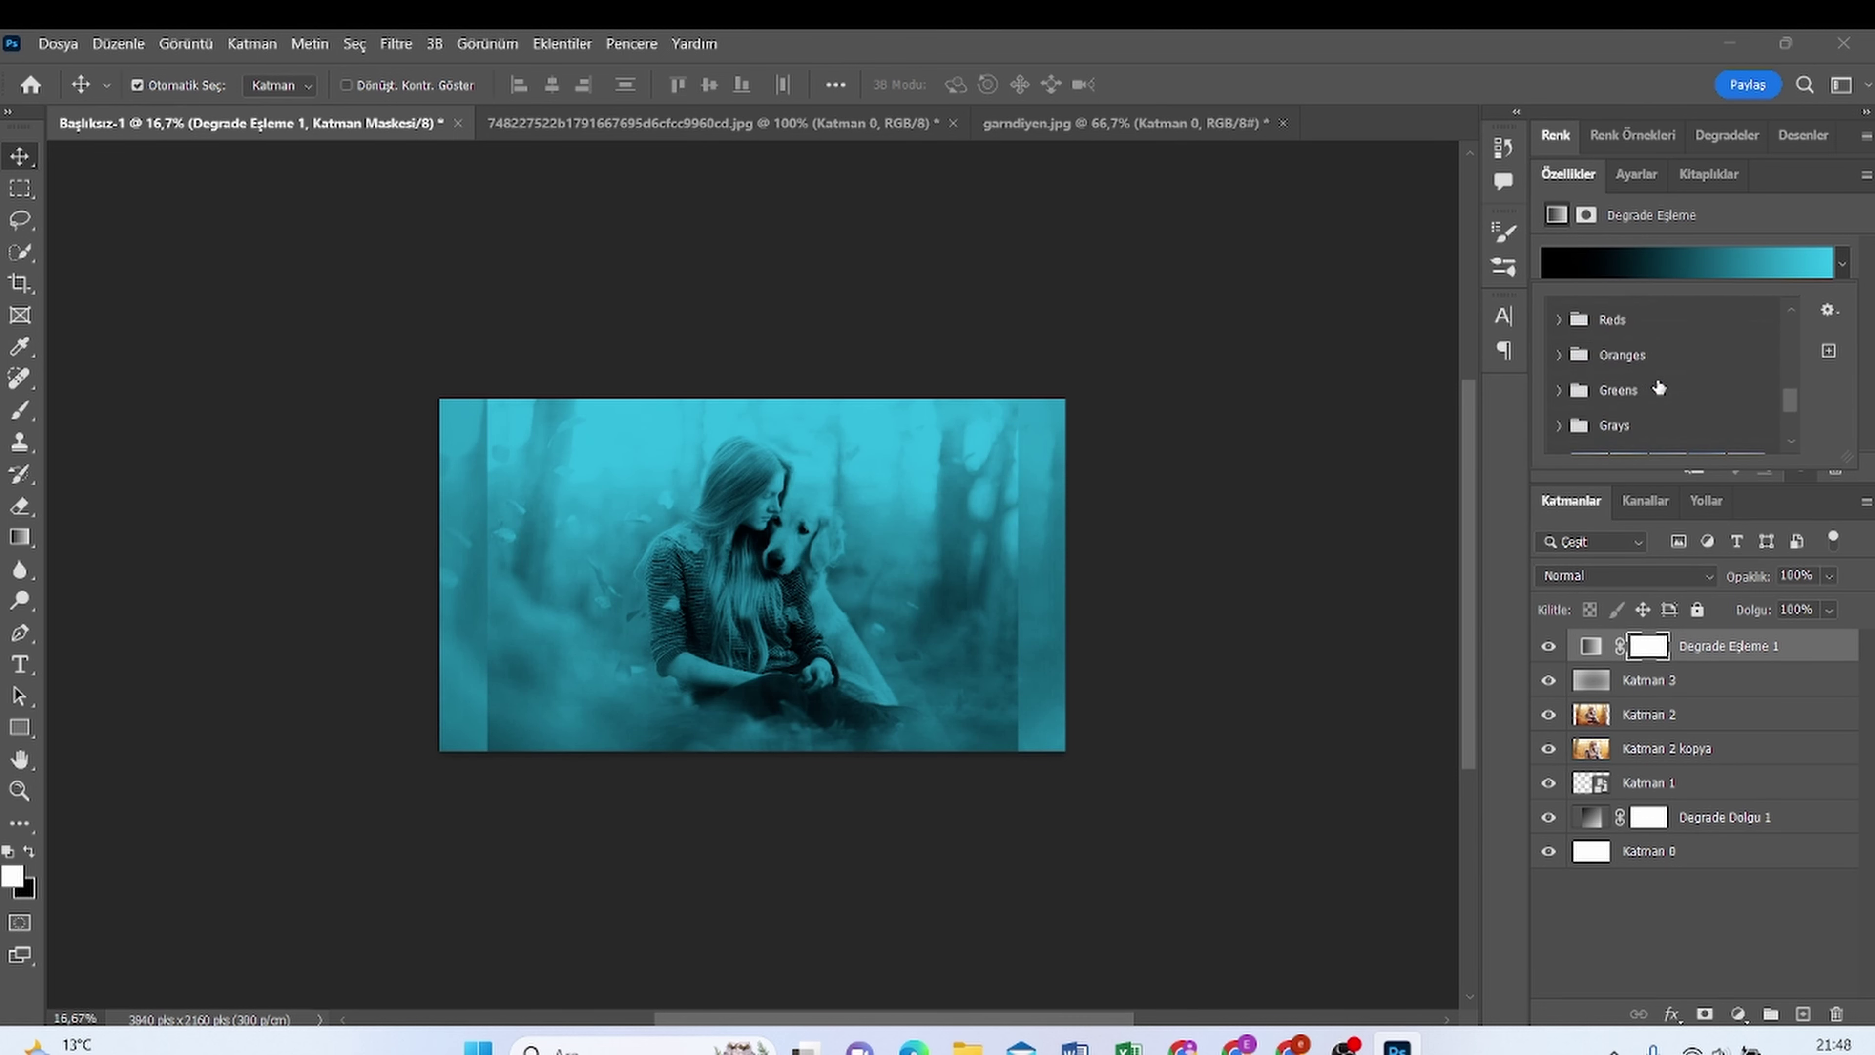
click(1640, 418)
scroll(1640, 419, down, 1)
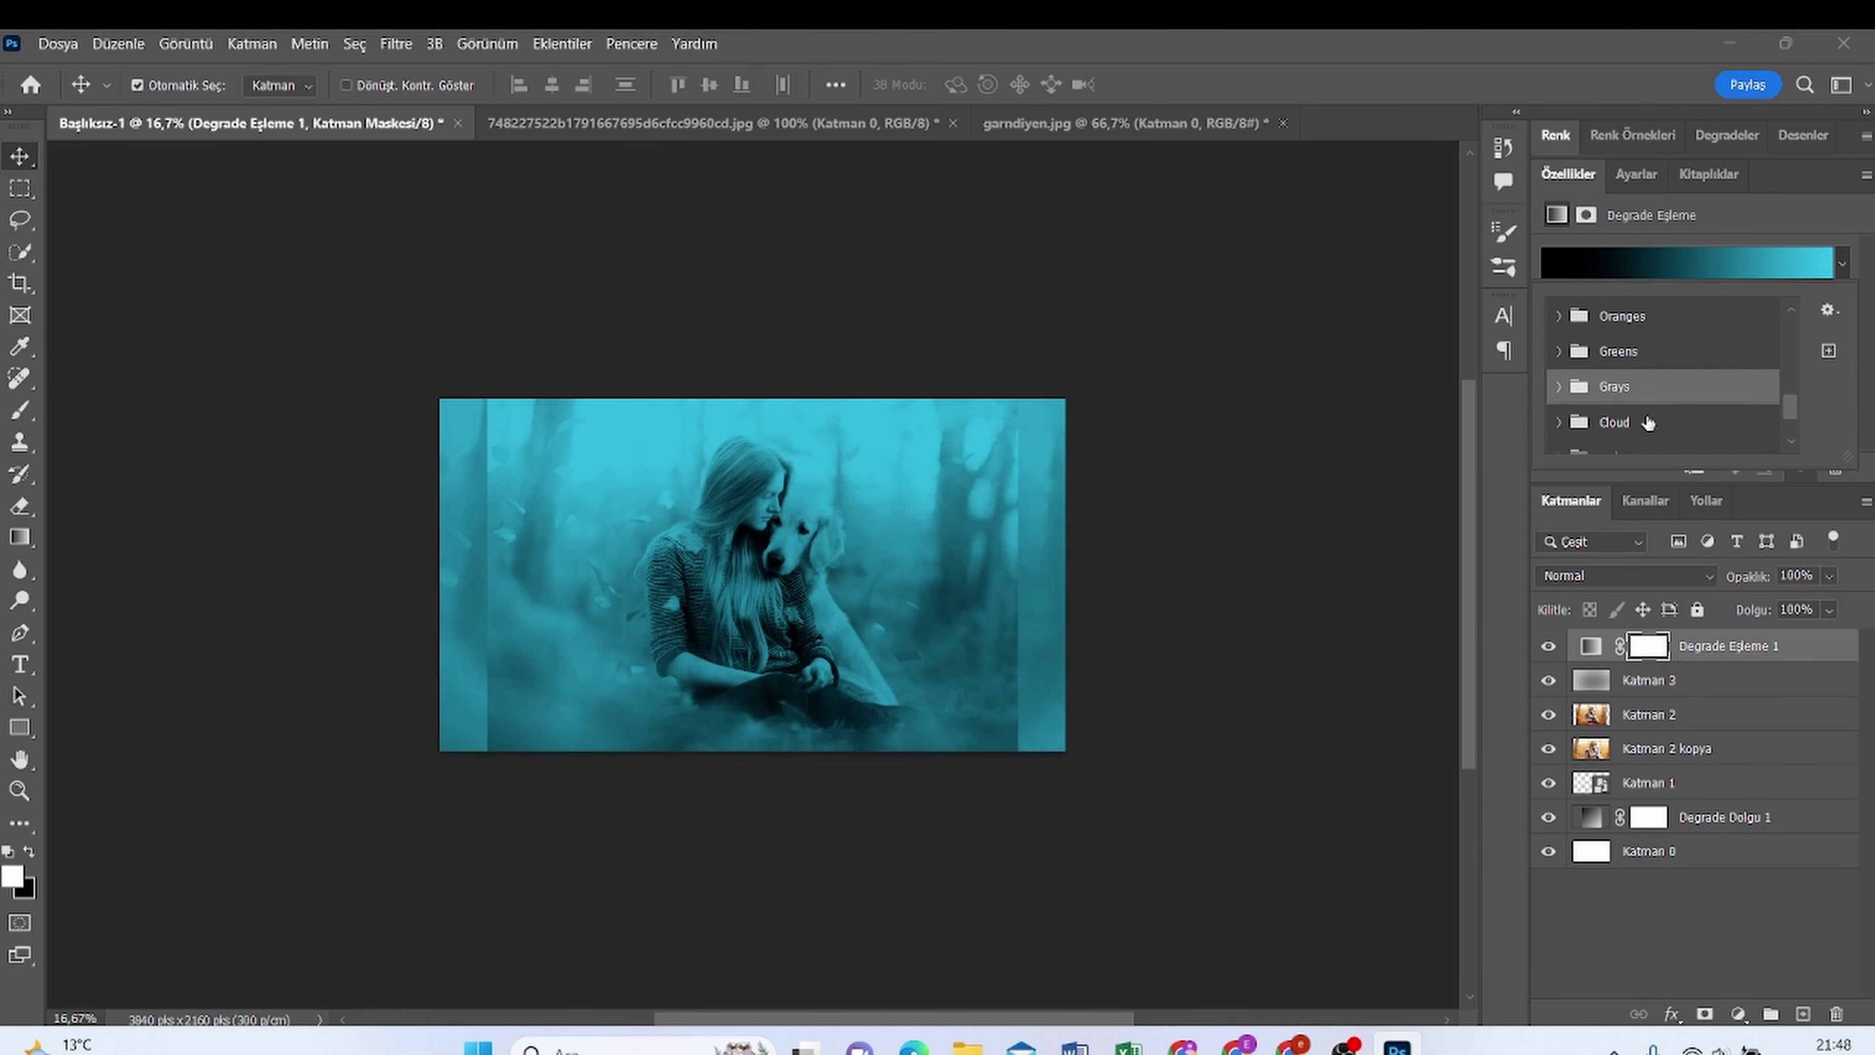
click(1560, 387)
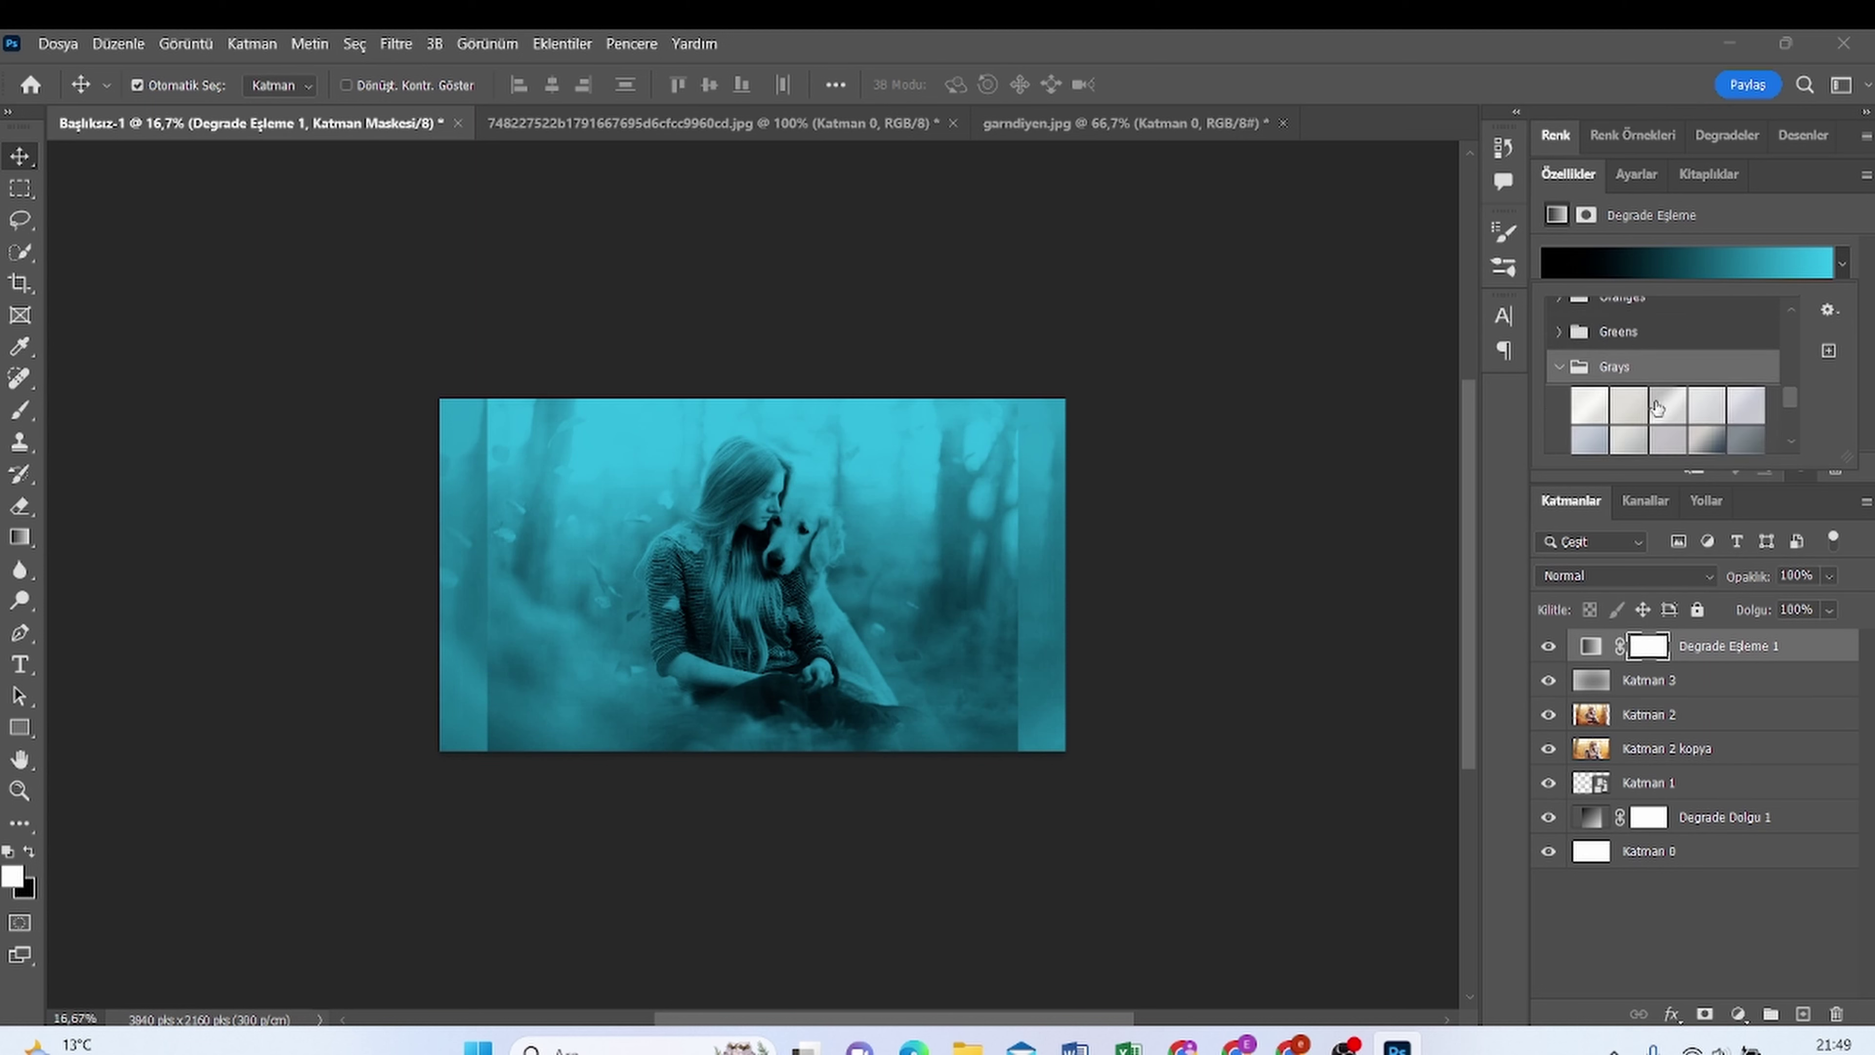
click(1654, 402)
click(1627, 406)
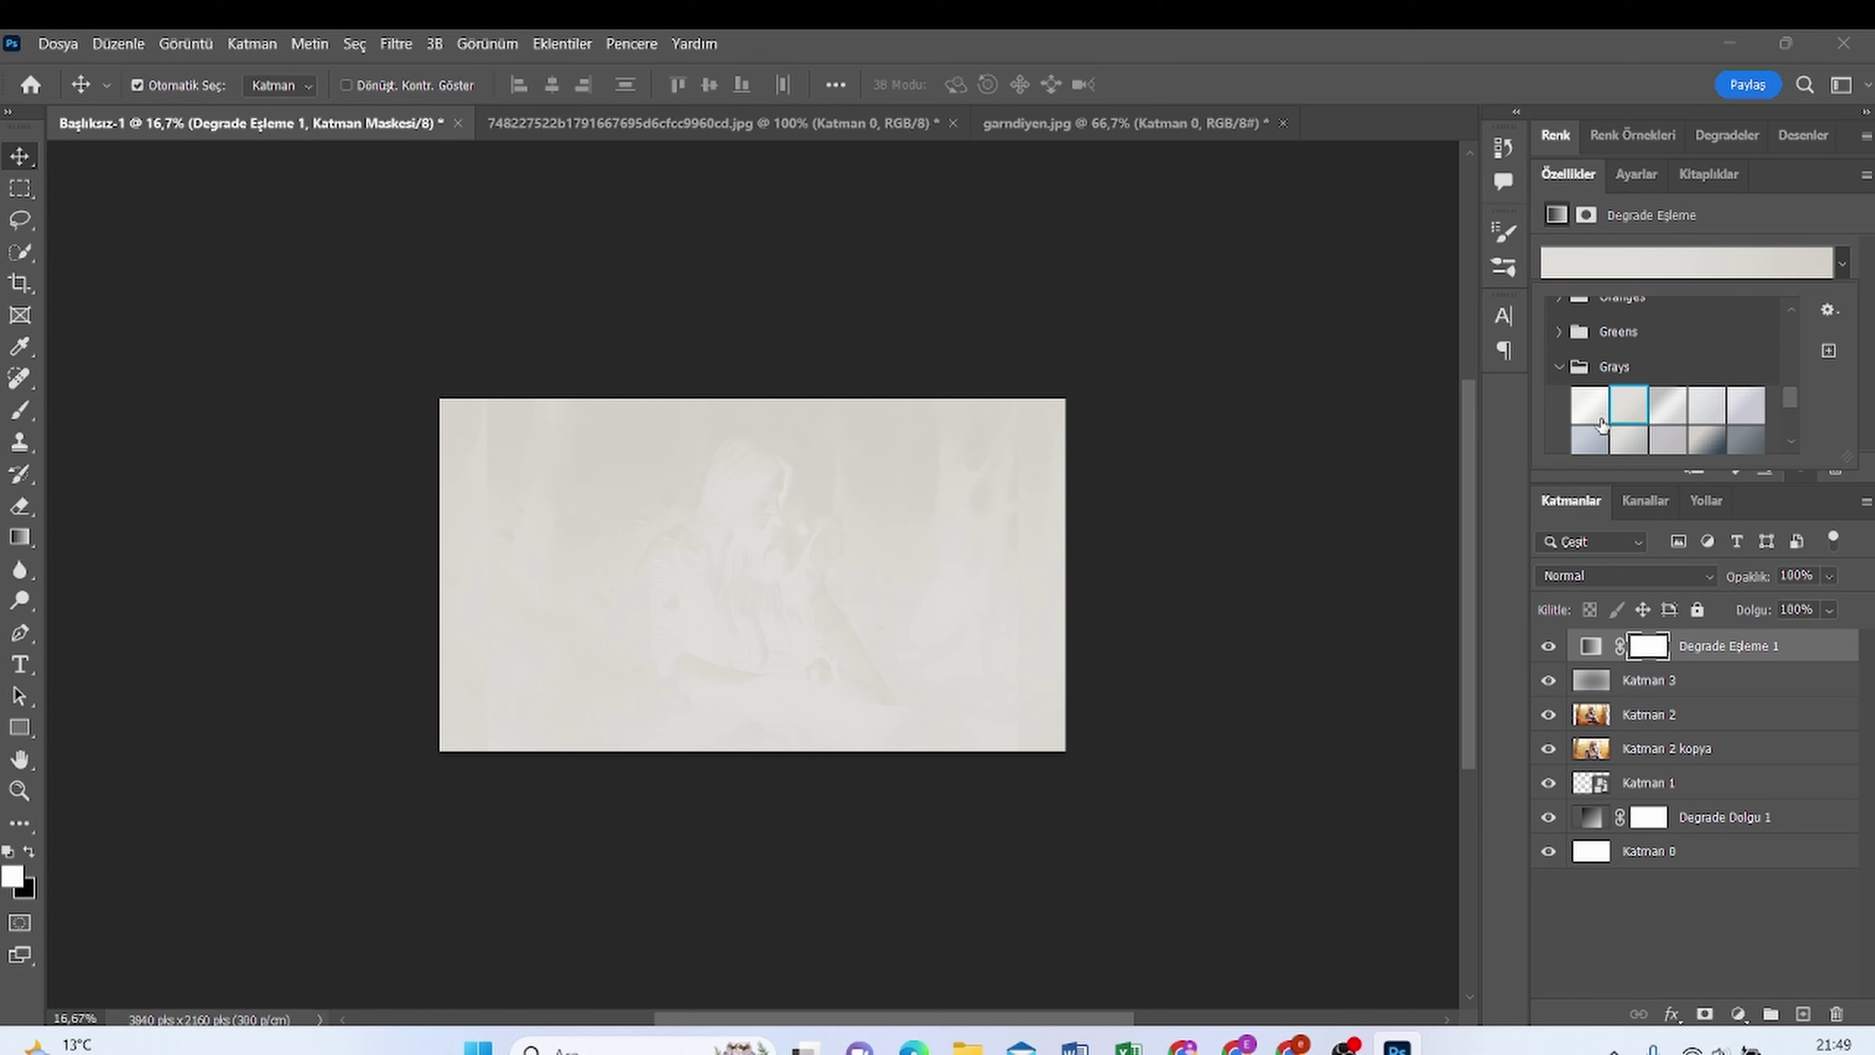
scroll(1600, 424, down, 1)
click(1705, 389)
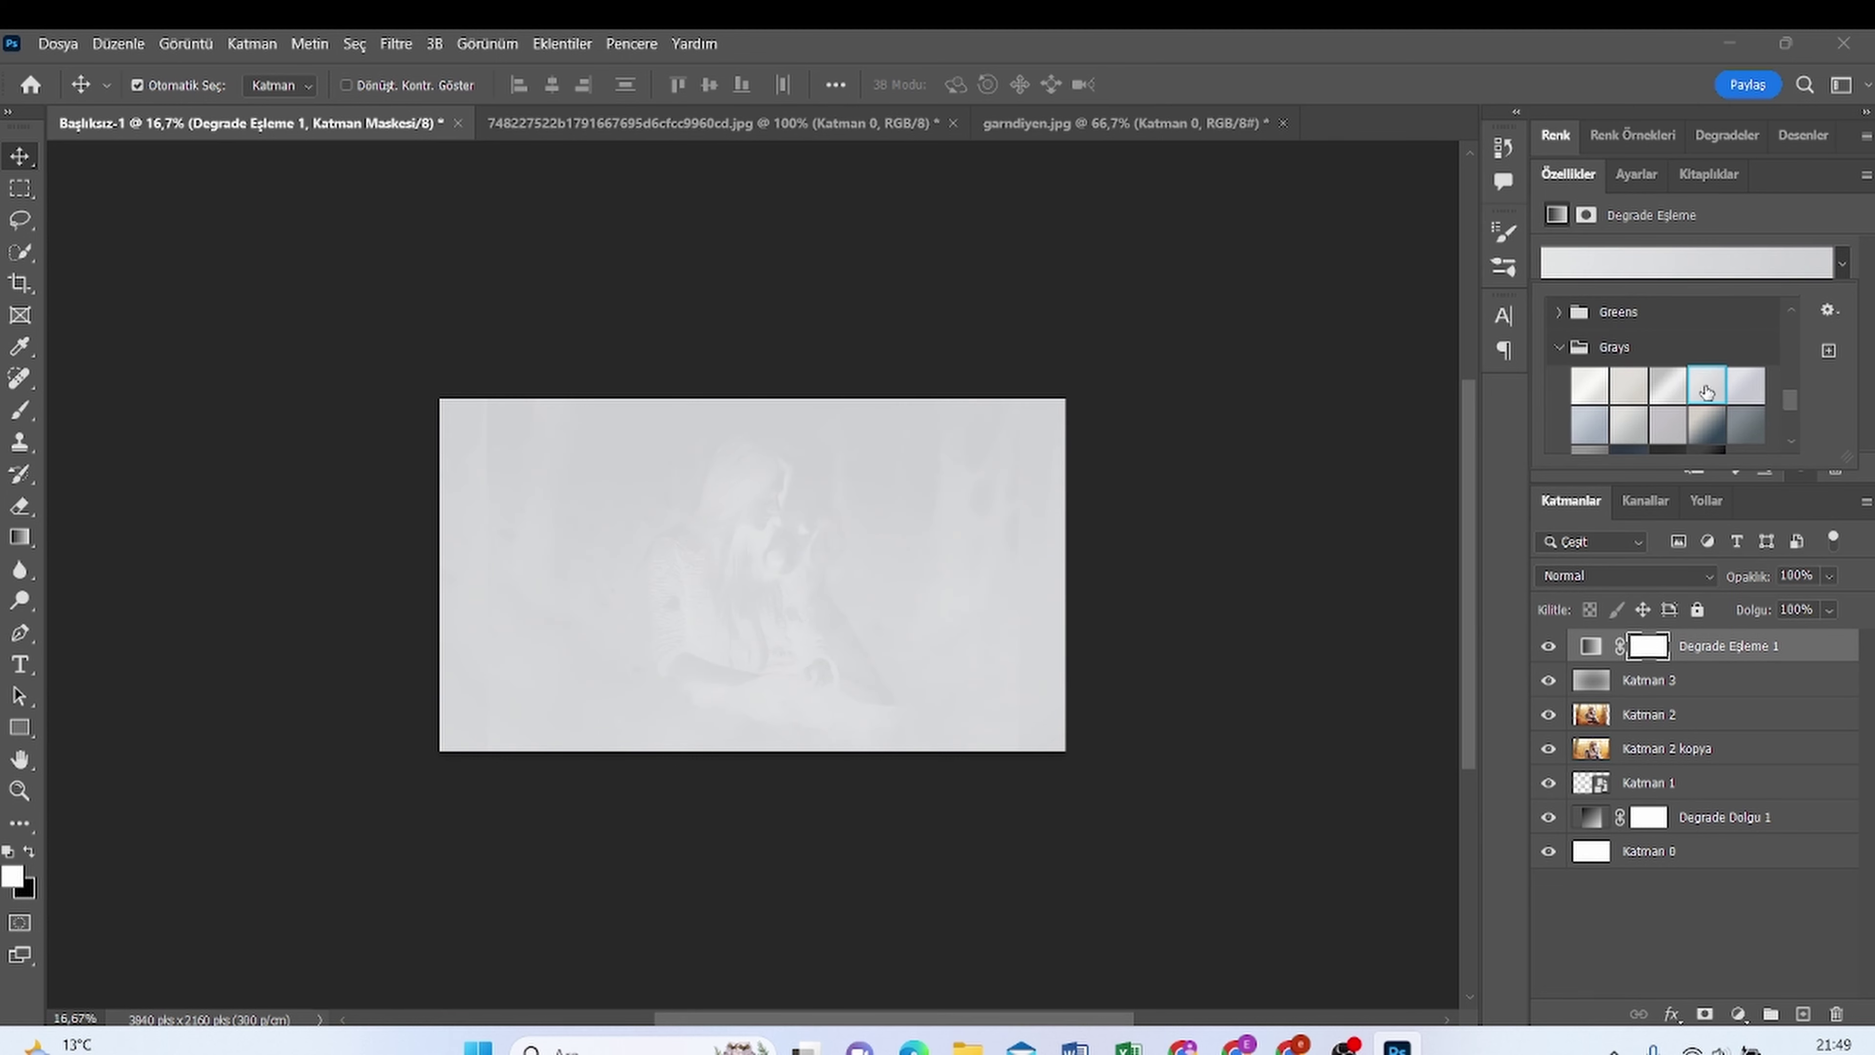
Apply the Black, White preset from the Basics group to the gradient map
scroll(1698, 392, up, 5)
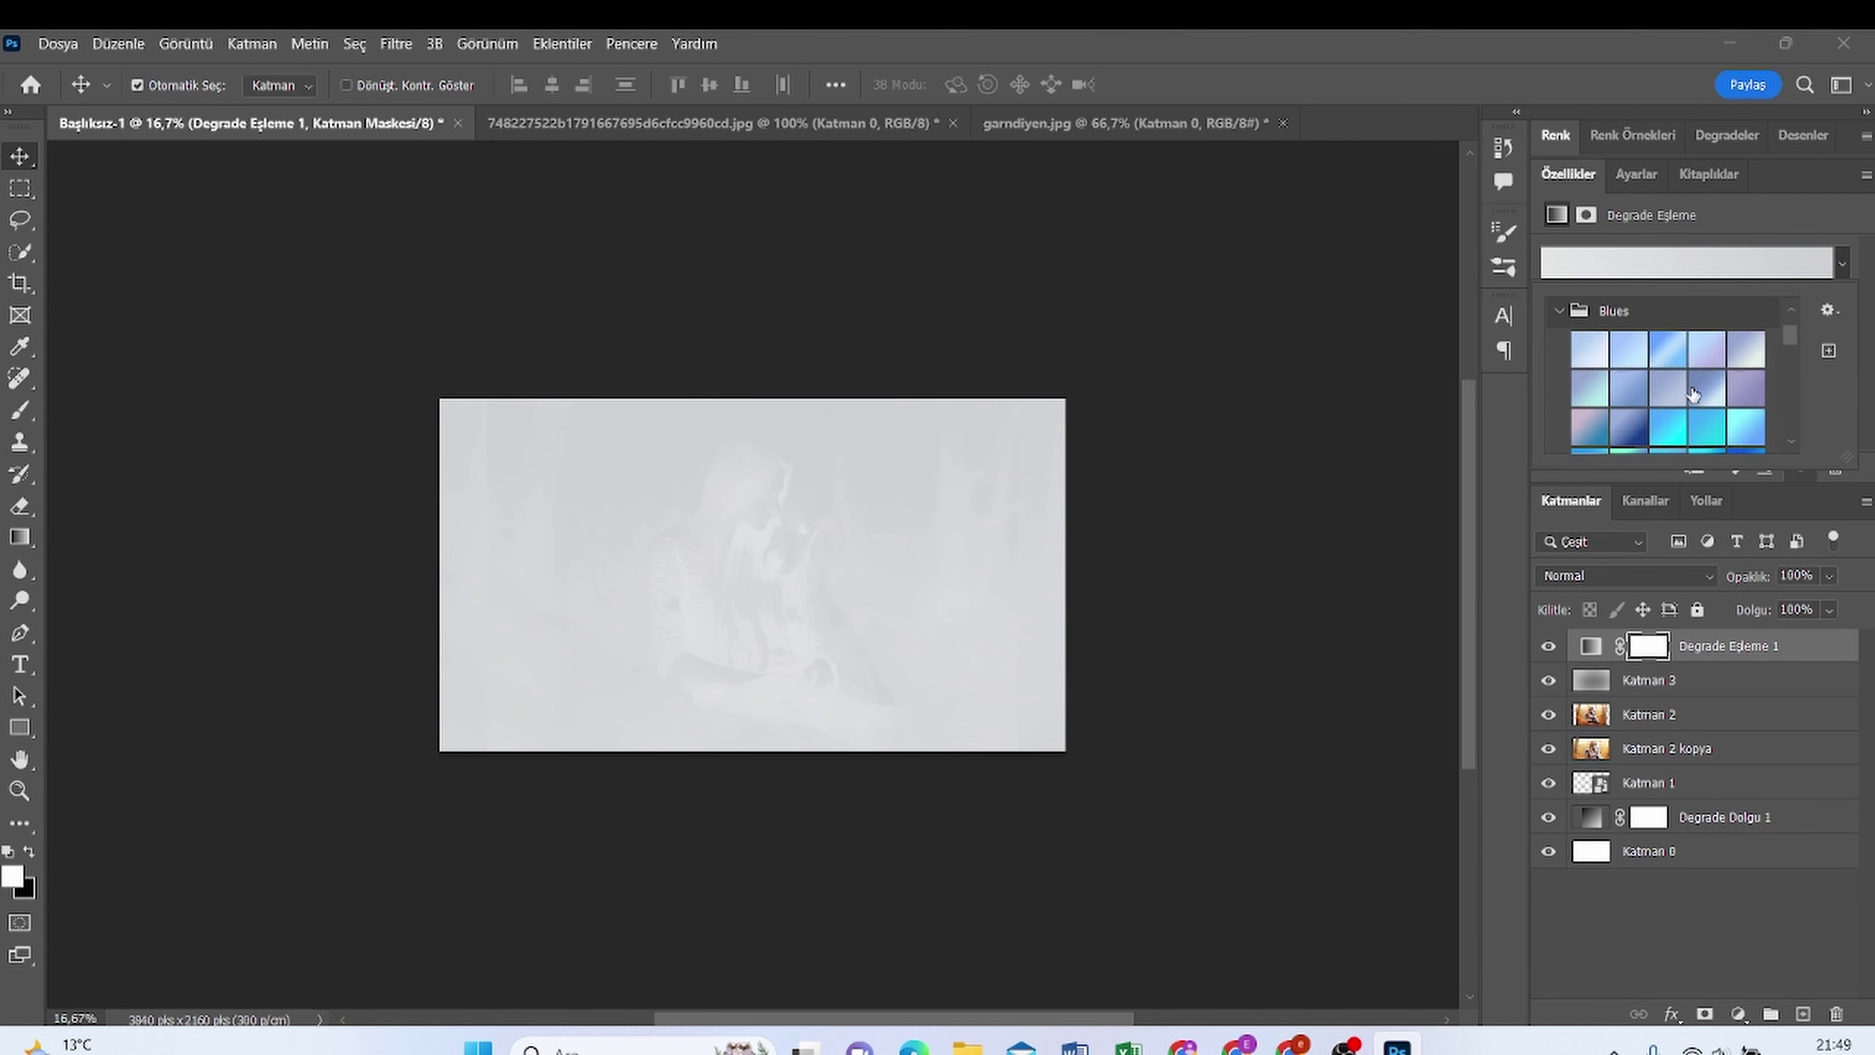
scroll(1692, 393, up, 2)
click(1668, 354)
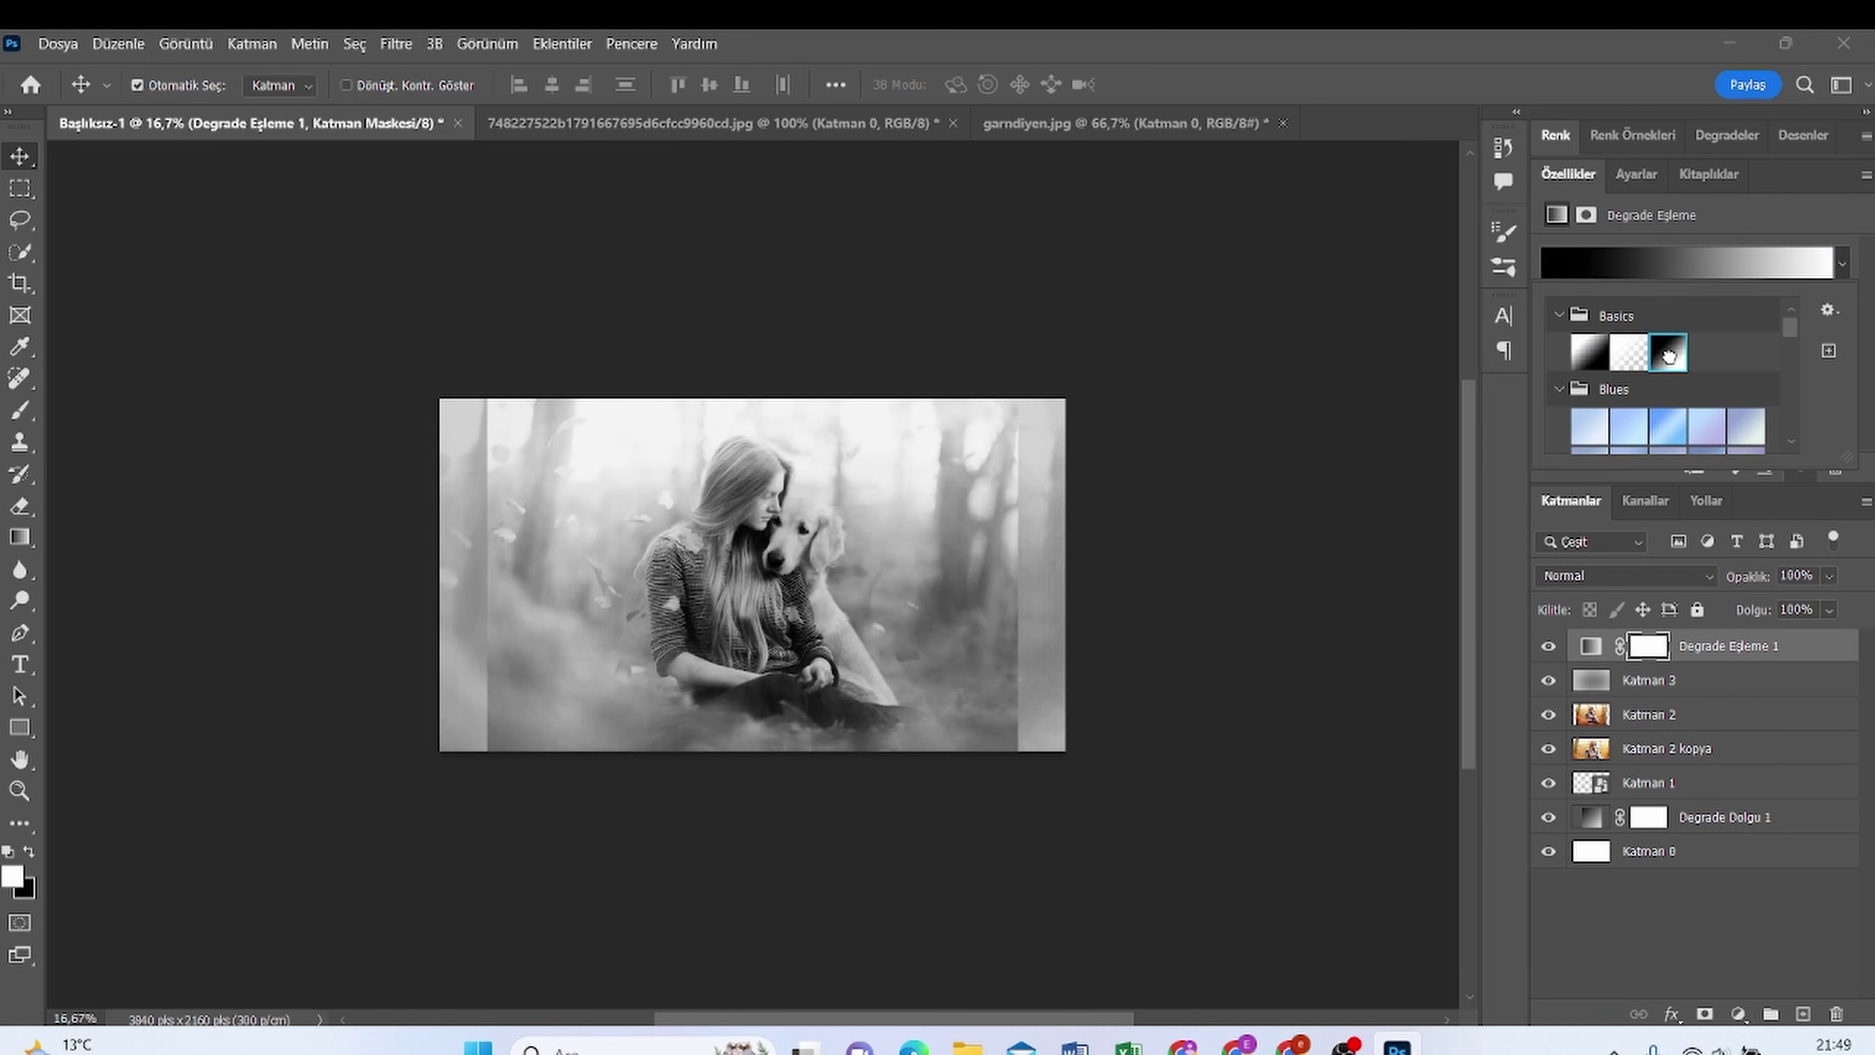
Set the brightness of the gradient map's black color stop to 60%
click(1761, 277)
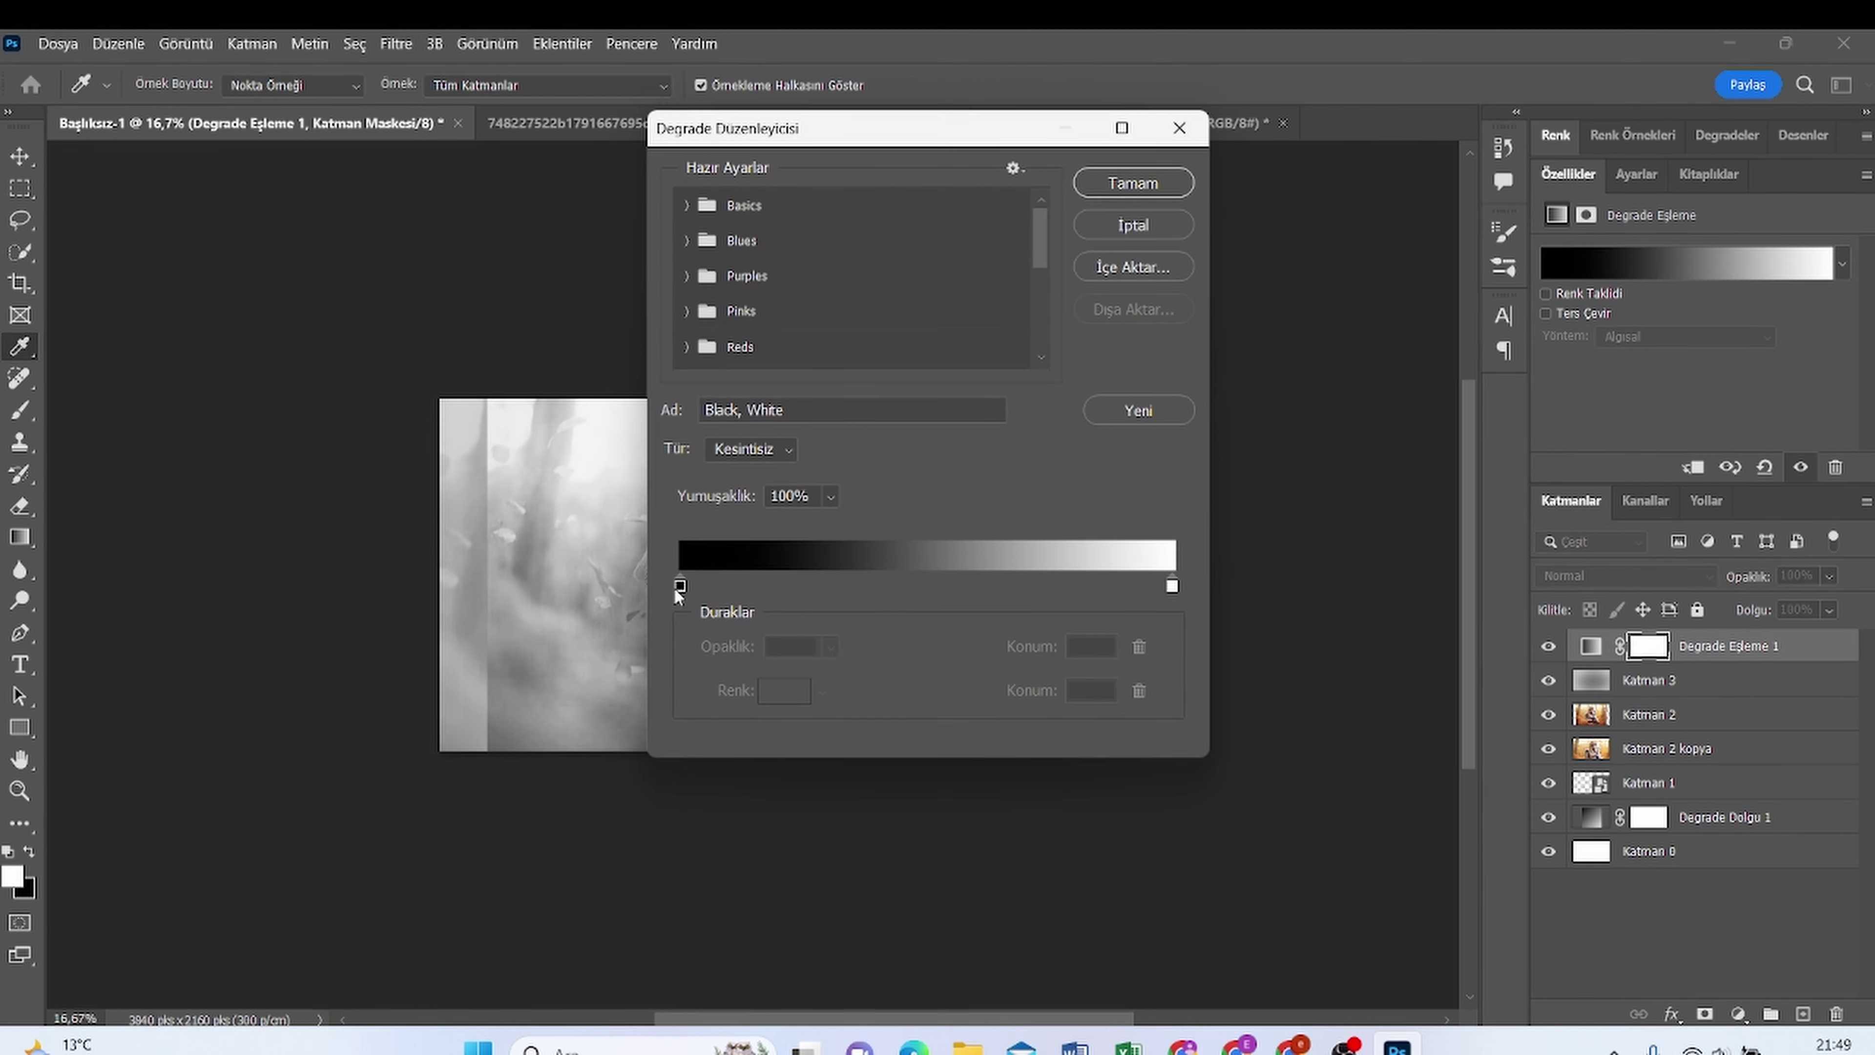
click(678, 585)
click(788, 690)
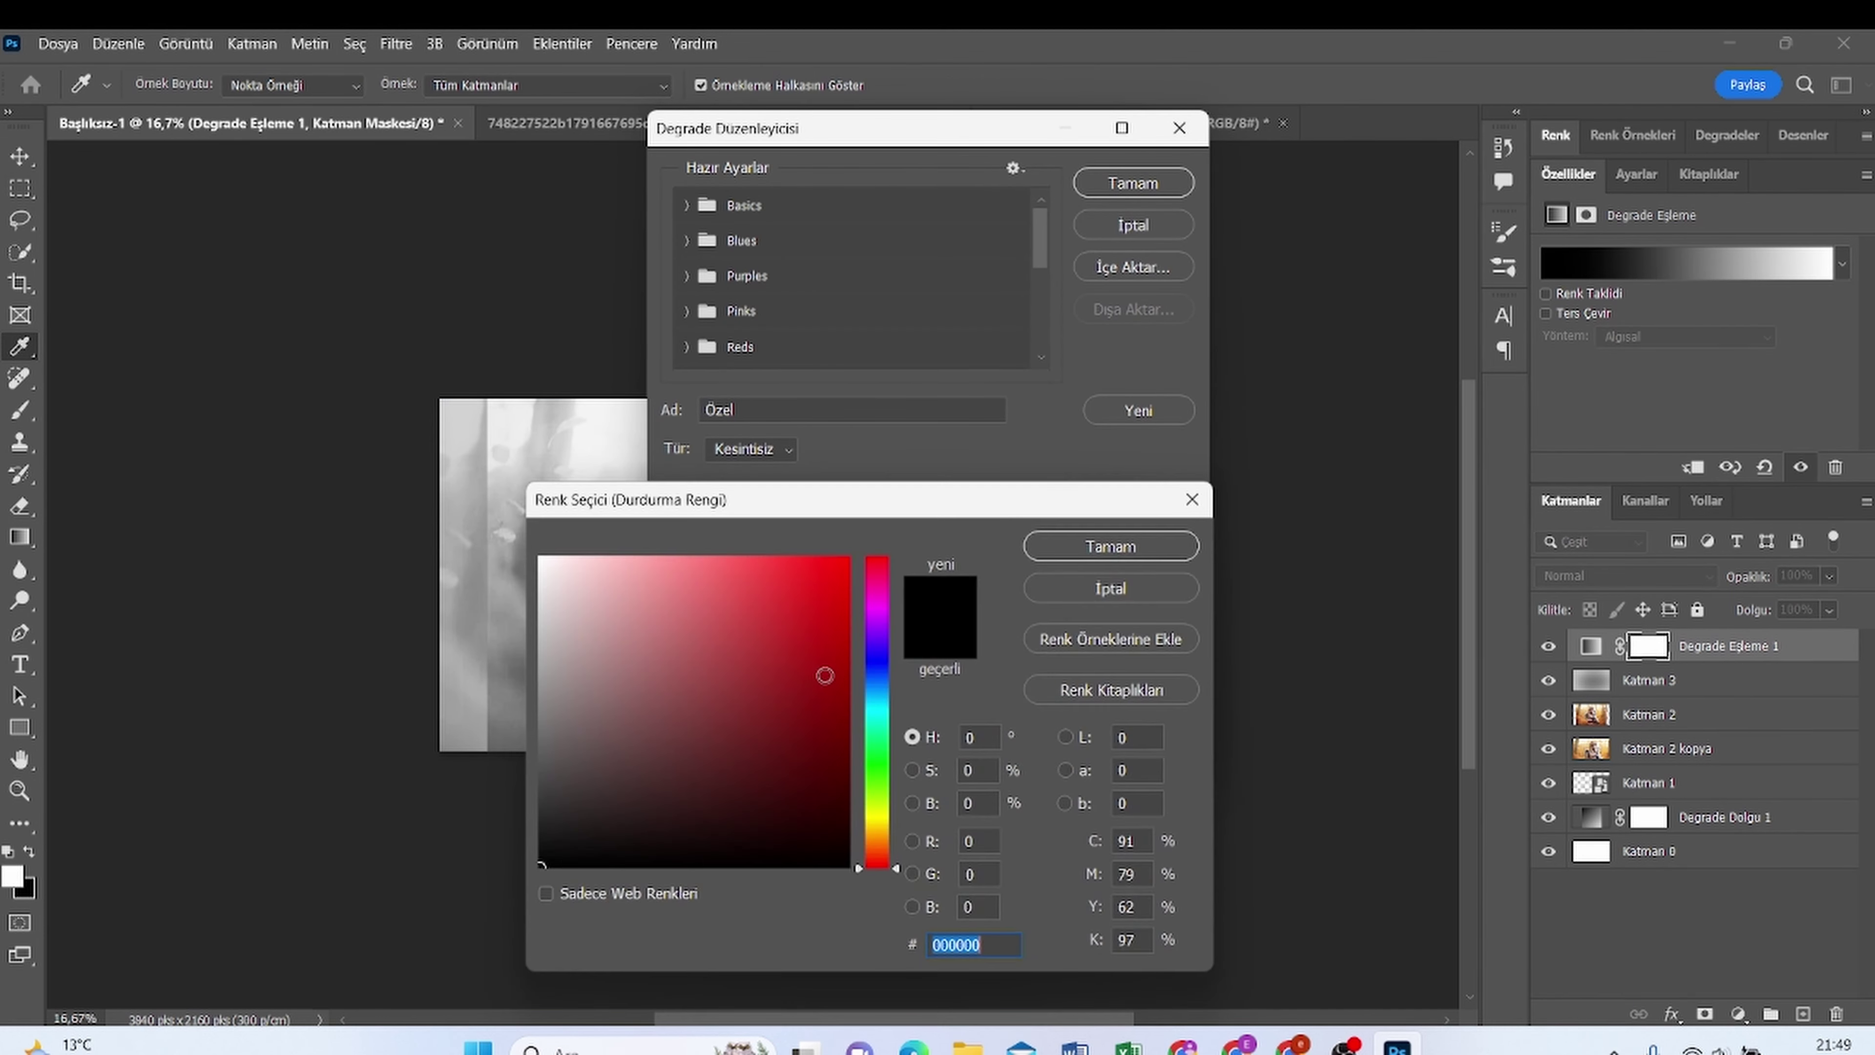
click(976, 803)
text(60)
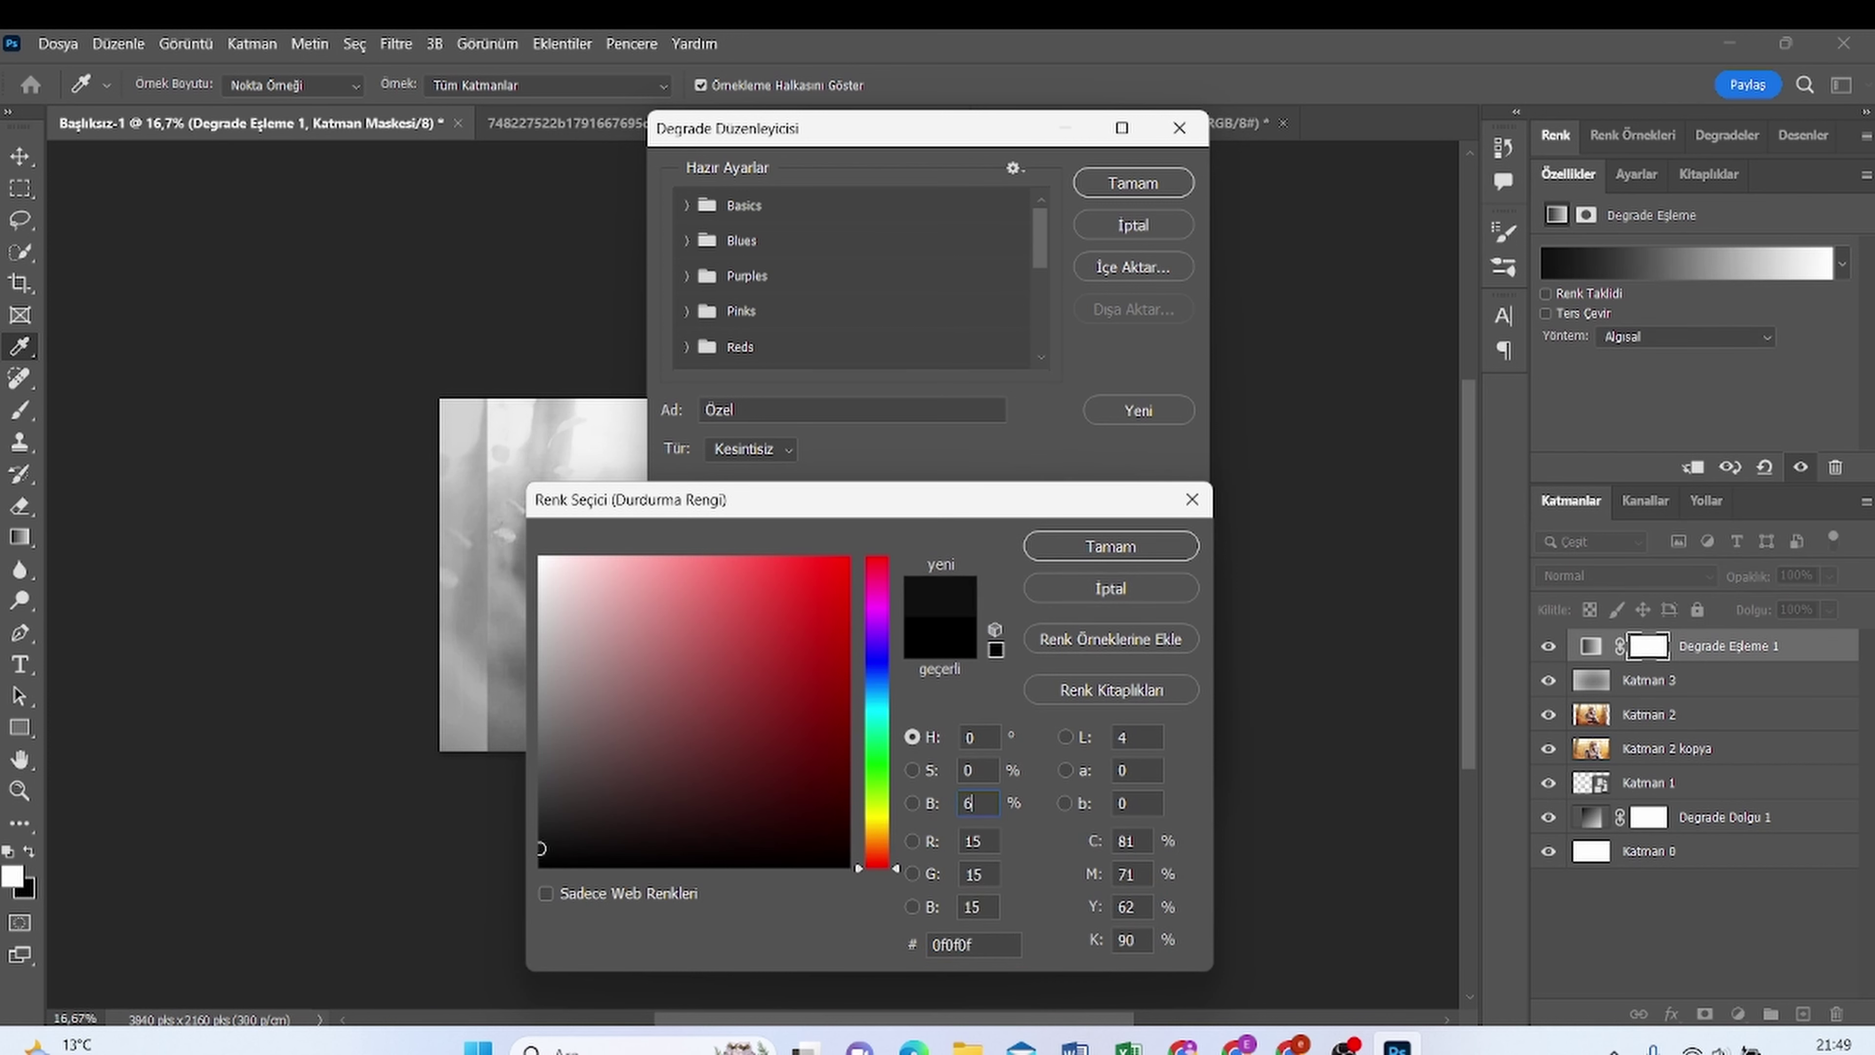
click(1085, 550)
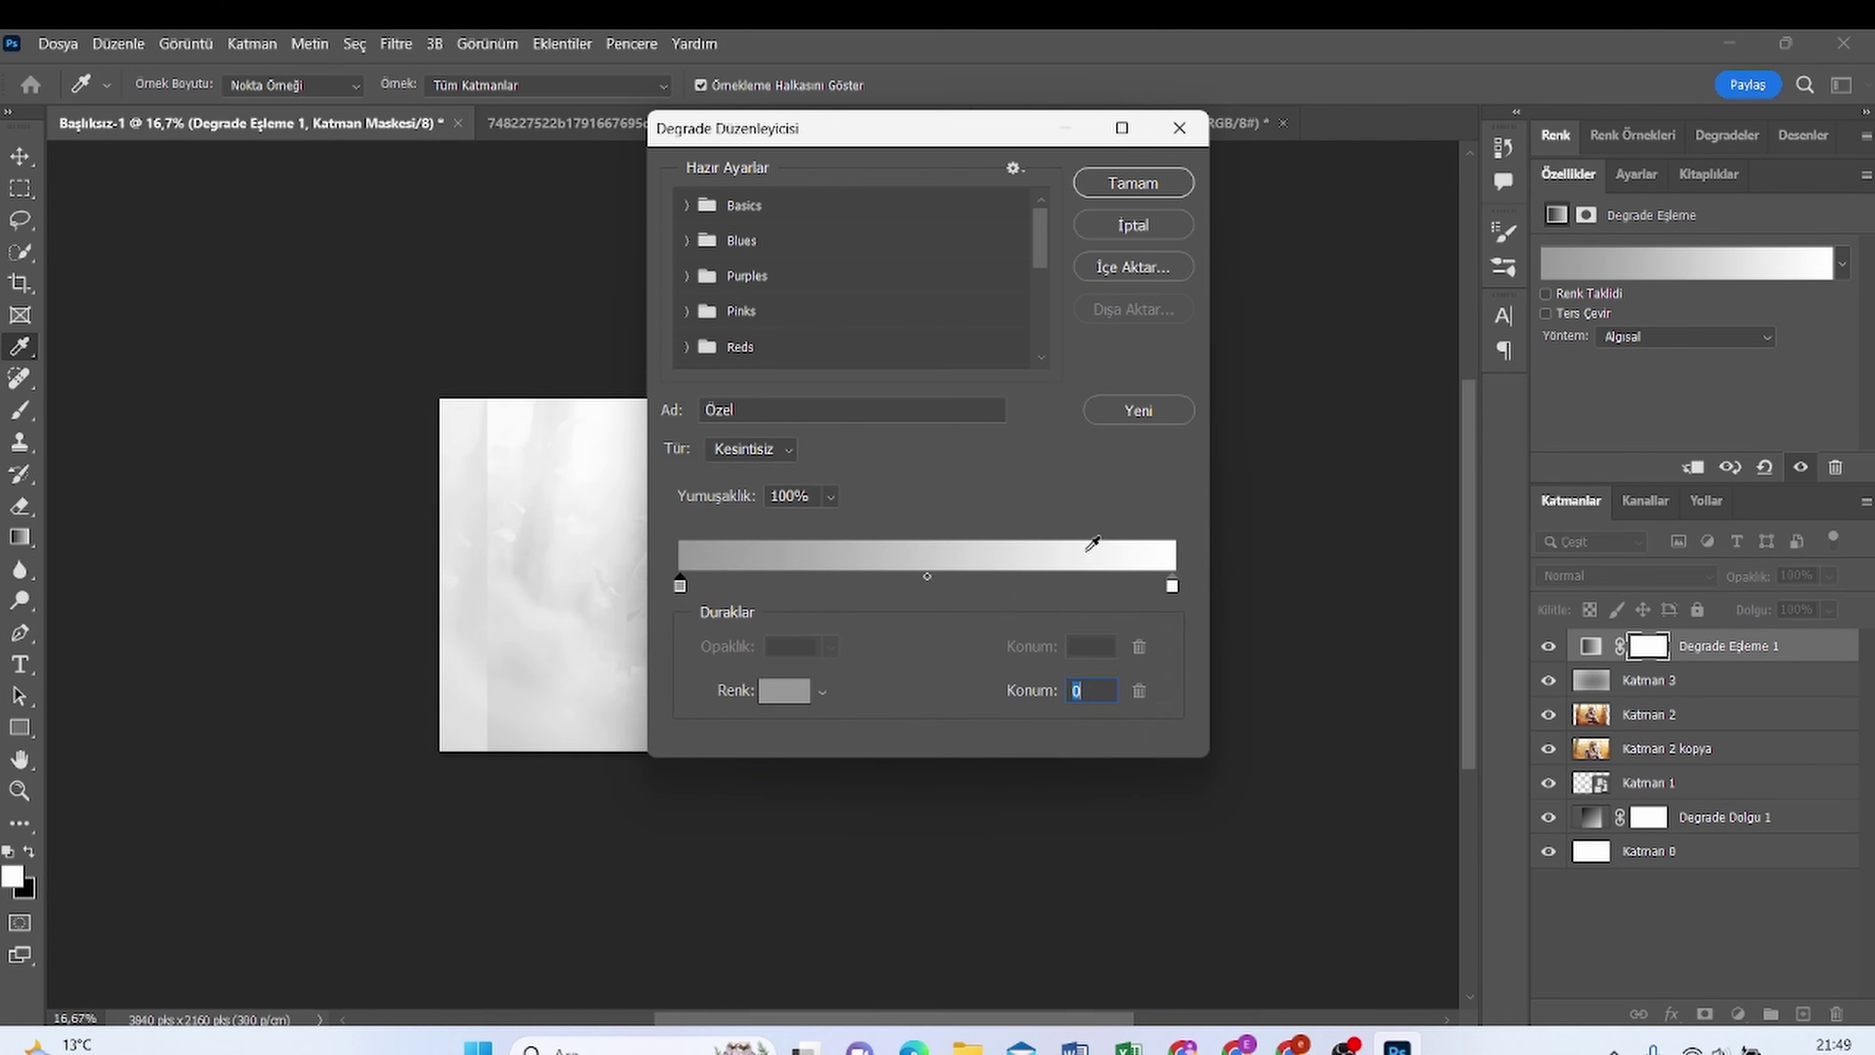
Set the brightness of the gradient map's white color stop to 40% and confirm the gradient
double_click(1172, 588)
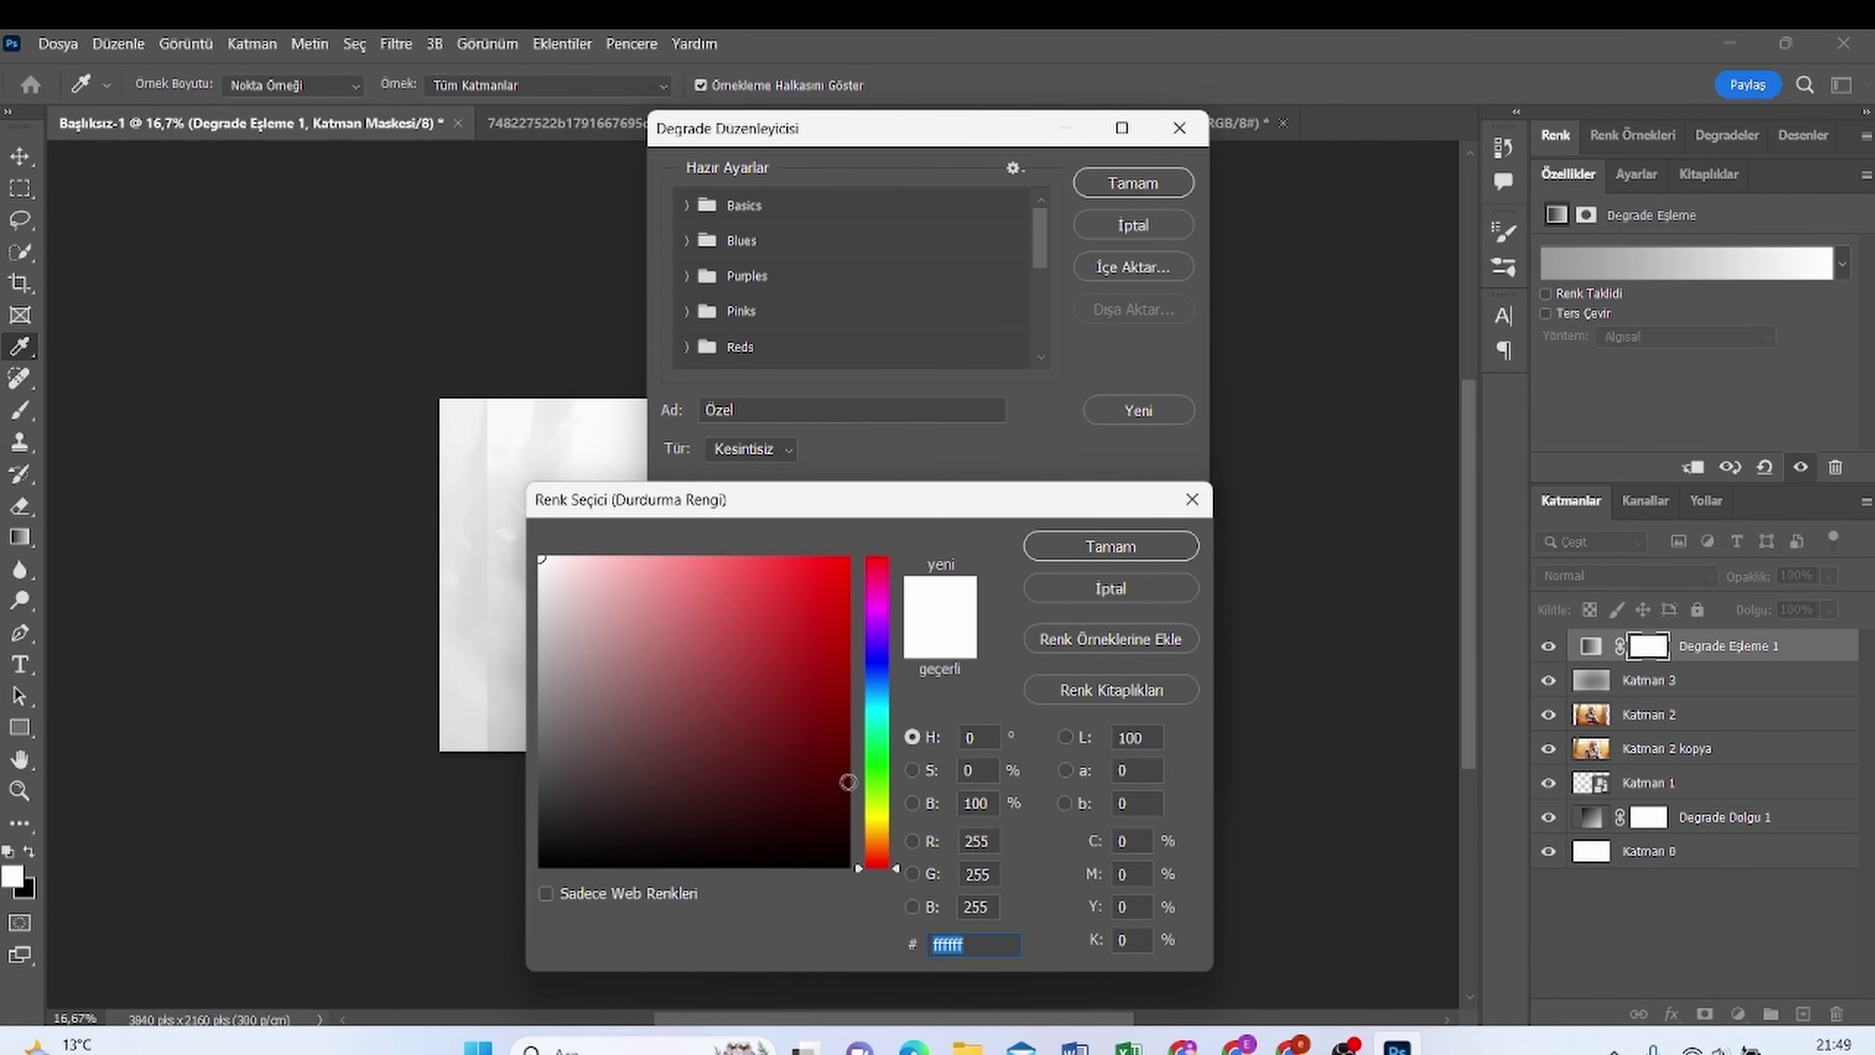
click(970, 802)
text(40)
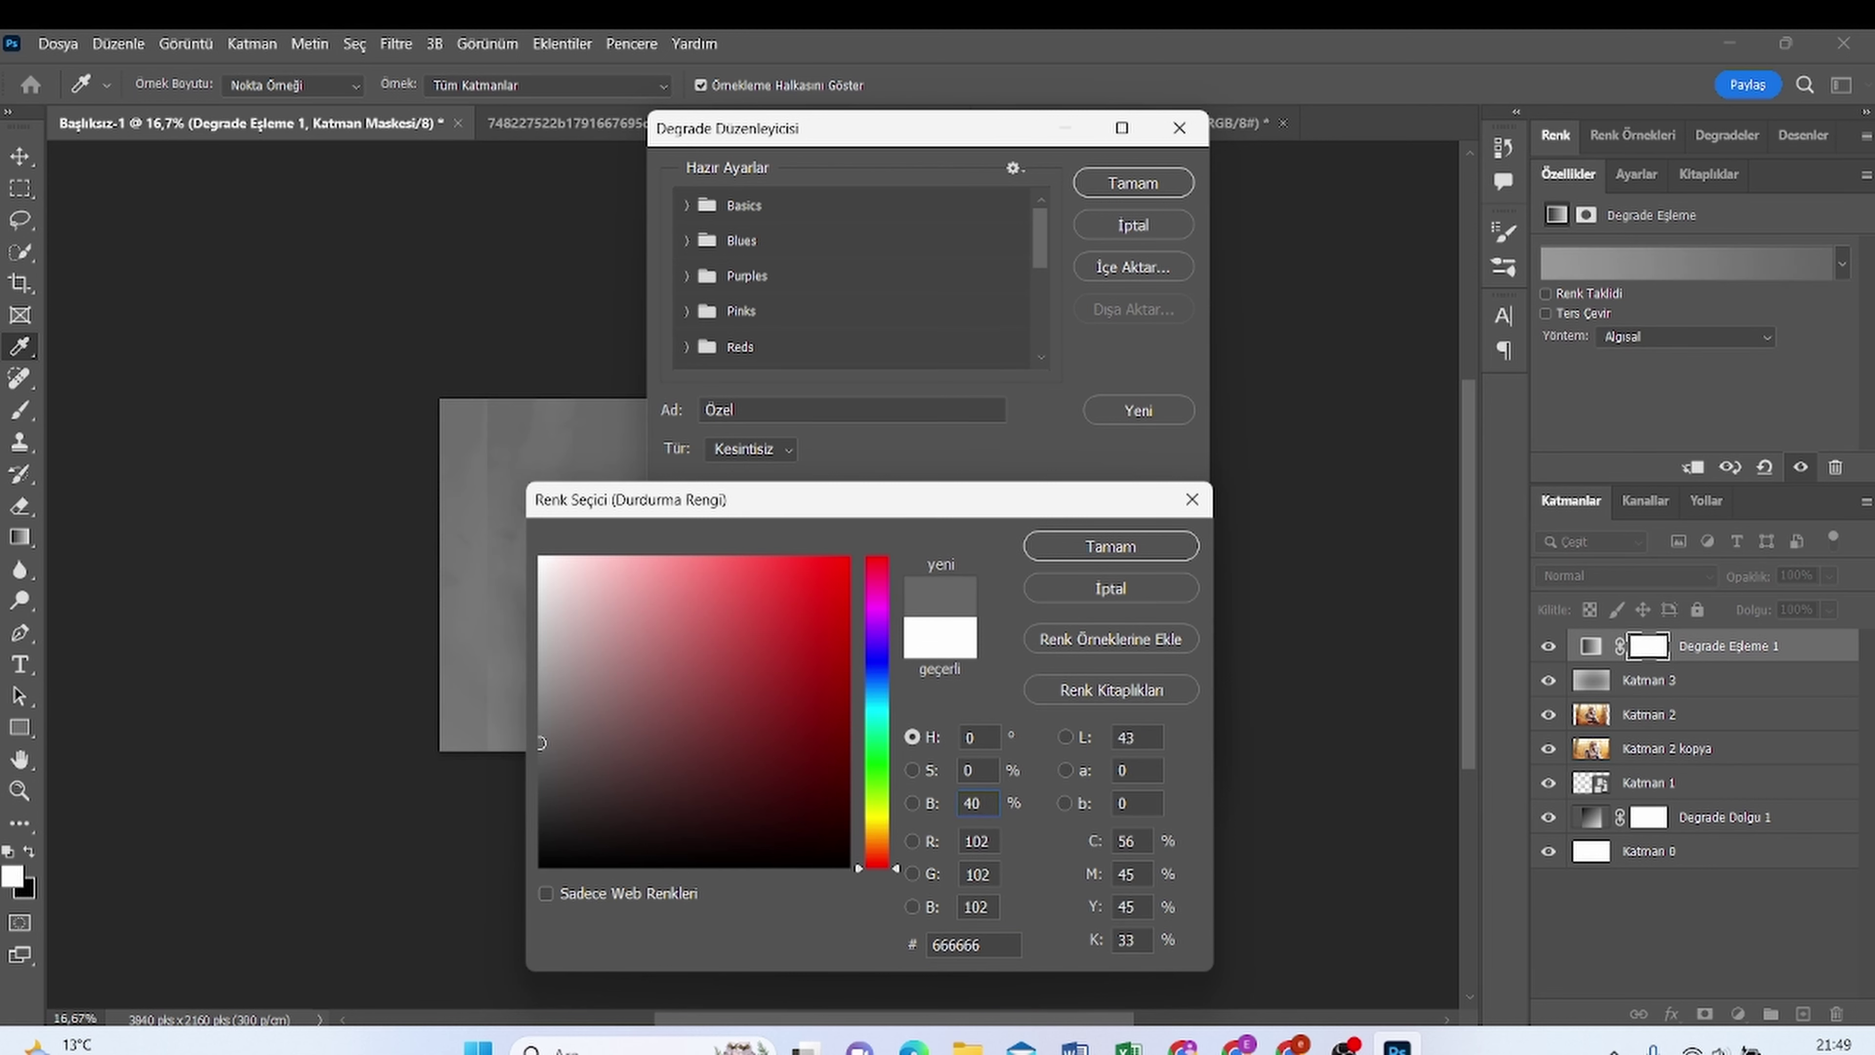
click(1158, 554)
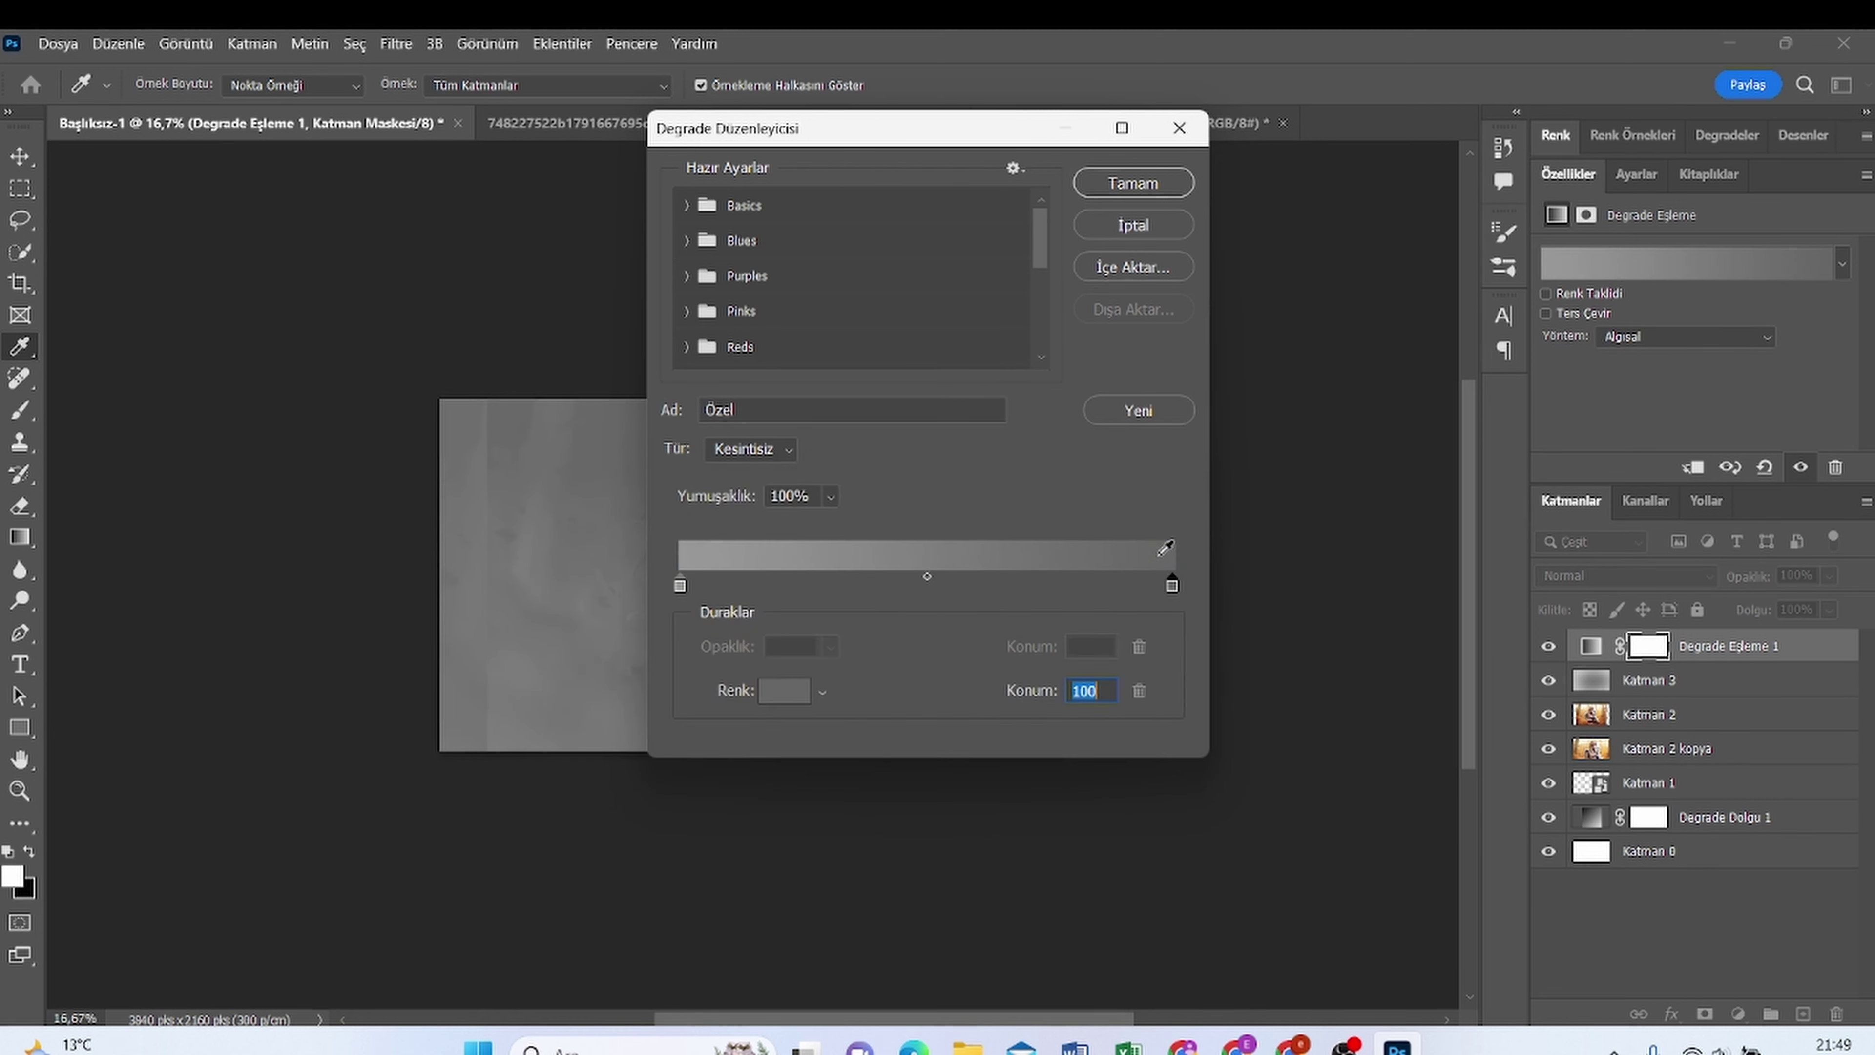
click(1133, 188)
click(1134, 229)
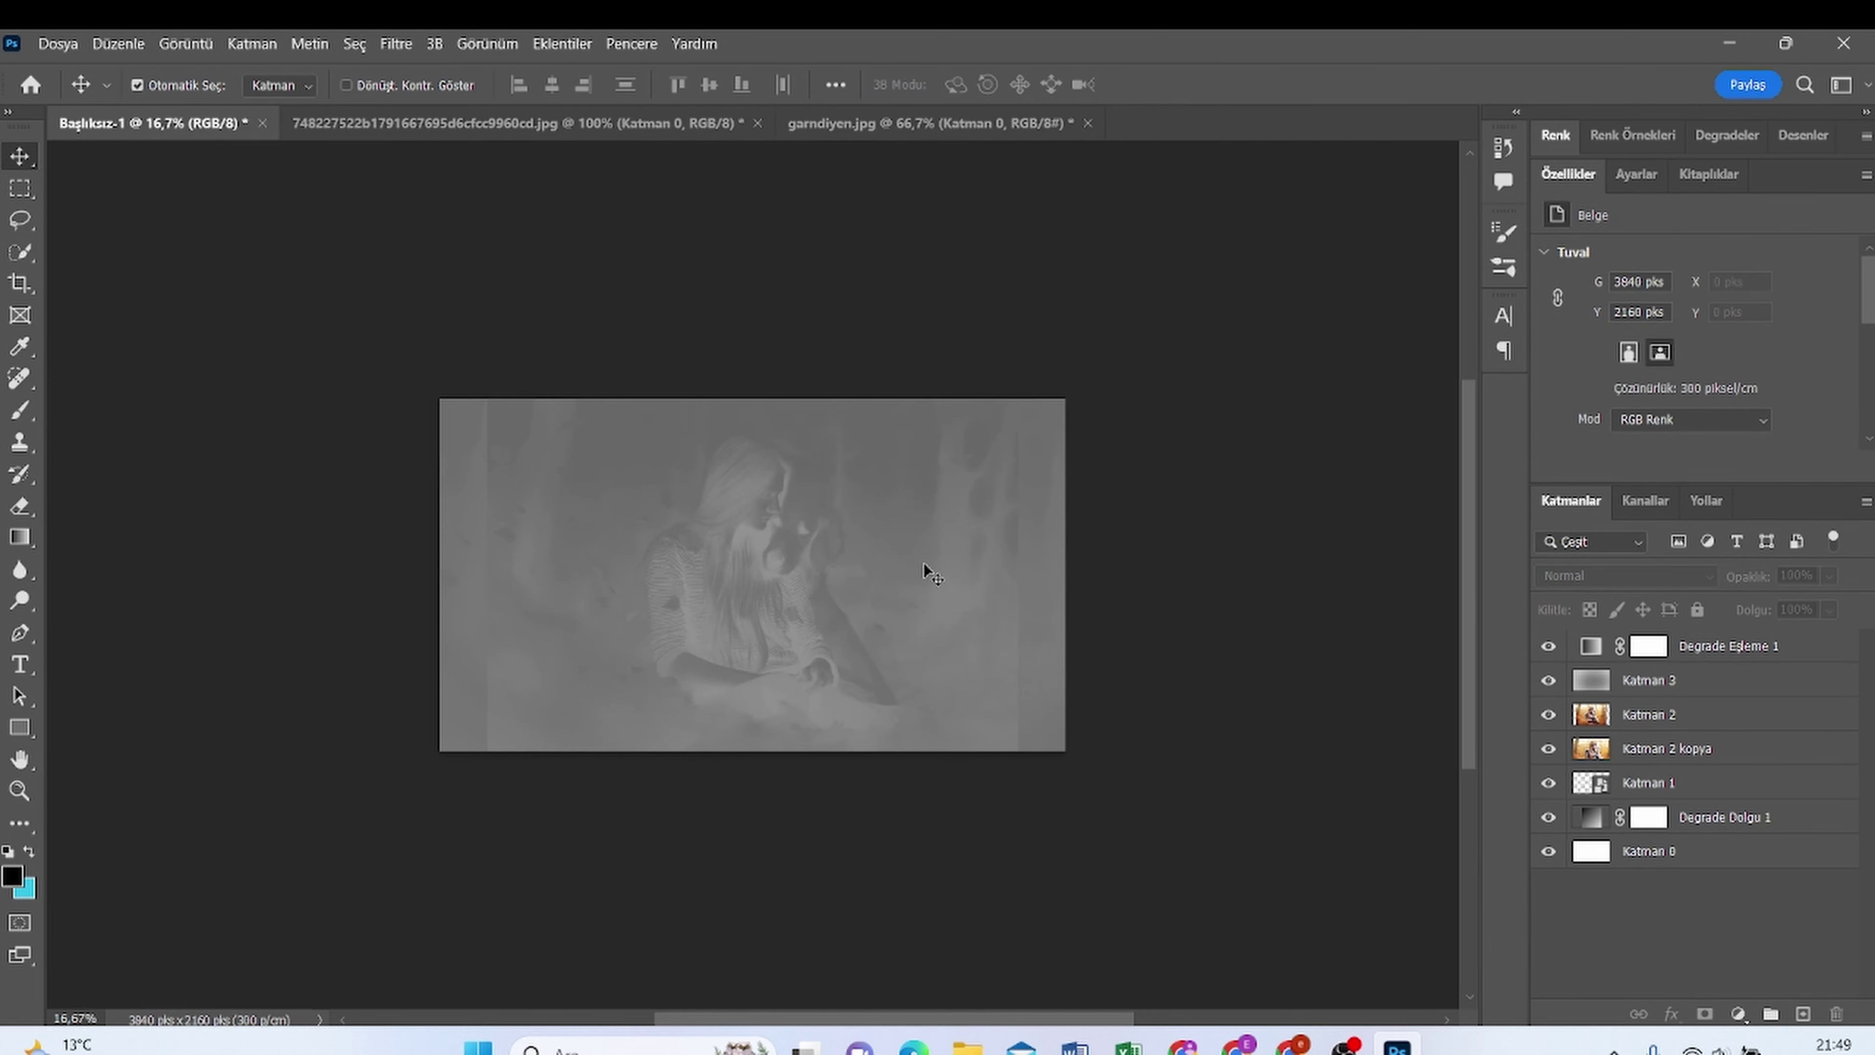
Preview the image without Degrade Eşleme 1, move that layer directly below Katman 2, and duplicate Katman 2
click(1548, 647)
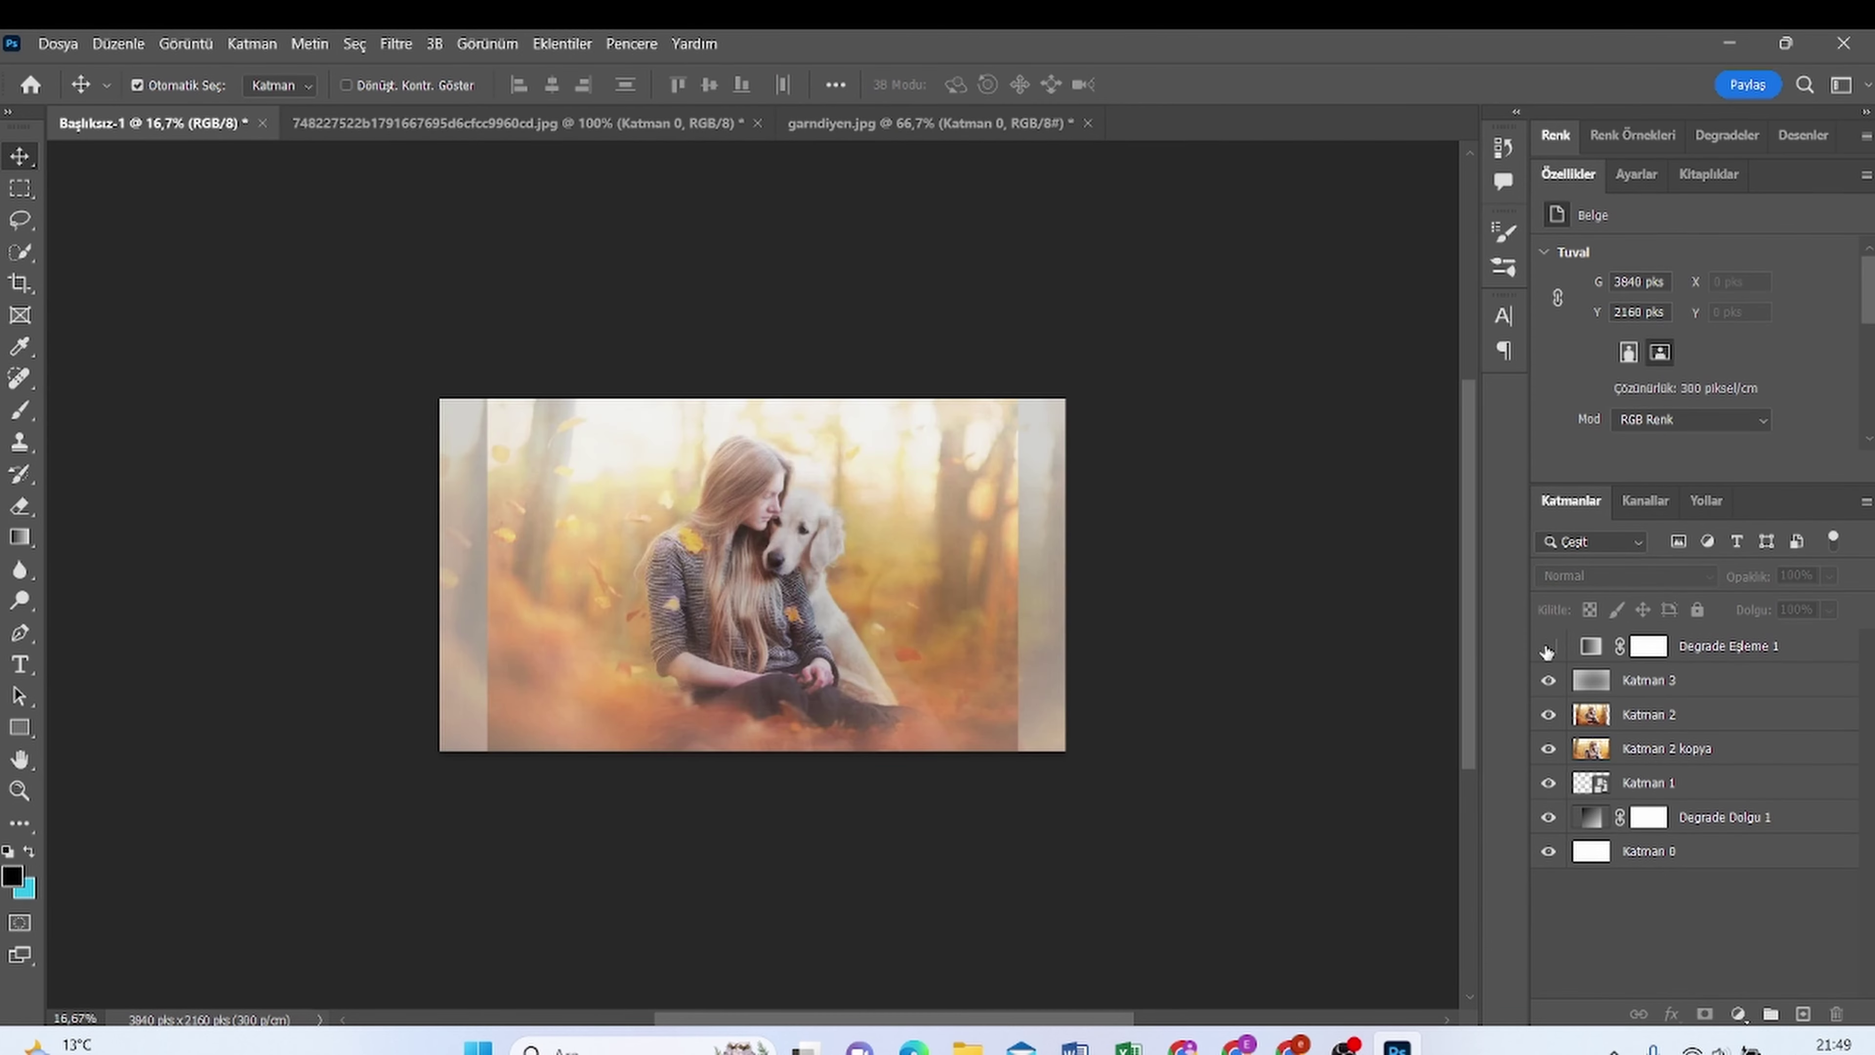
click(1547, 647)
drag(1767, 647, 1791, 729)
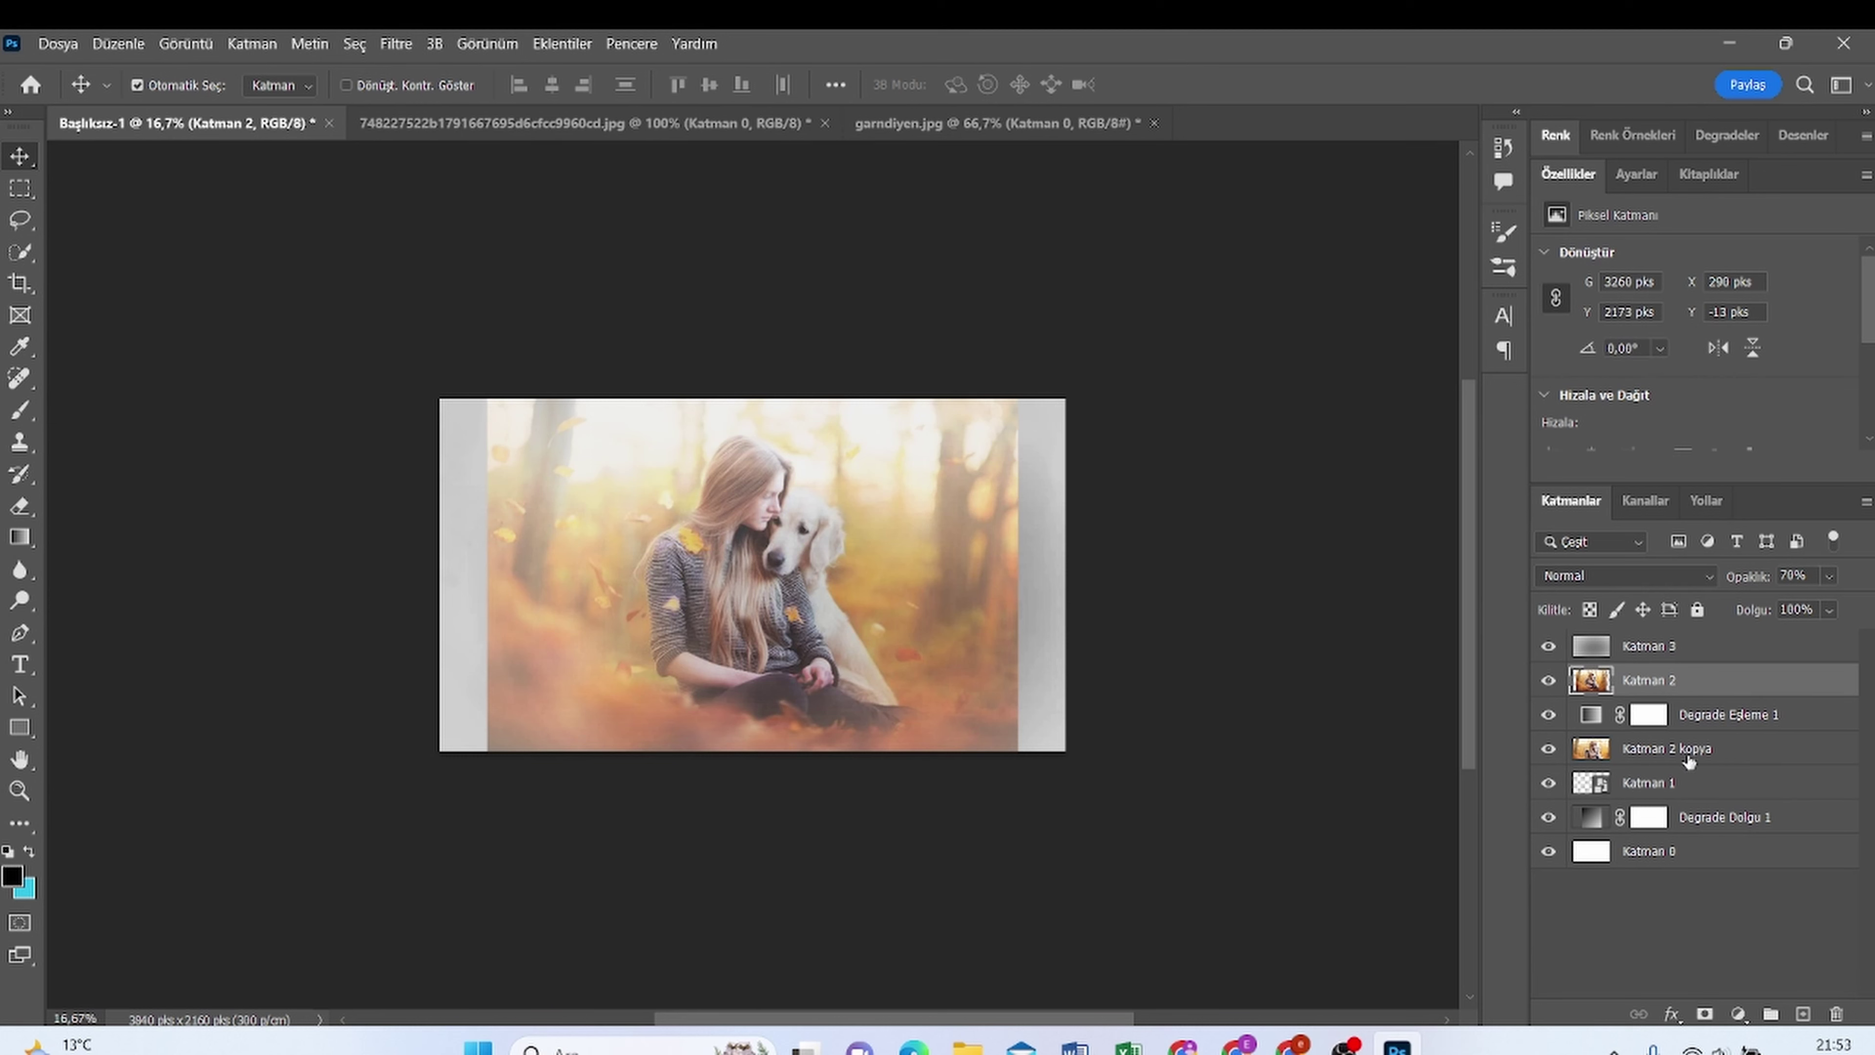
key(ctrl+j)
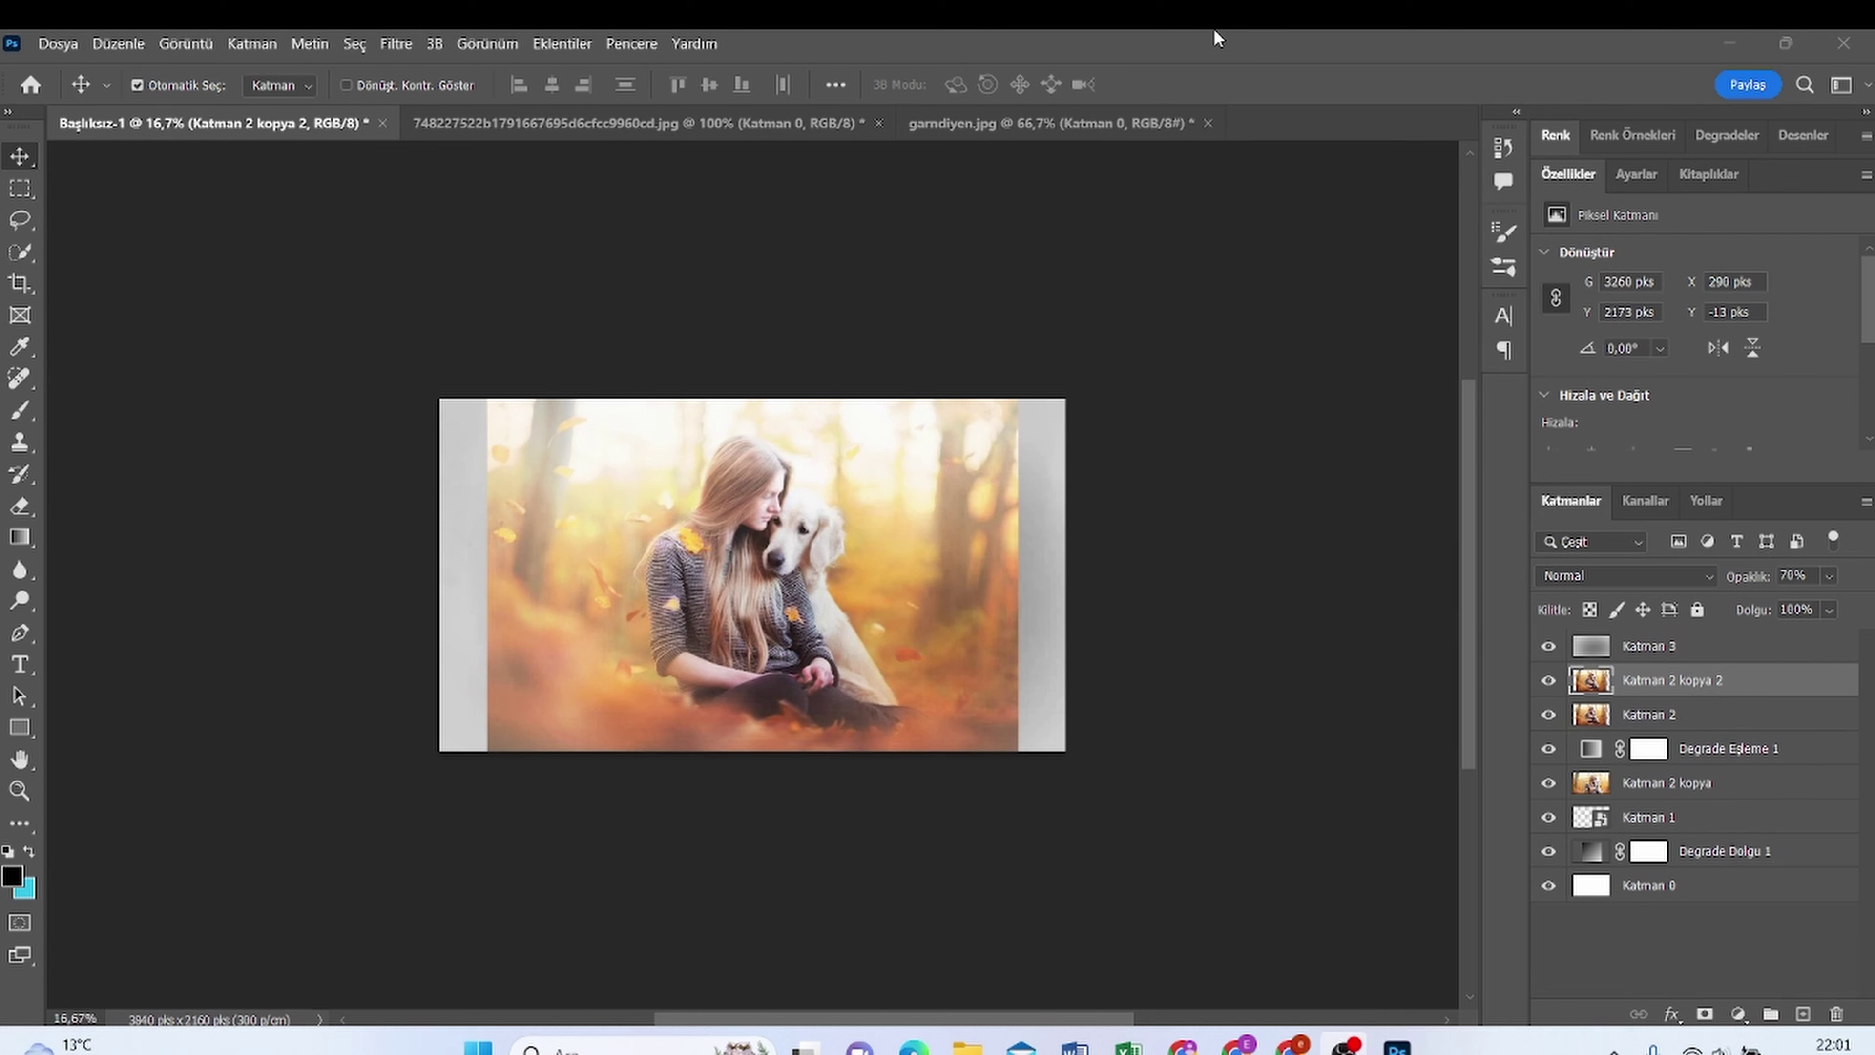
Draw a rectangular selection of about 2014 × 1413 px around the woman and dog, deselect it and reselect it
click(1203, 46)
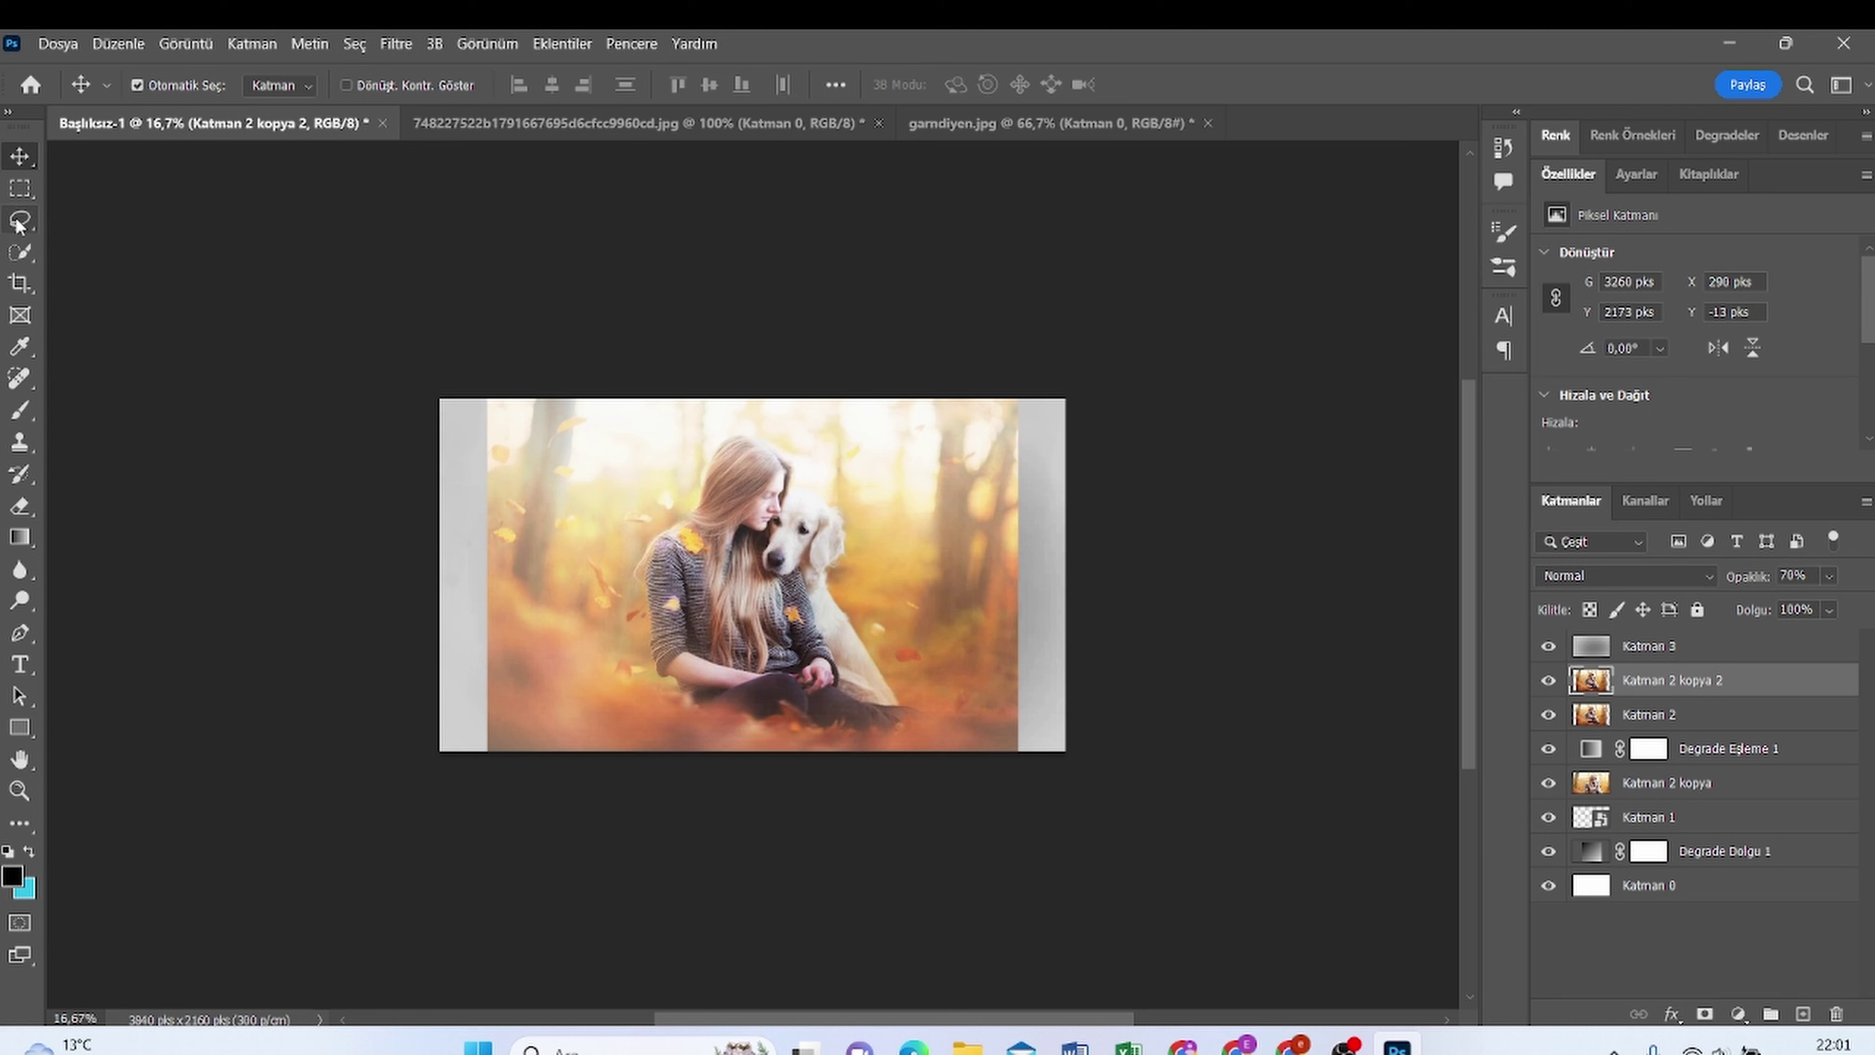
click(22, 193)
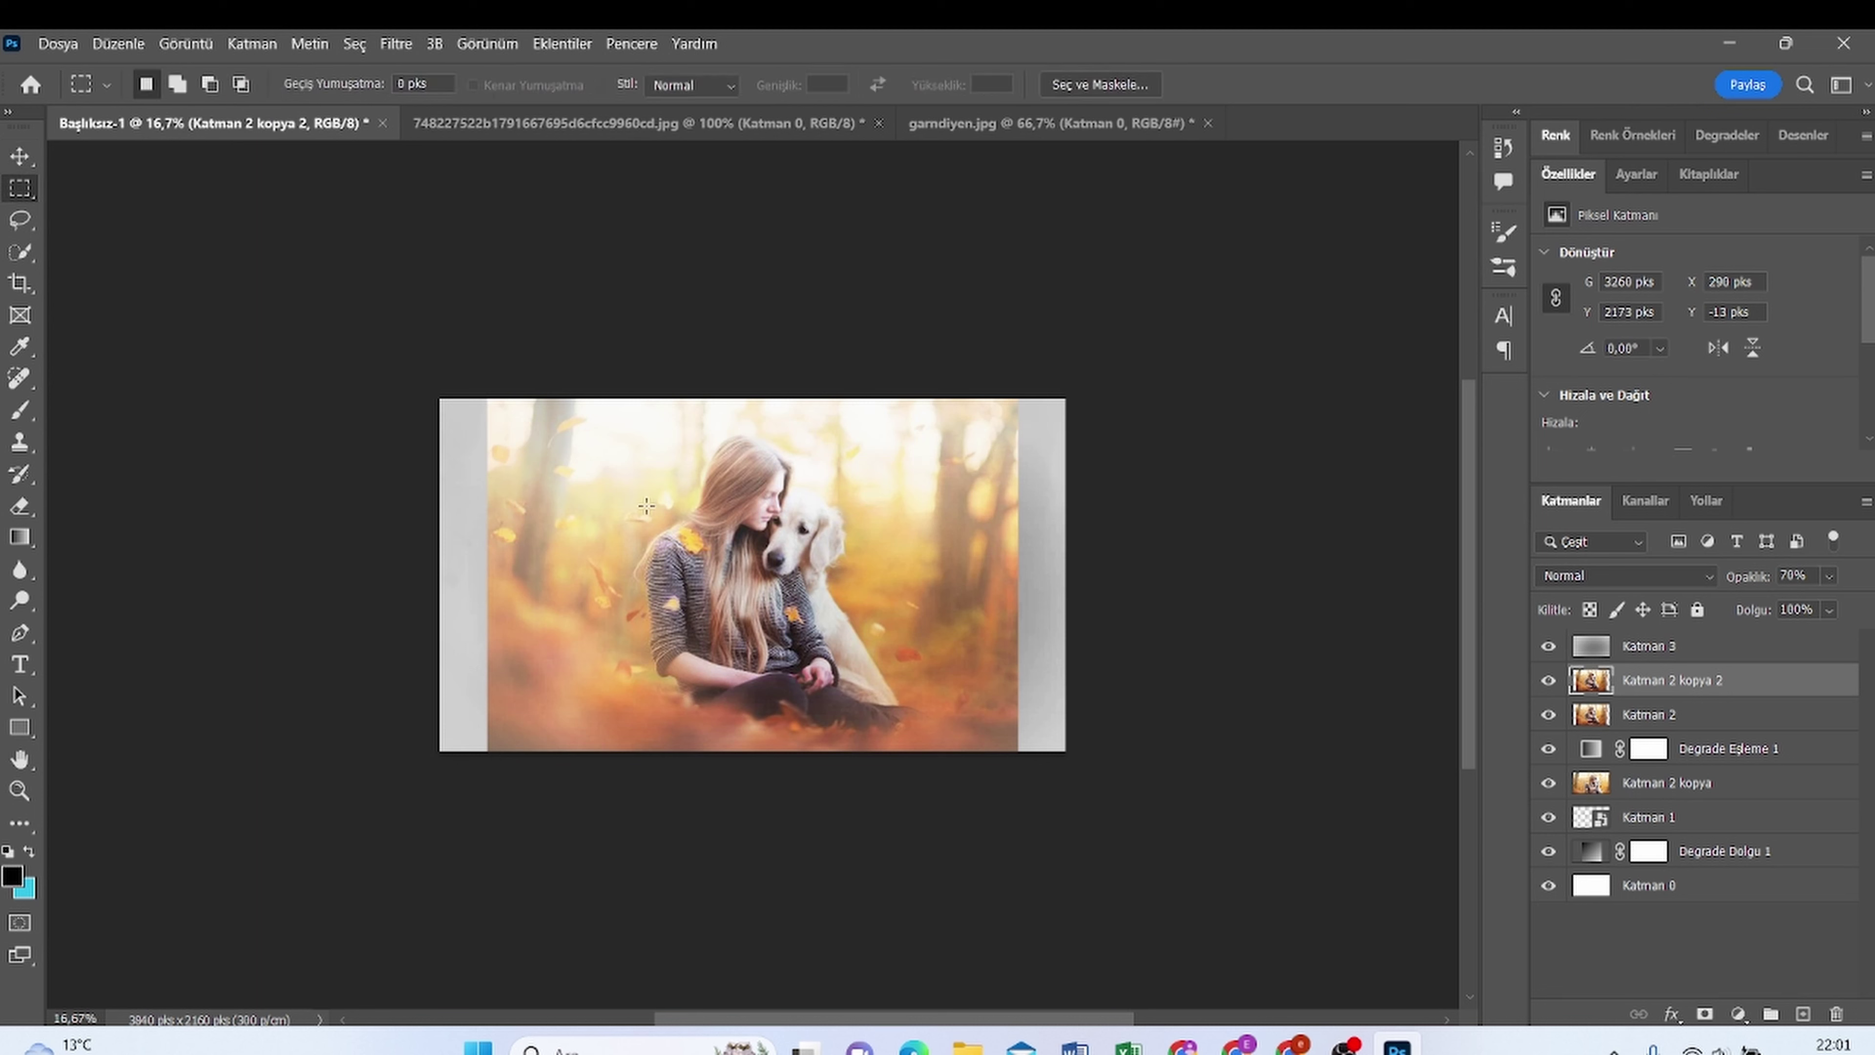
drag(597, 503, 923, 731)
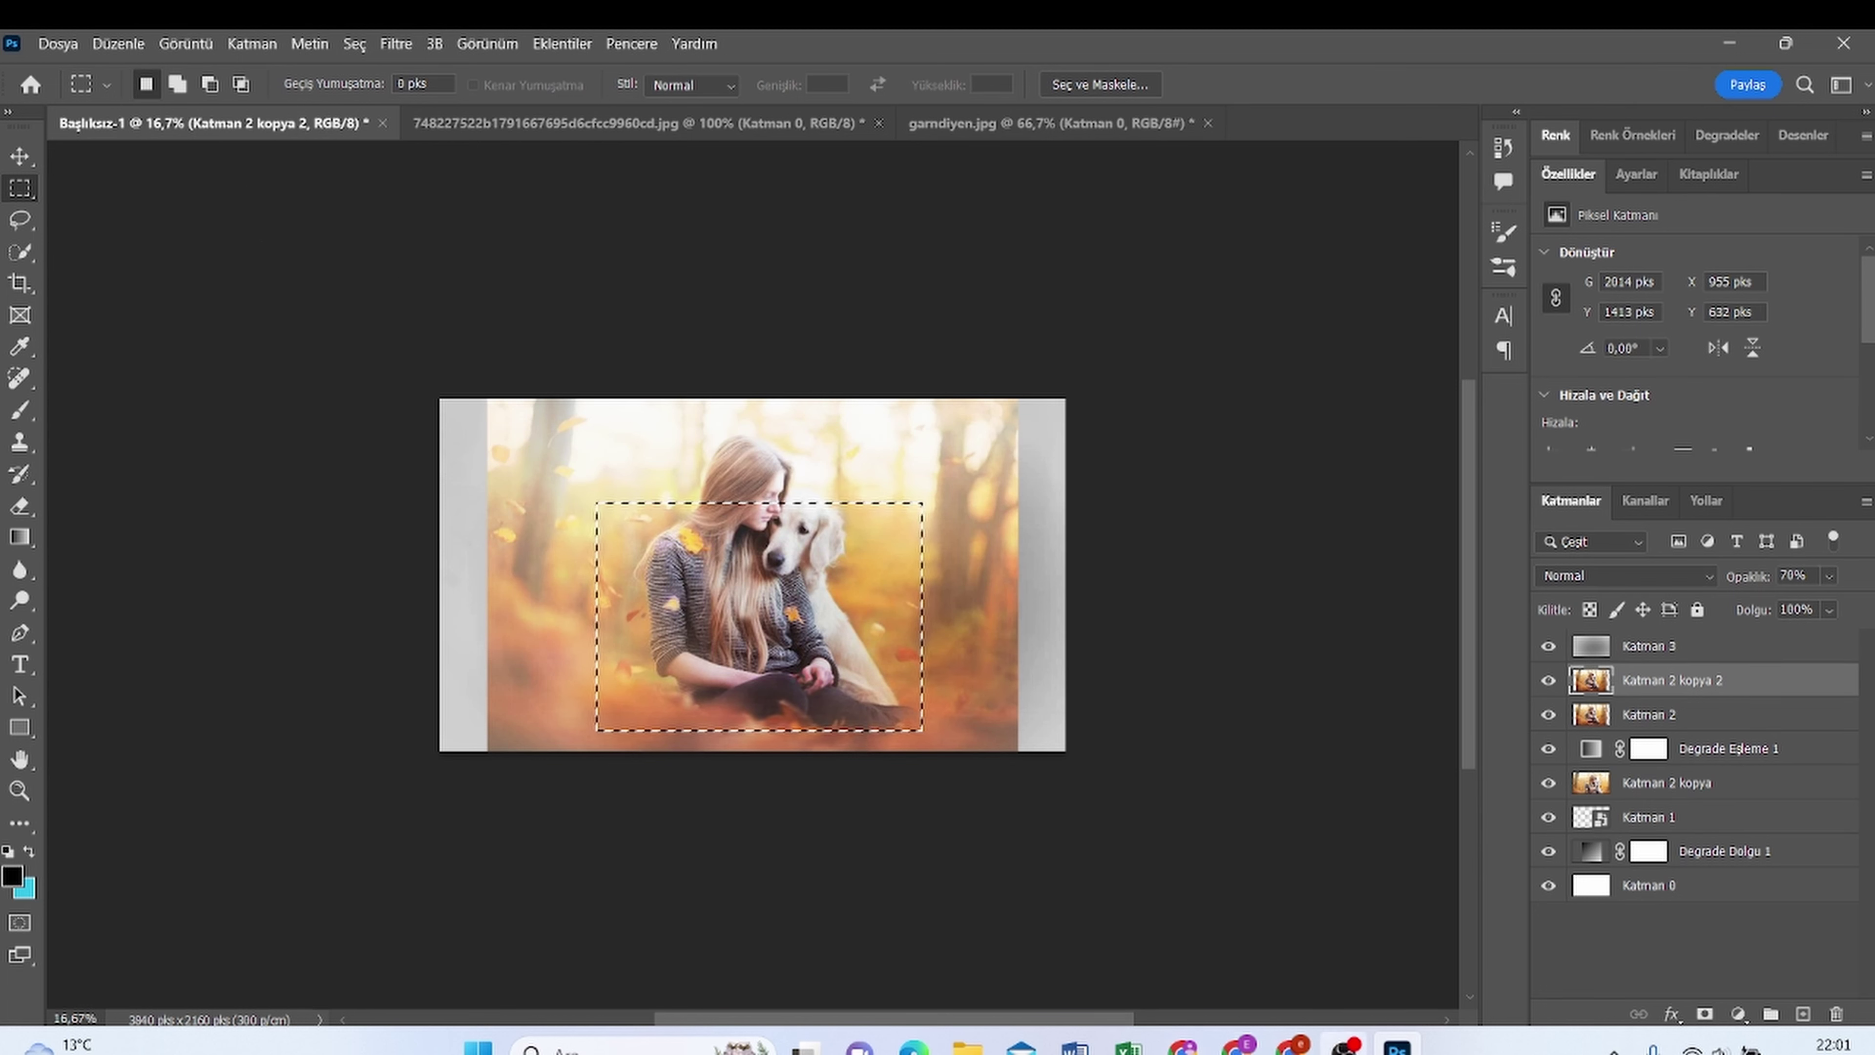
key(ctrl+d)
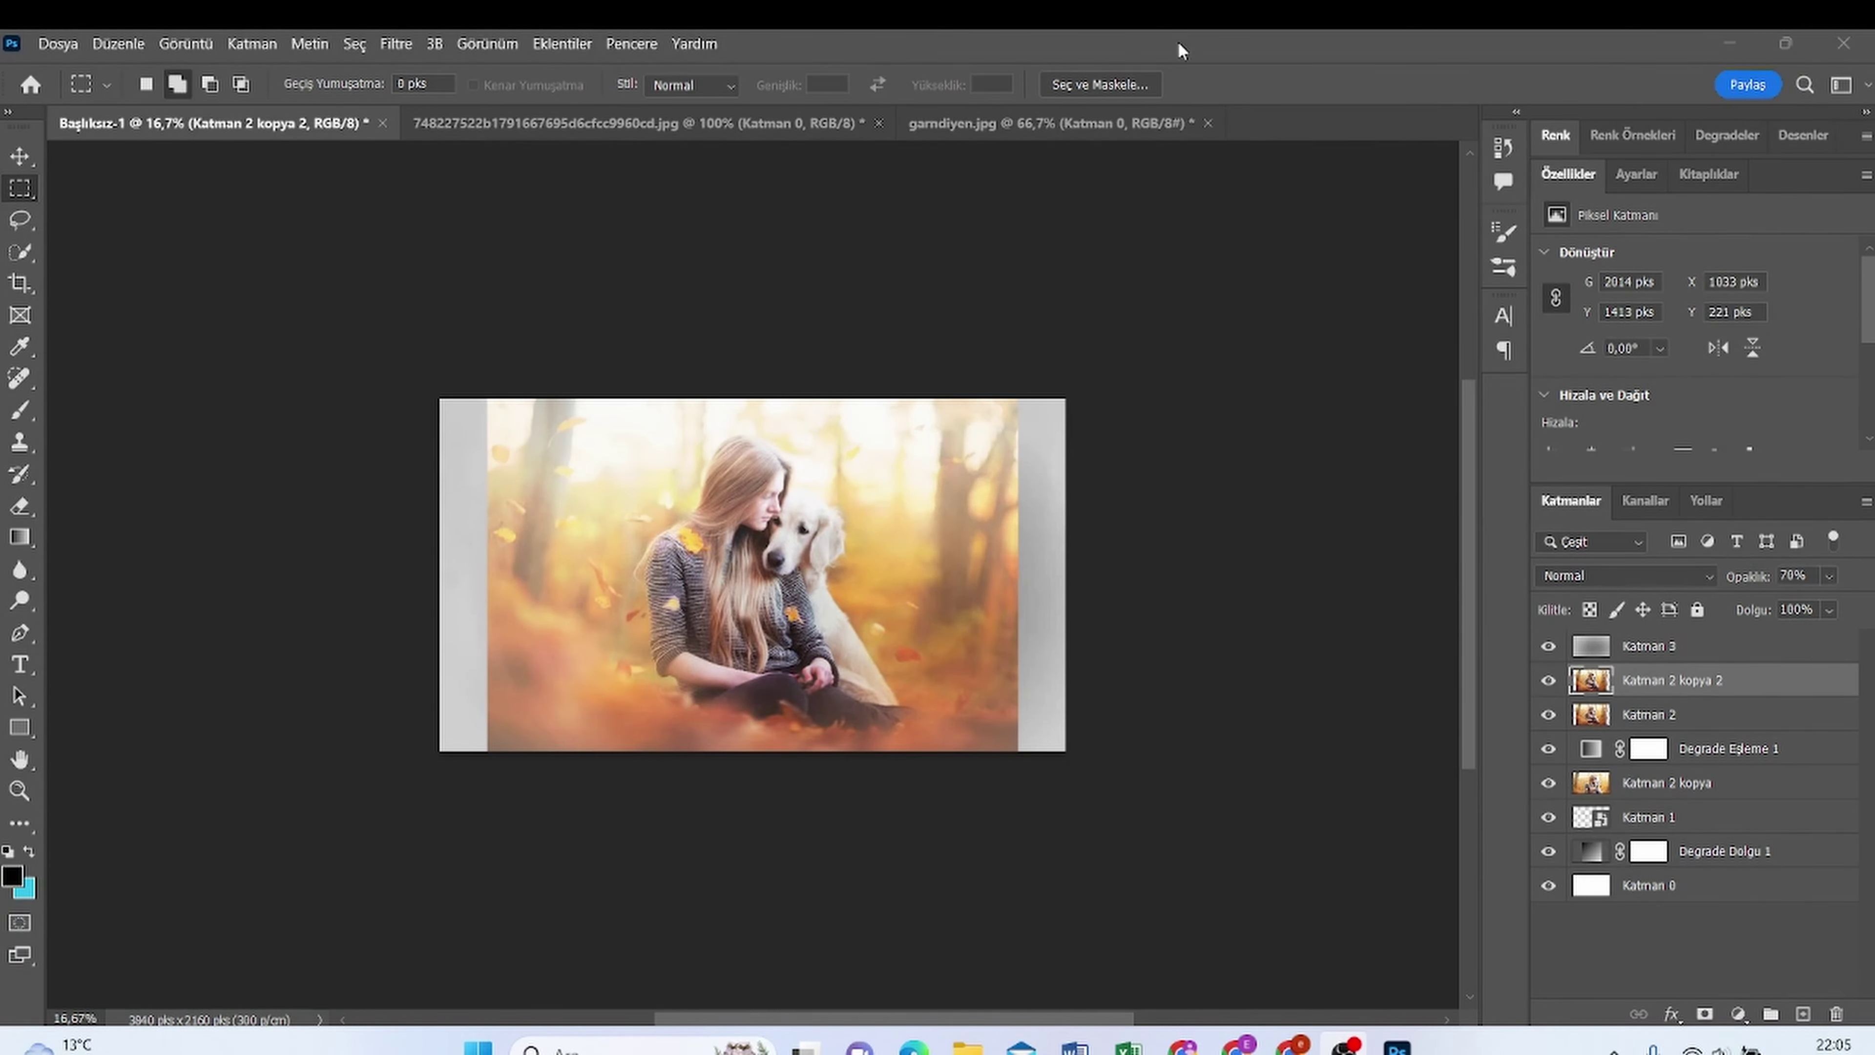
key(ctrl+shift+d)
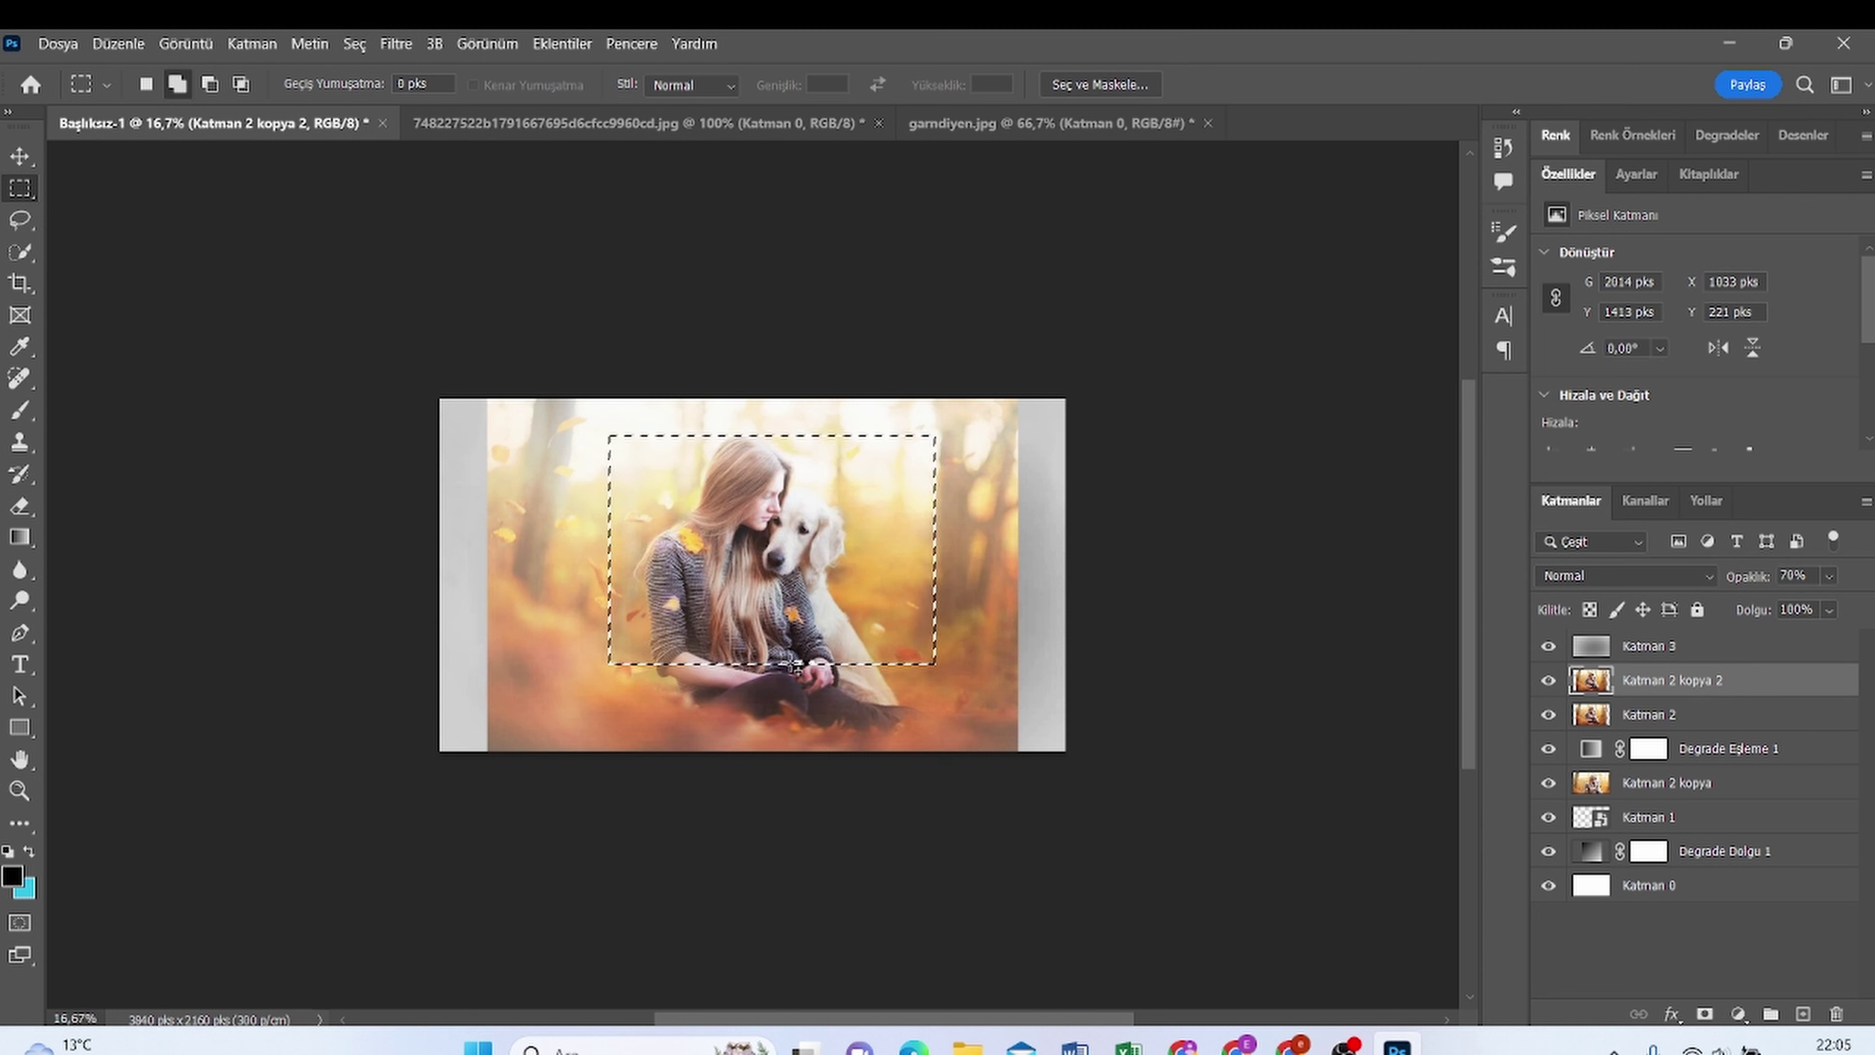
Try moving the selected area of the Katman 2 kopya 2 layer with the Move tool
key(v)
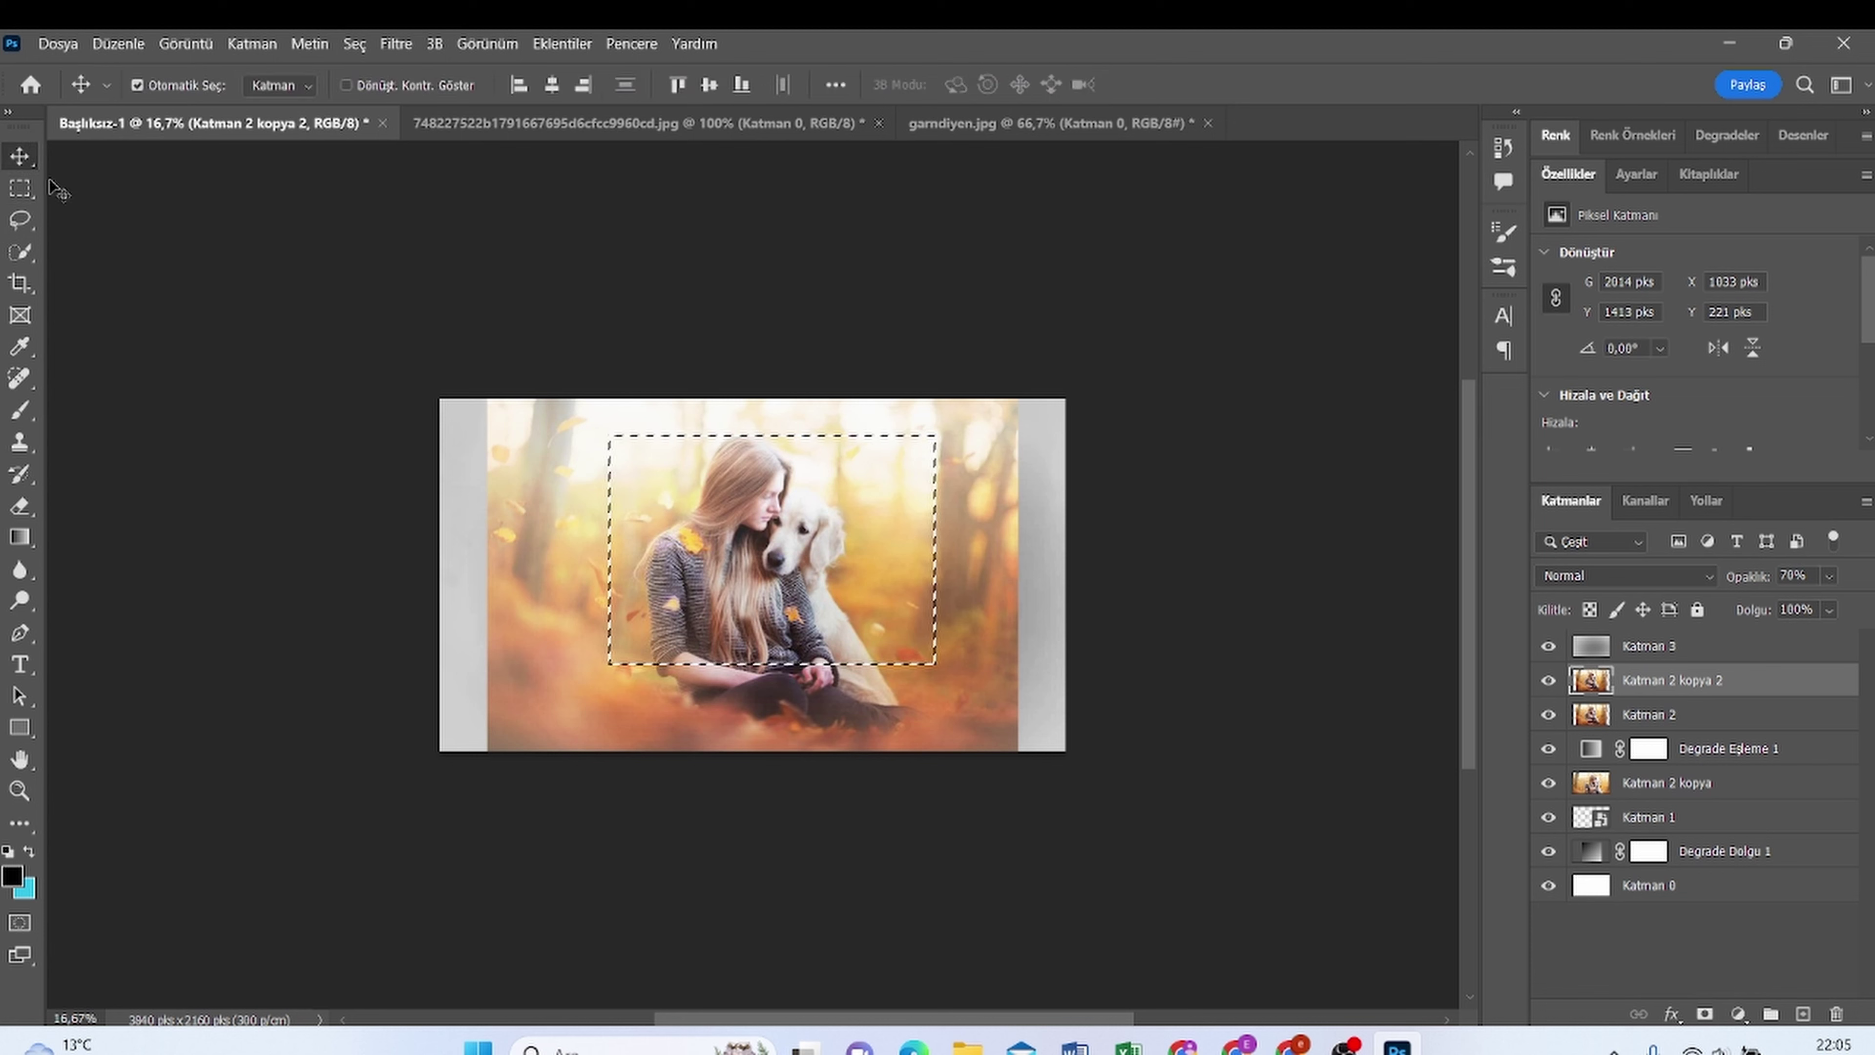
drag(831, 667, 883, 692)
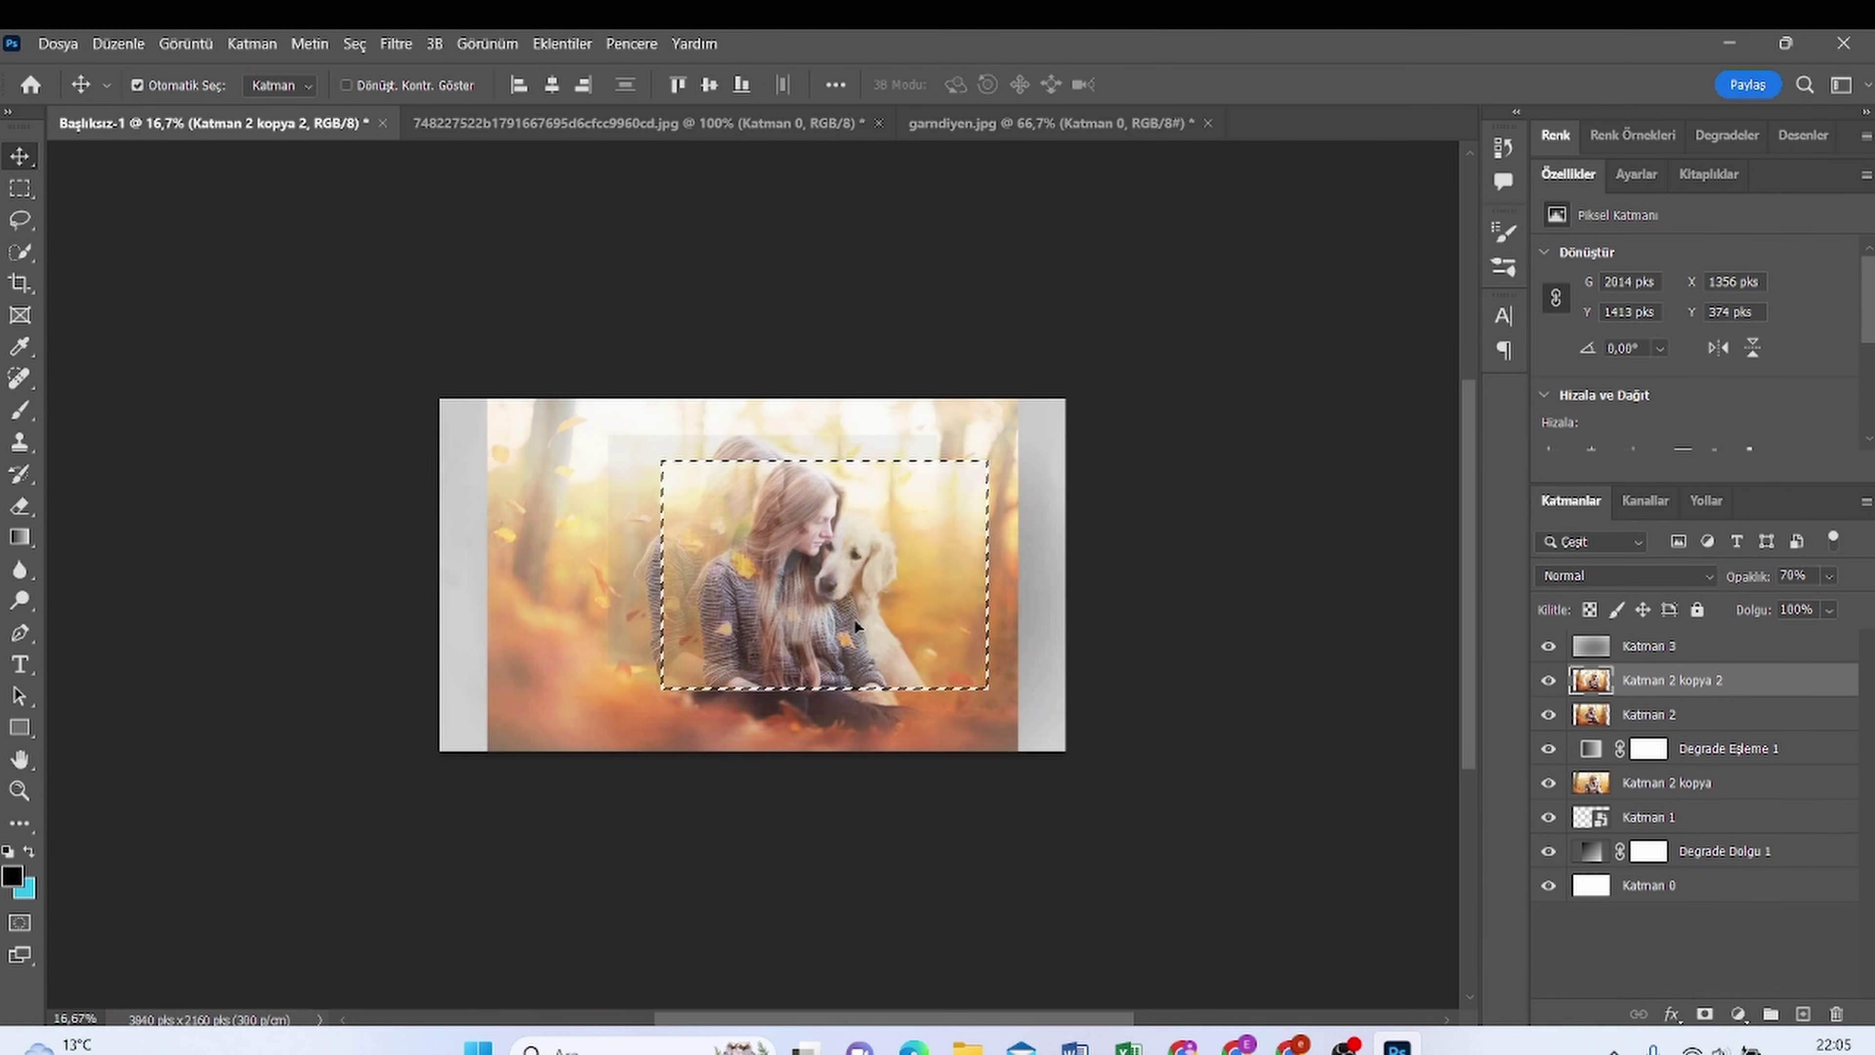
drag(854, 618, 813, 653)
Transform the rectangular selection with Perspektif into a trapezoid that is narrow above and wide below, apply it, and deselect
click(354, 44)
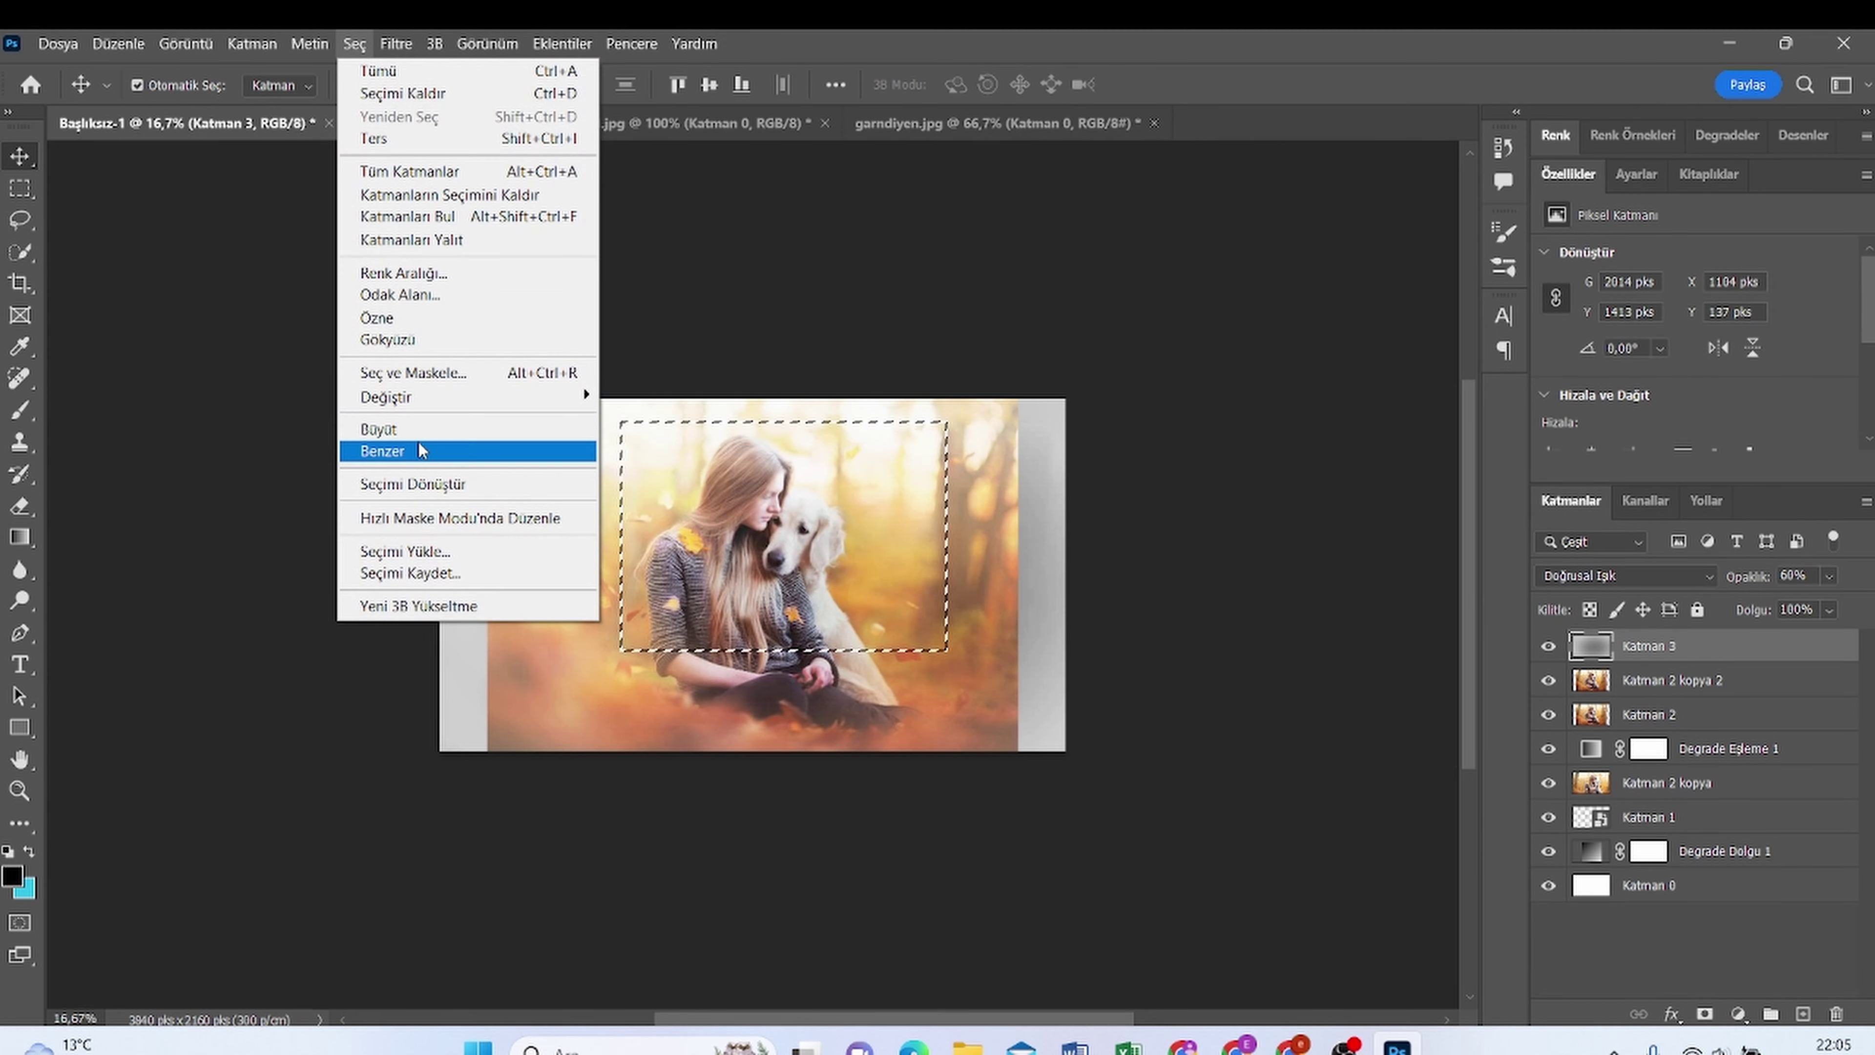
click(417, 493)
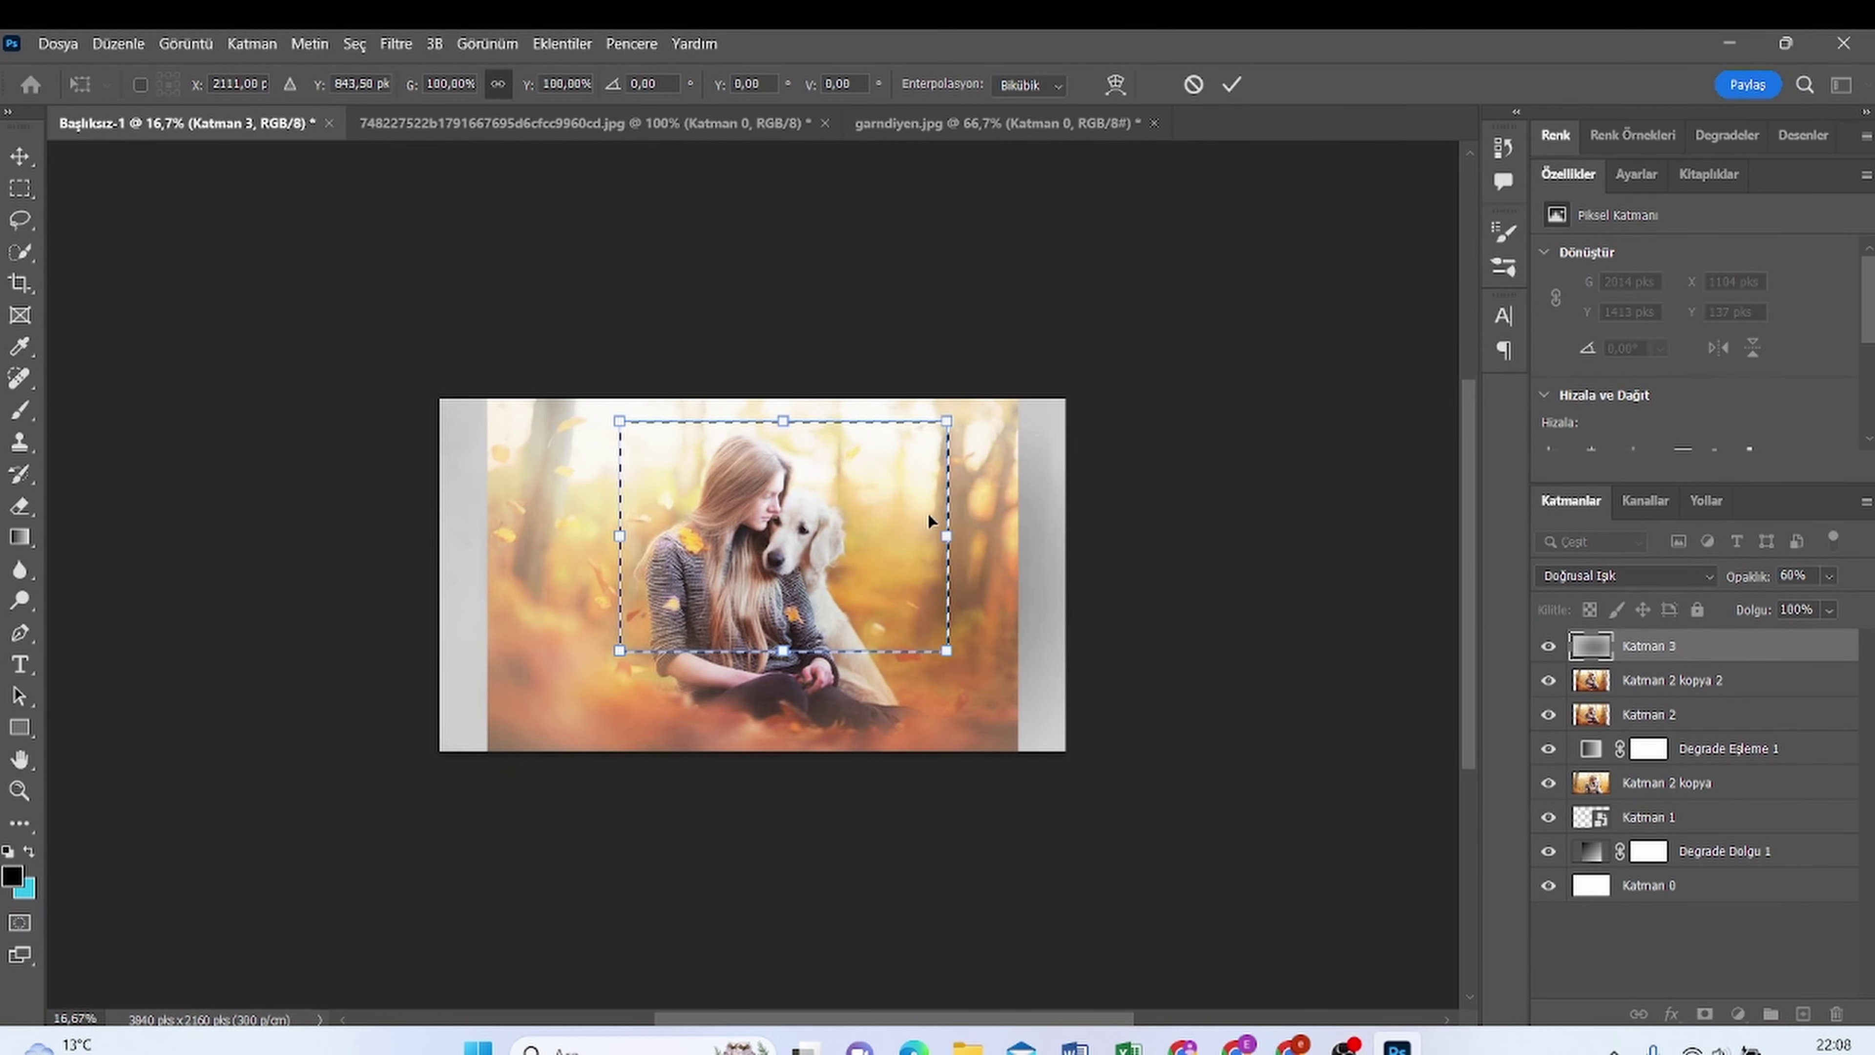
right_click(947, 532)
click(1002, 639)
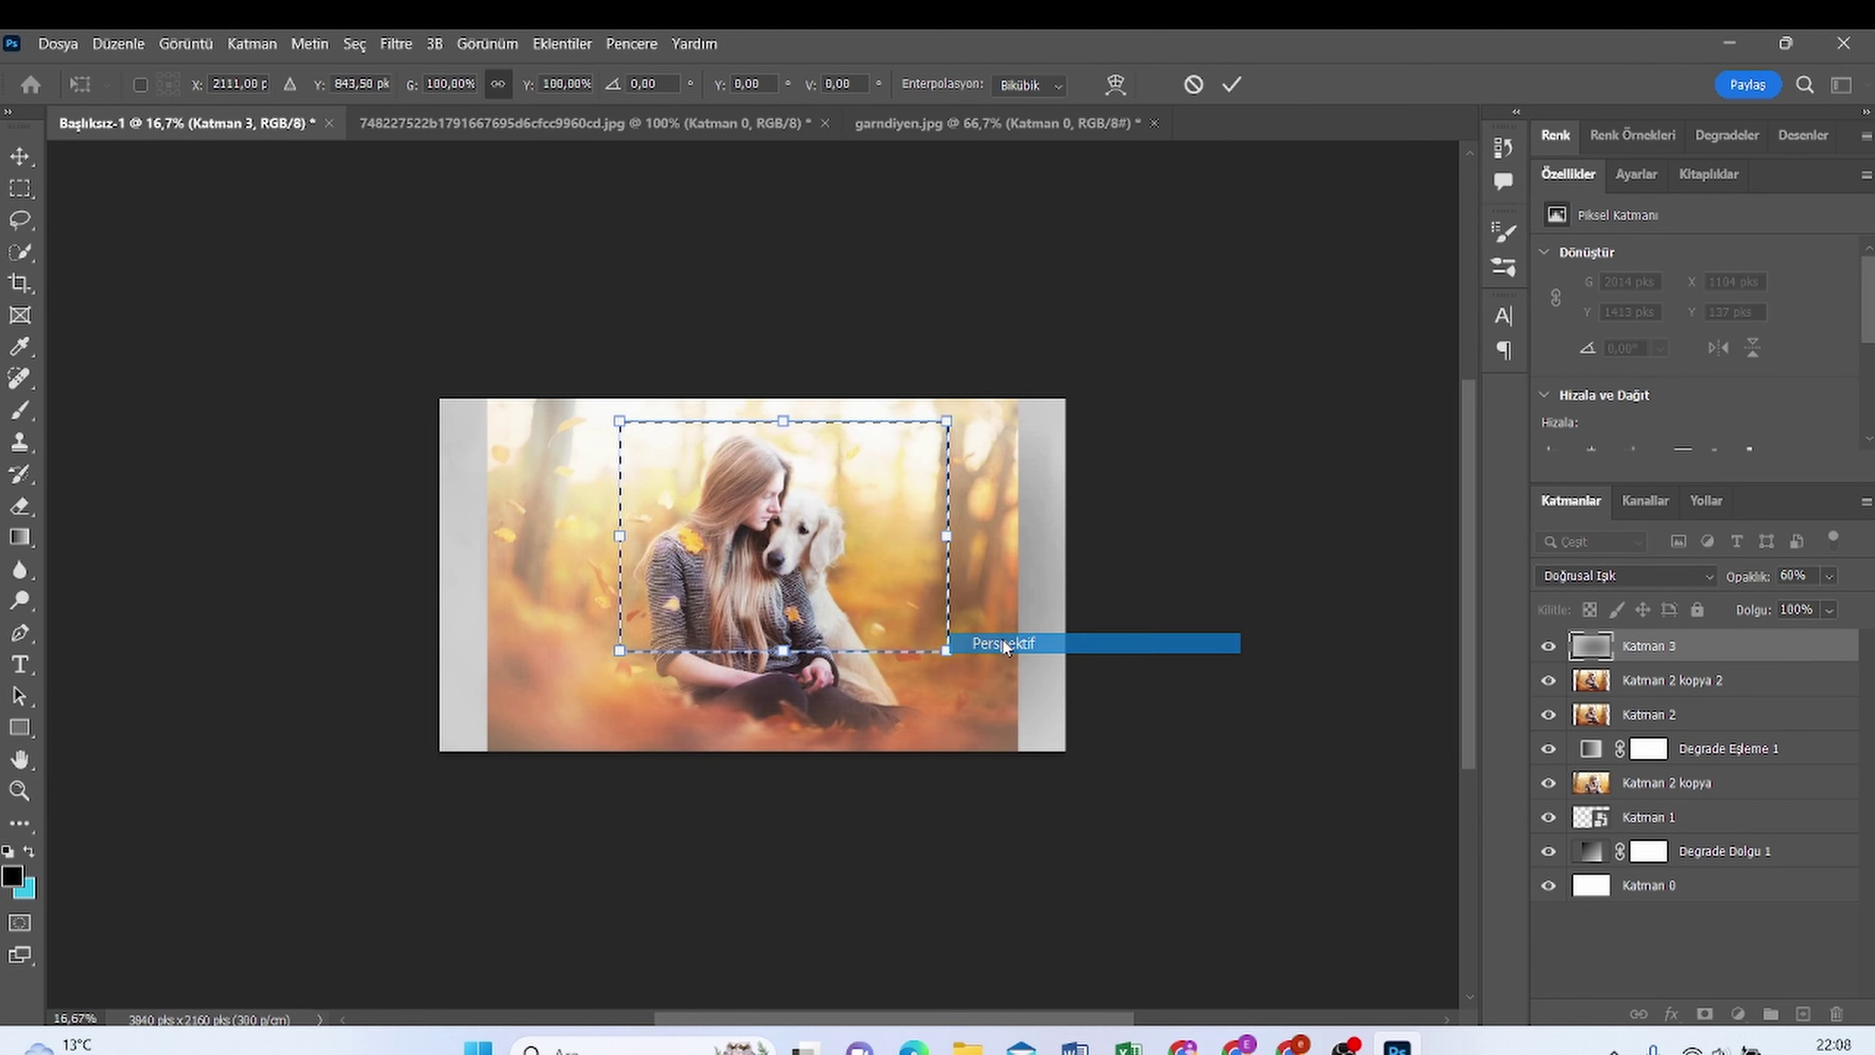
mouse_move(952, 539)
mouse_down()
mouse_move(943, 595)
mouse_move(944, 531)
mouse_up()
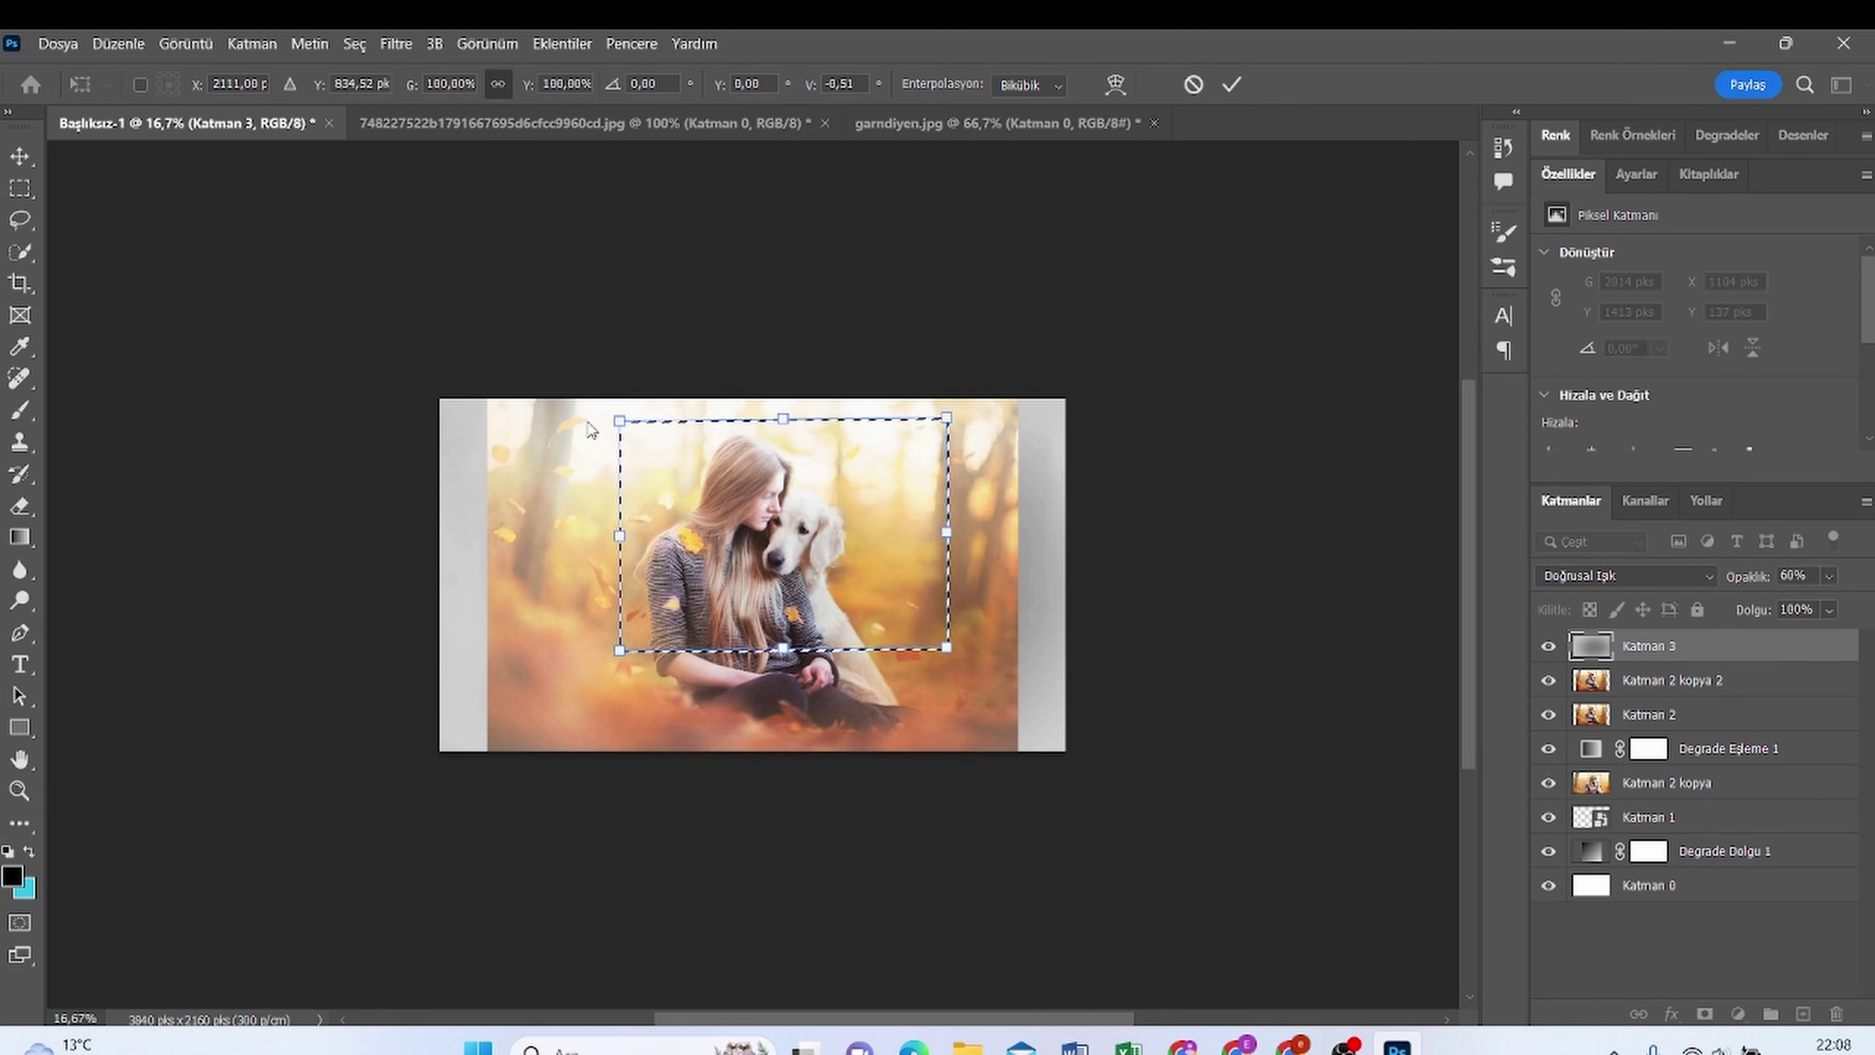
drag(619, 421, 679, 421)
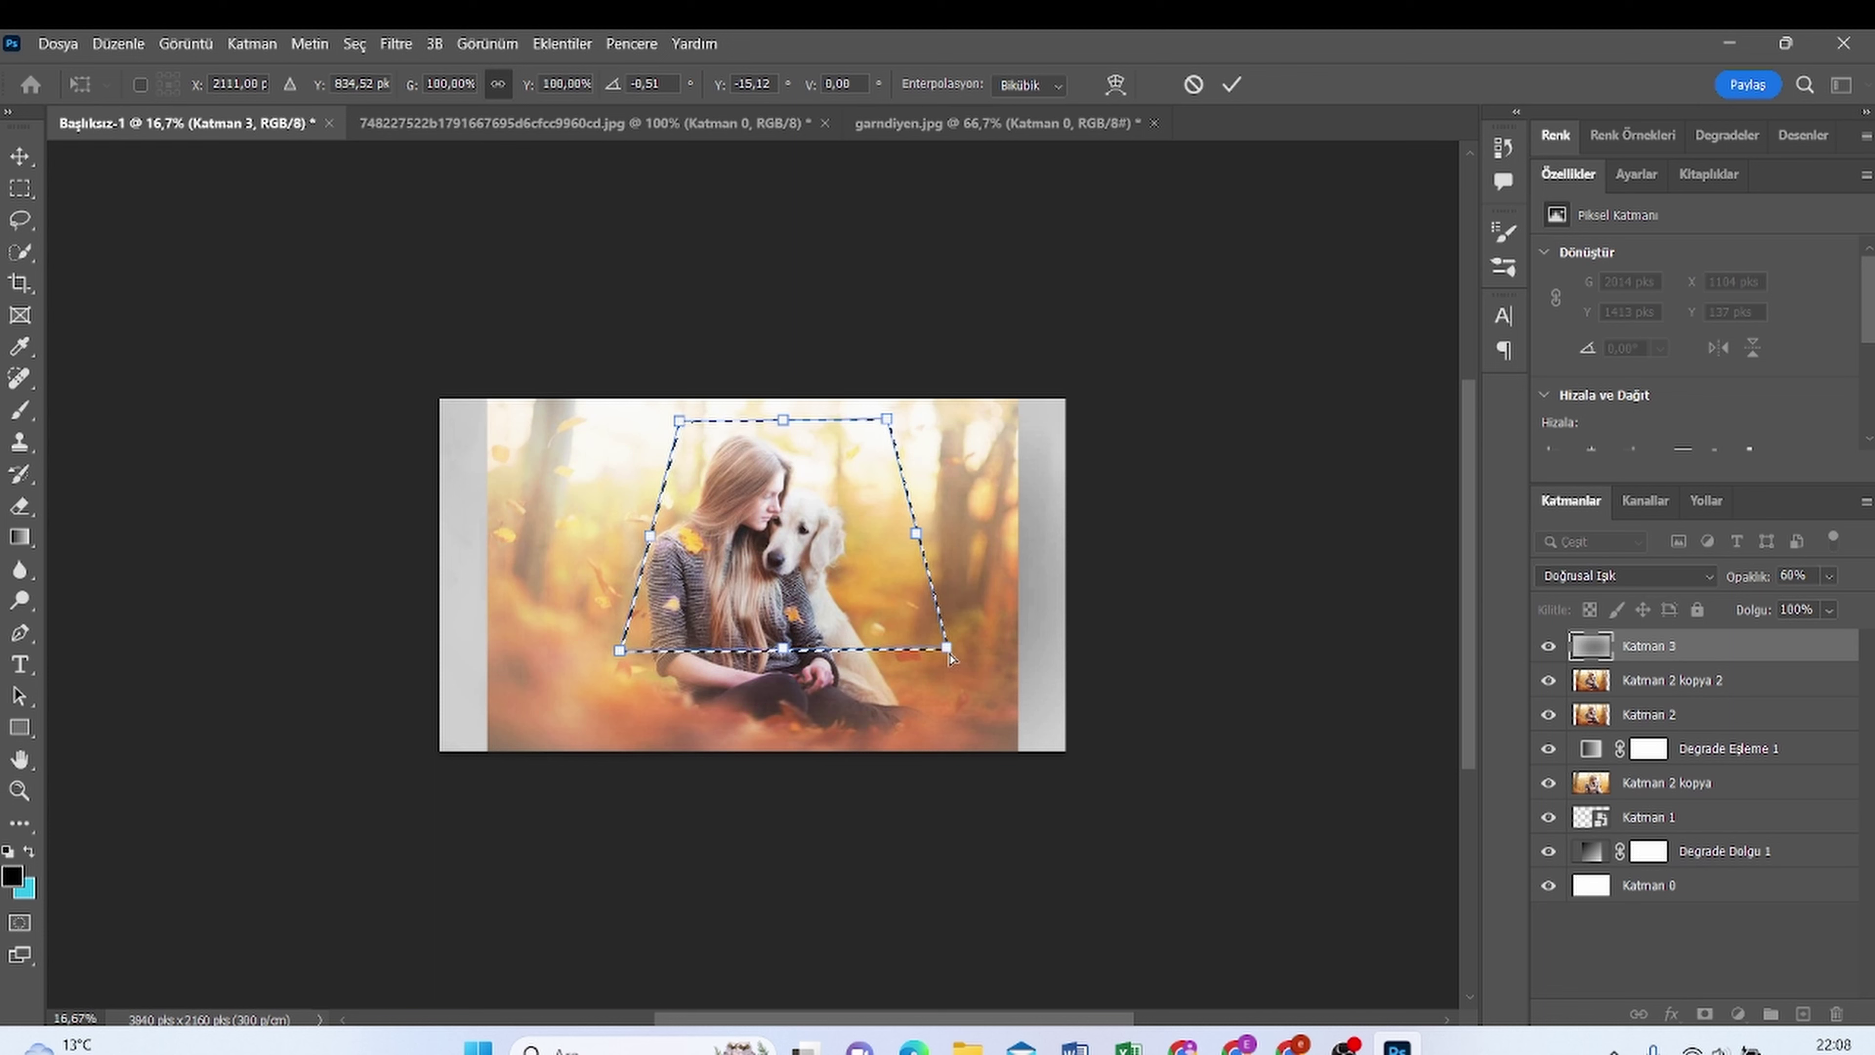
drag(951, 655, 999, 651)
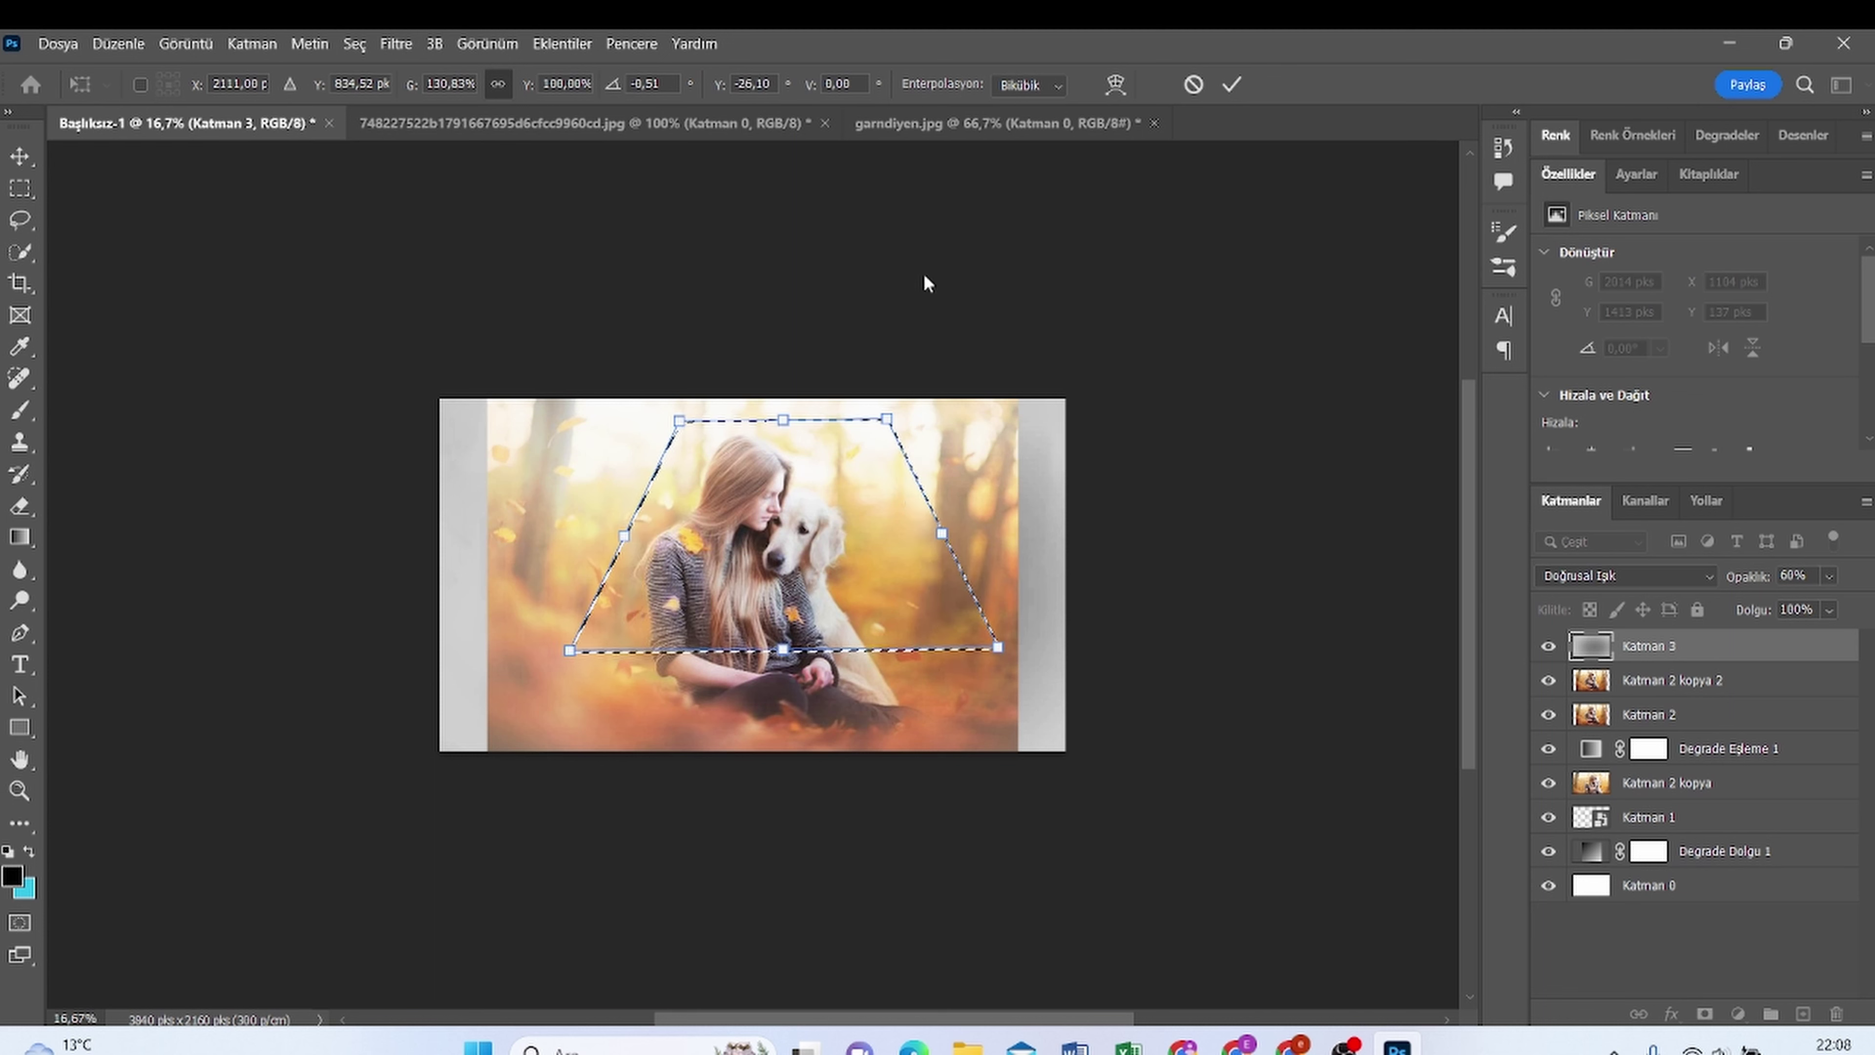
click(1232, 84)
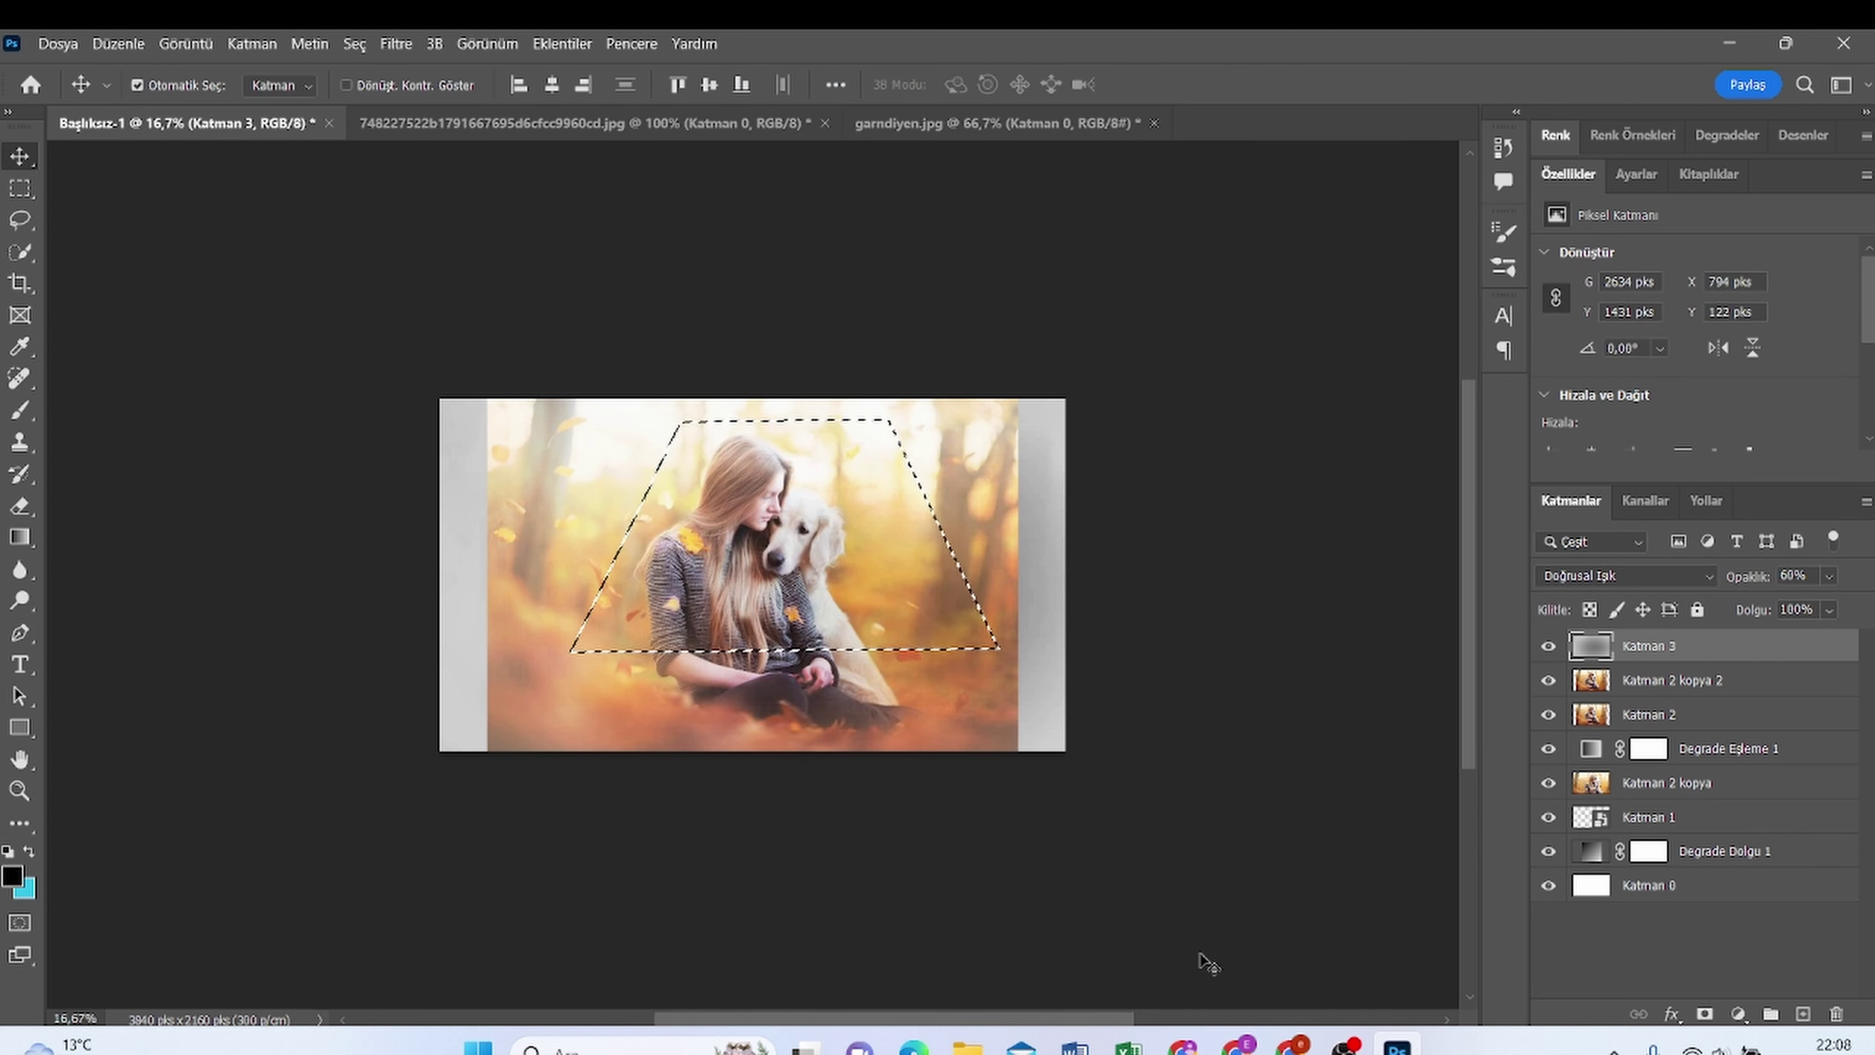
key(ctrl+d)
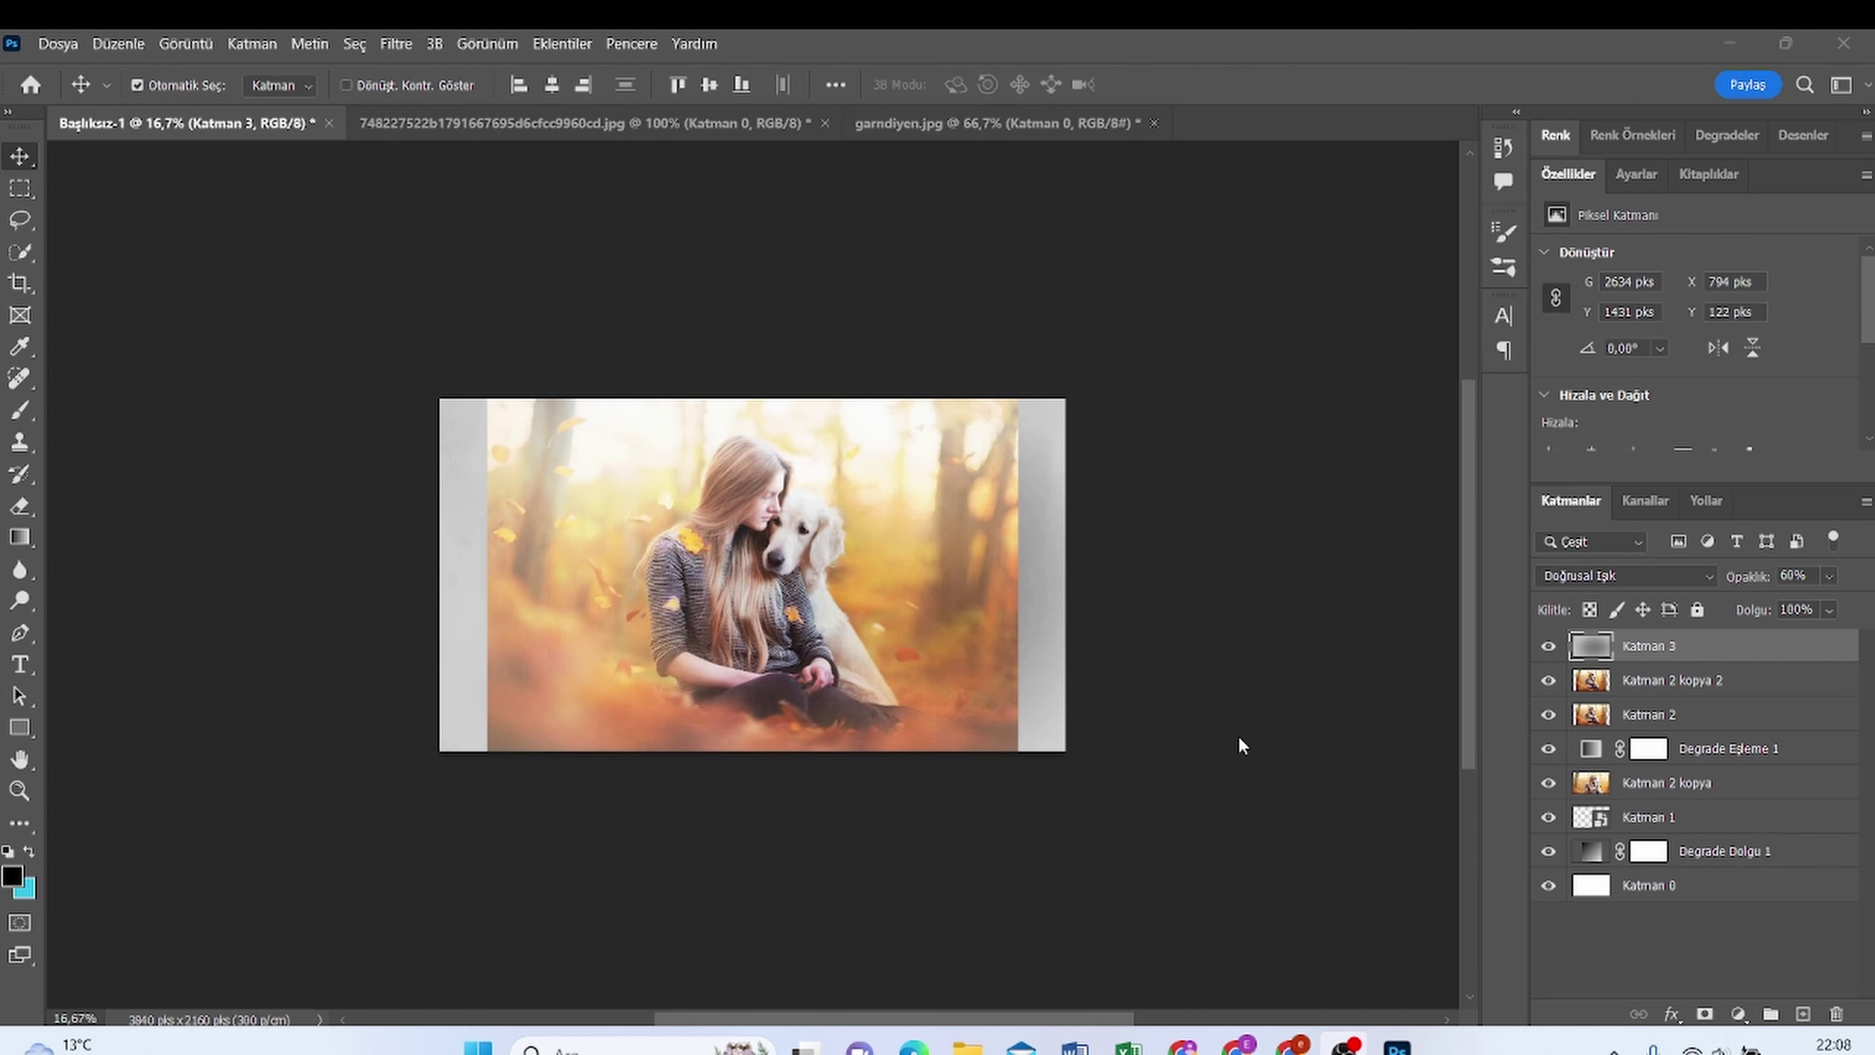